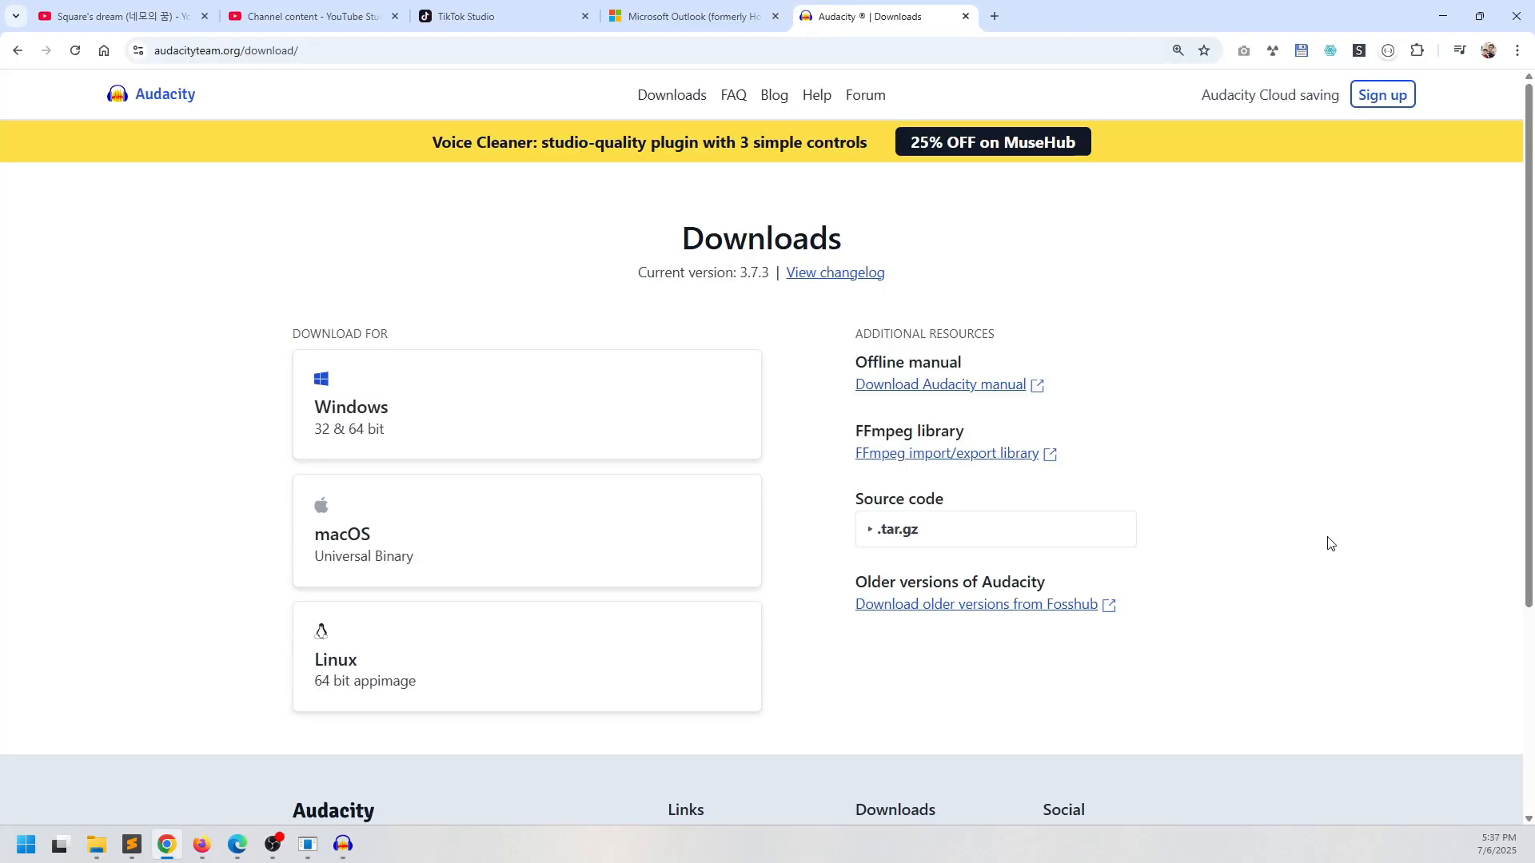
# Open the Audacity download page for Windows, then minimize the browser to switch to Audacity
pyautogui.click(515, 446)
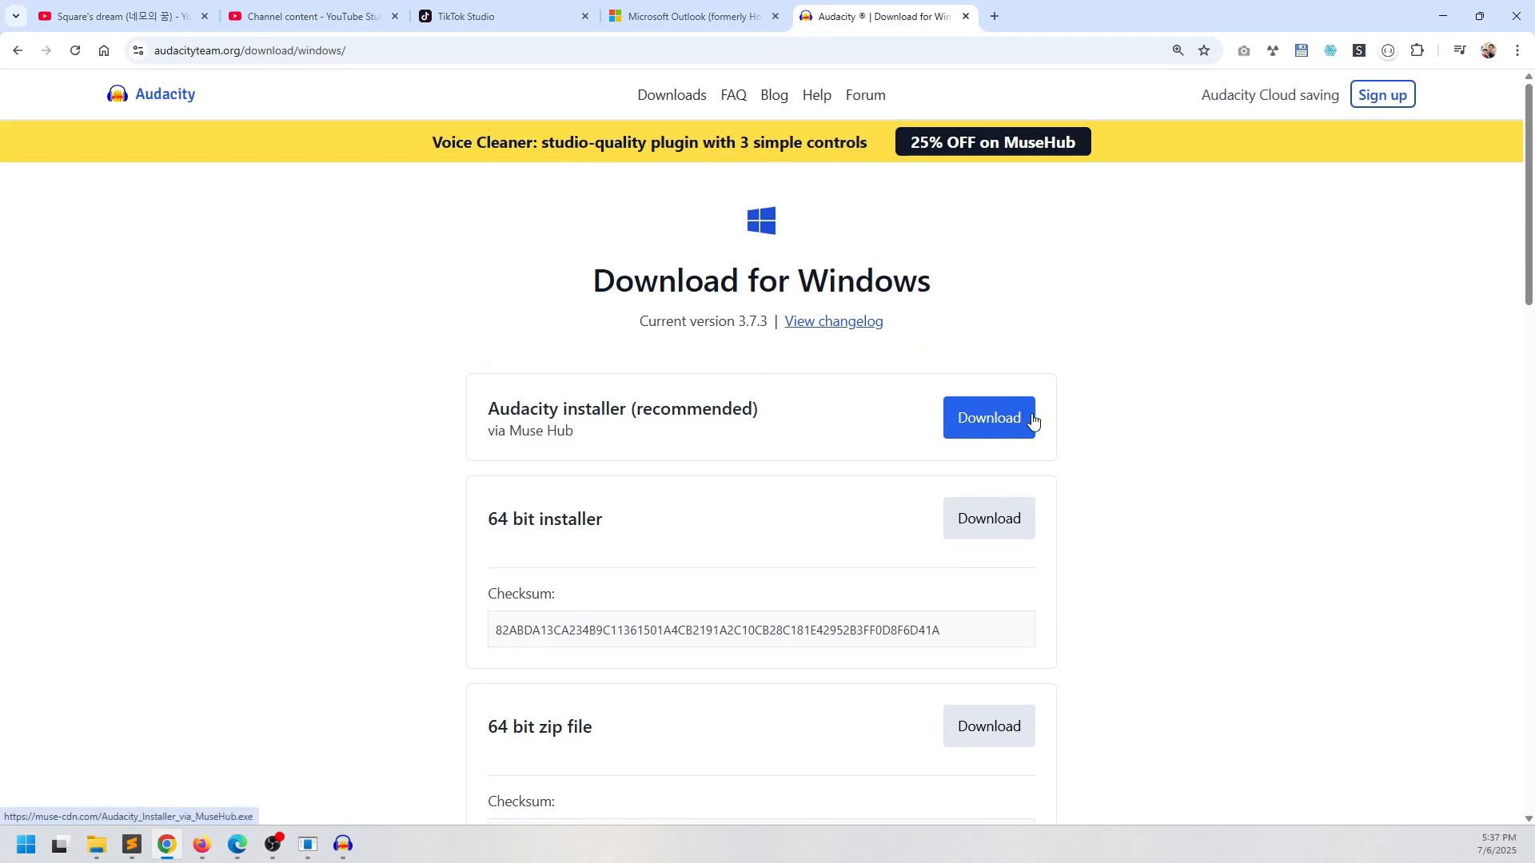
pyautogui.click(1443, 16)
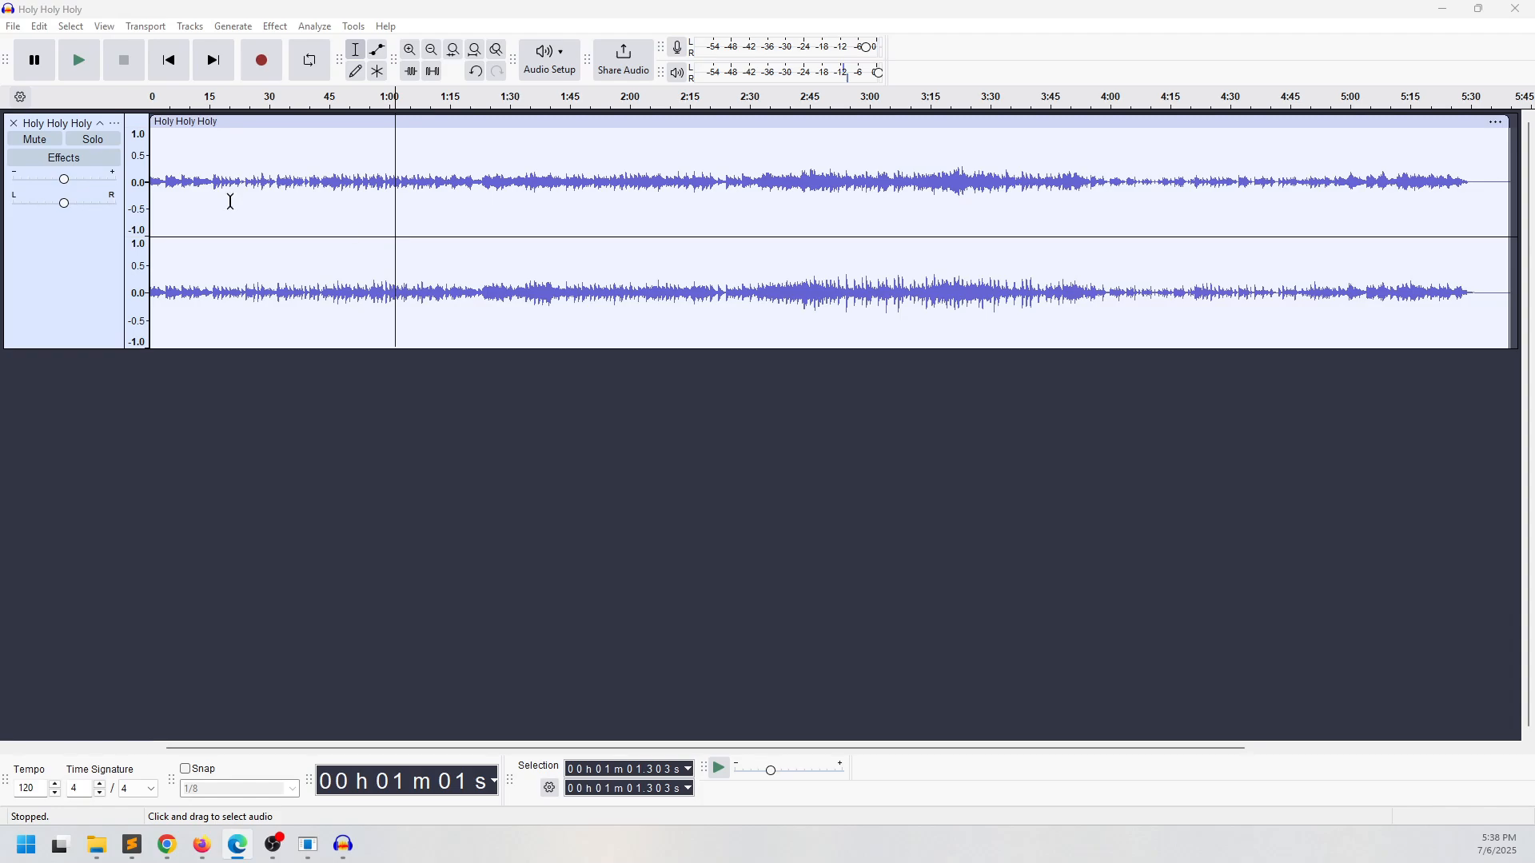
# Remove the existing Holy Holy Holy track and import Holy Holy Holy.wav from the Audacity folder in Documents
pyautogui.click(937, 24)
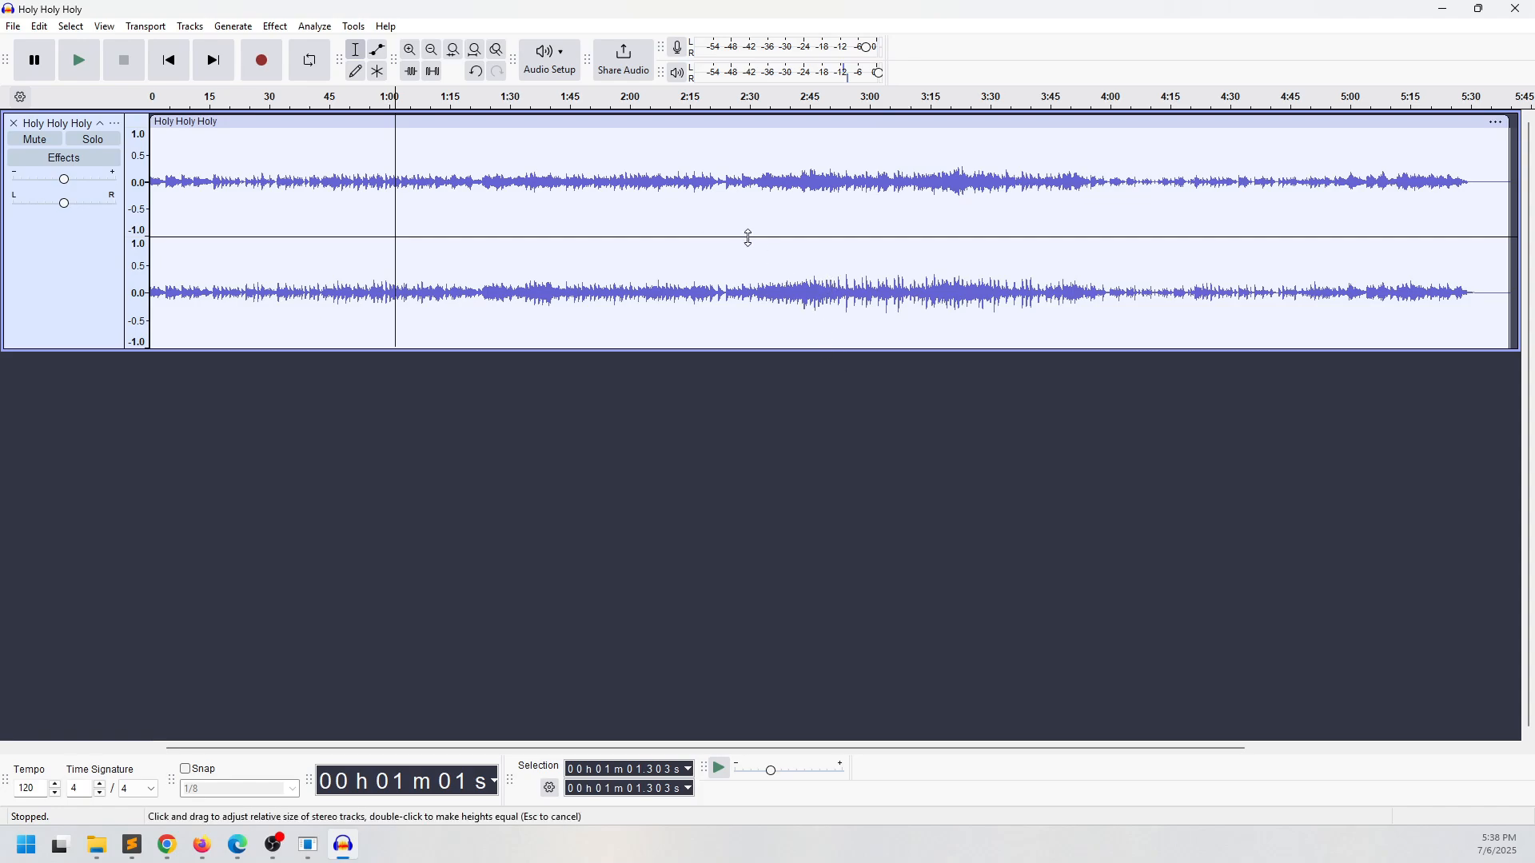
pyautogui.click(773, 215)
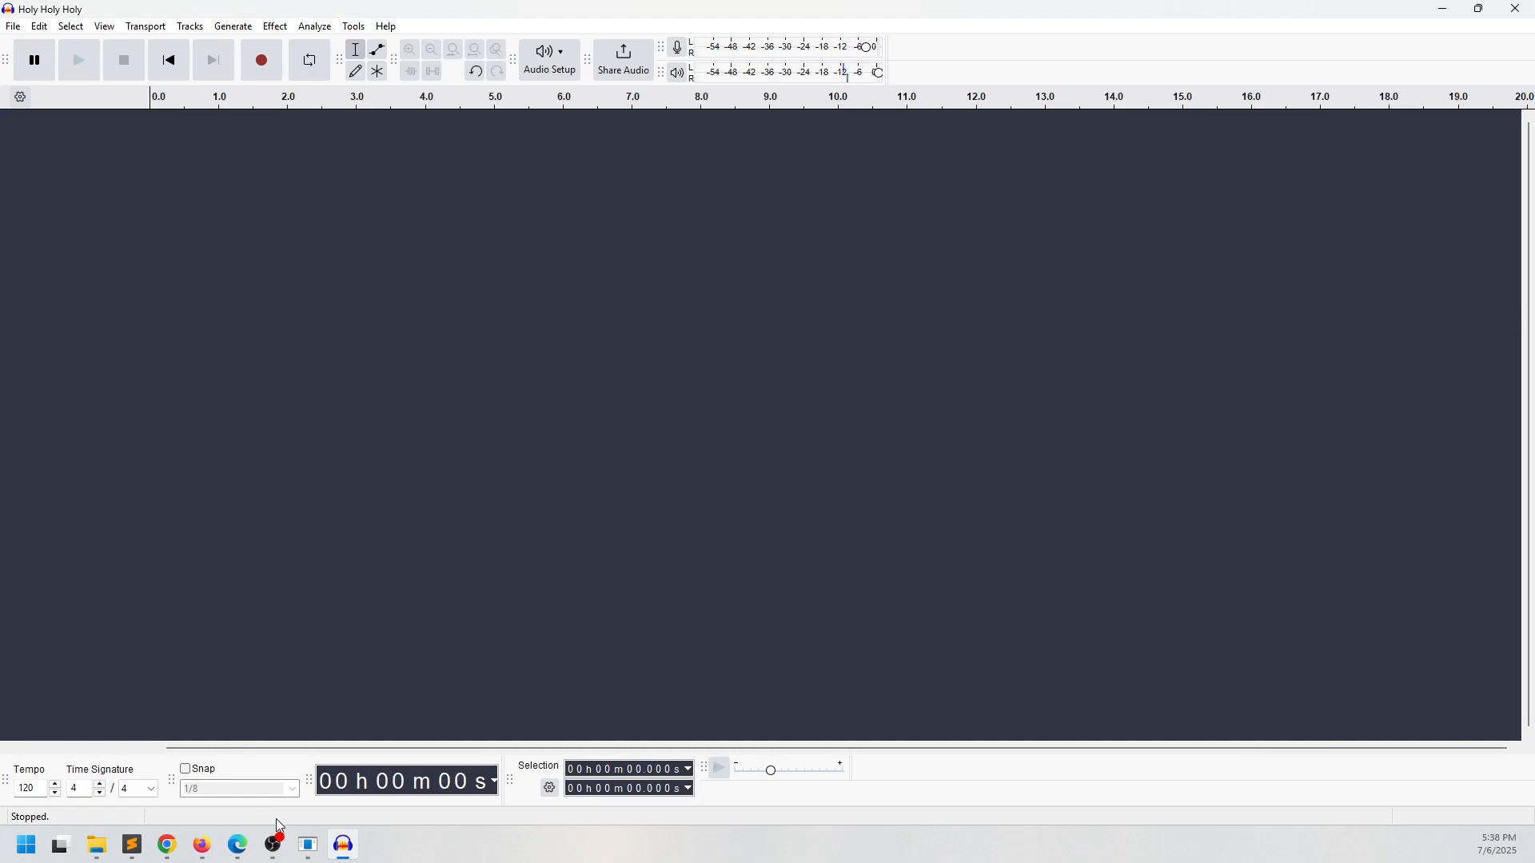
pyautogui.click(13, 123)
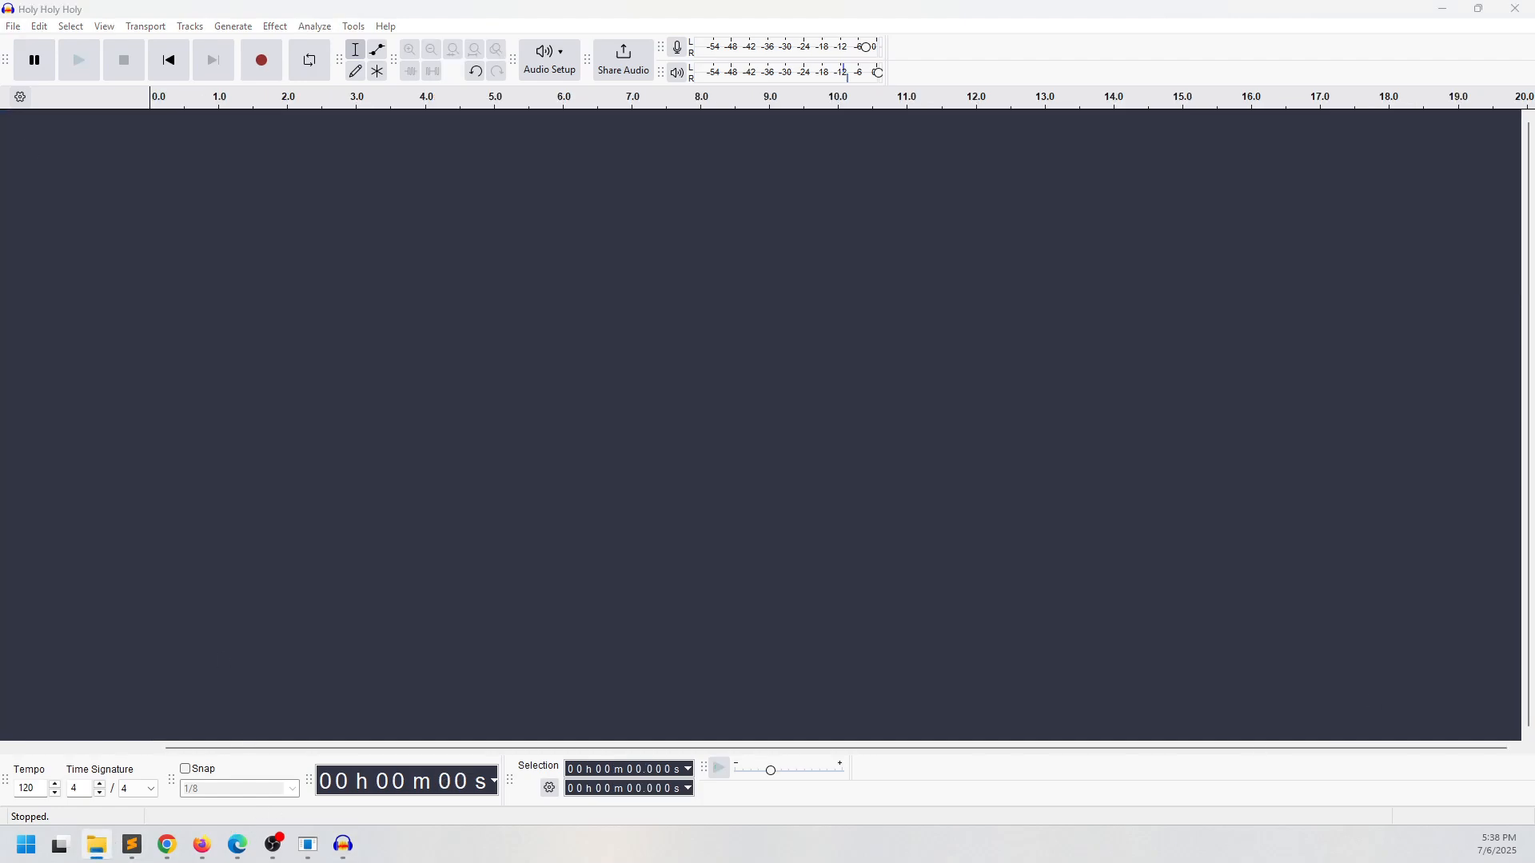
pyautogui.moveTo(1534, 269); pyautogui.dragTo(890, 198)
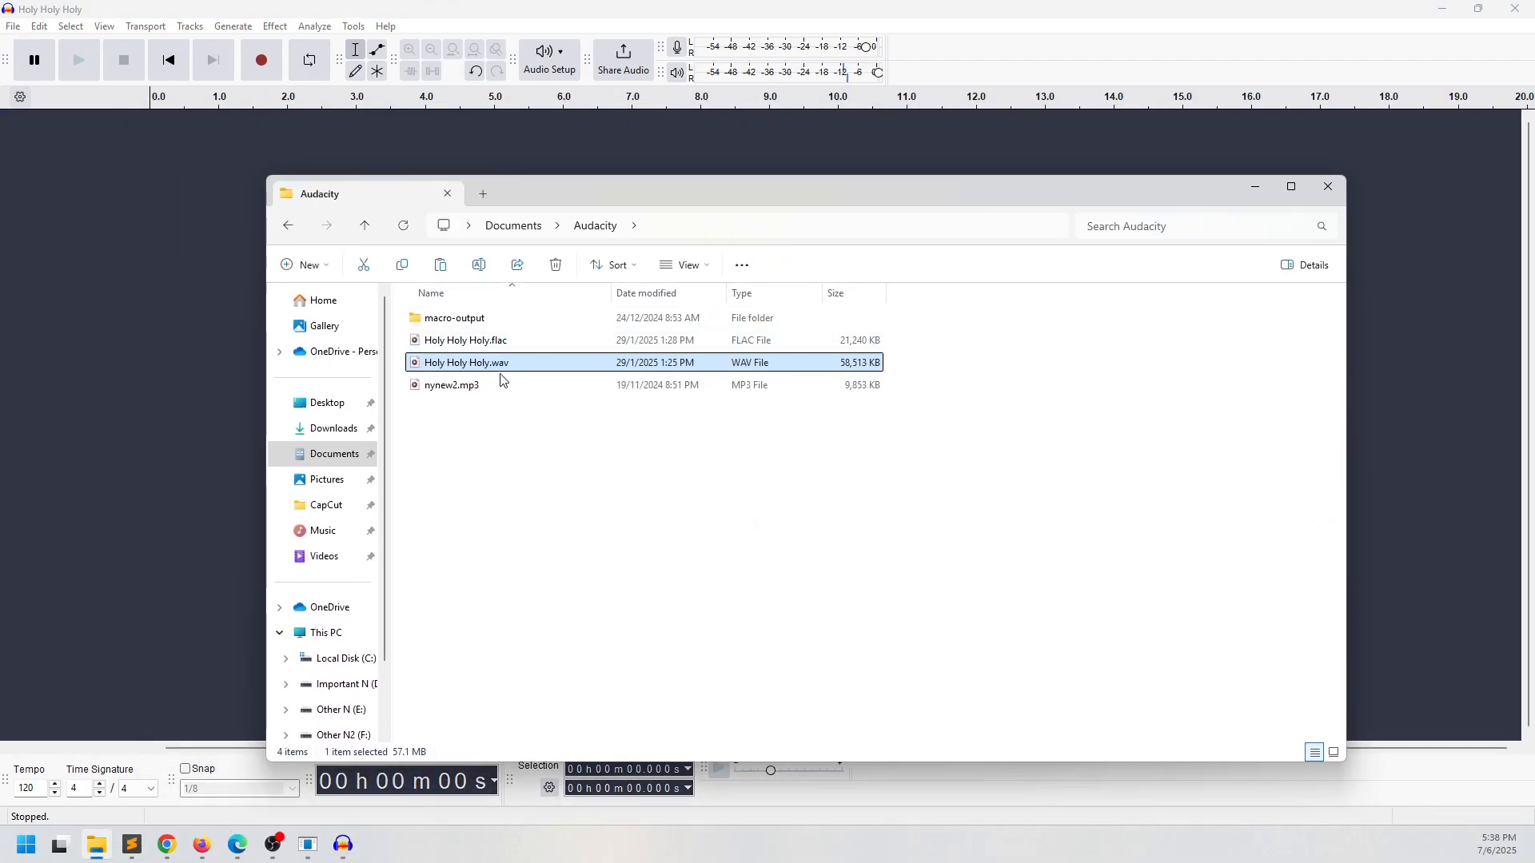
pyautogui.moveTo(514, 370); pyautogui.dragTo(195, 342)
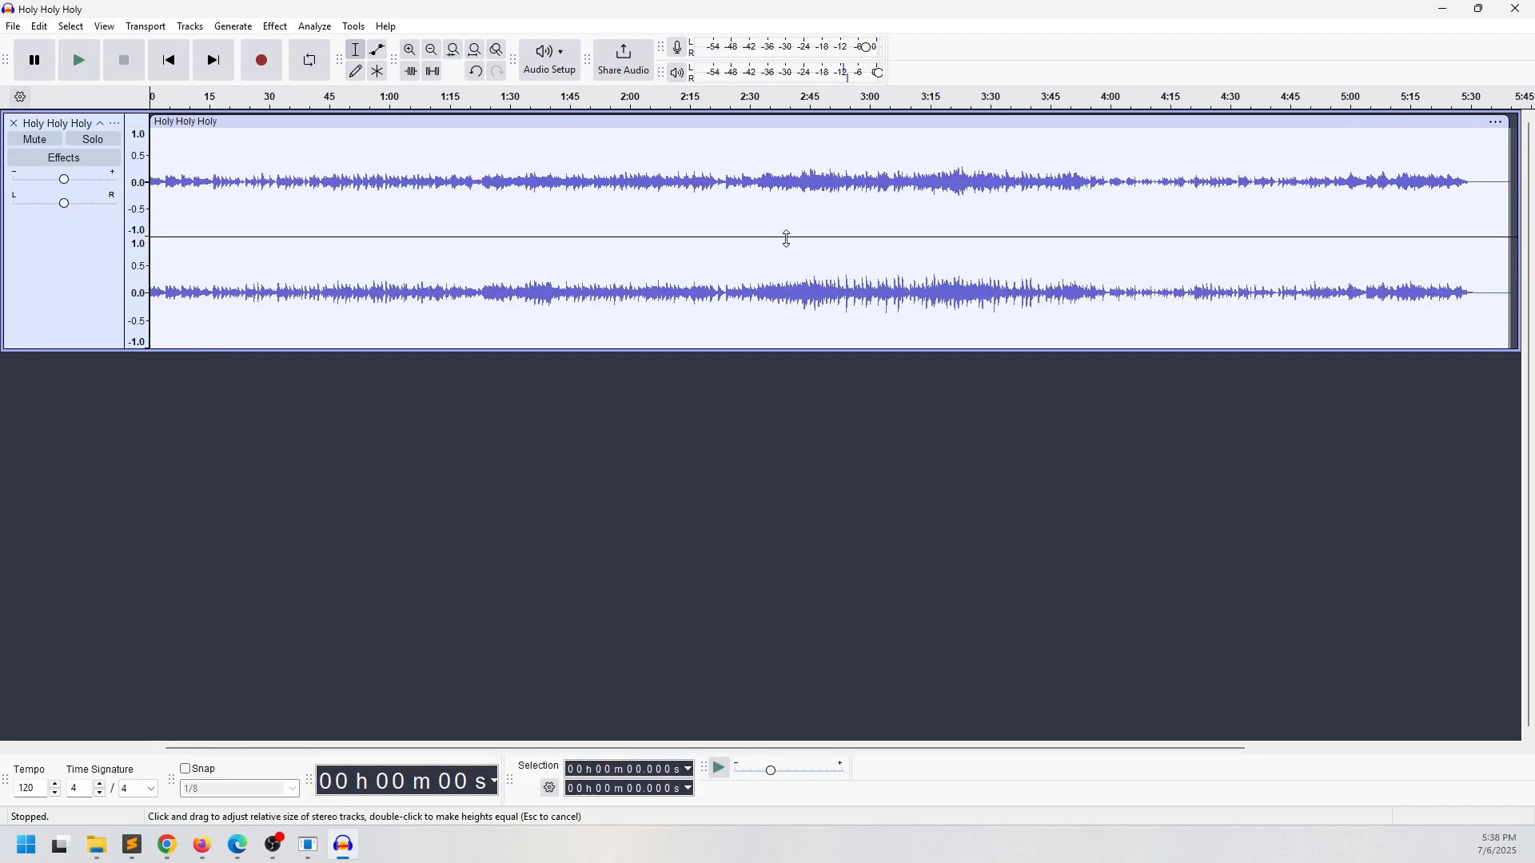
# Play the unprocessed track from about 2:44 to hear its original sound, and stop playback
pyautogui.click(714, 212)
pyautogui.click(870, 226)
pyautogui.click(841, 224)
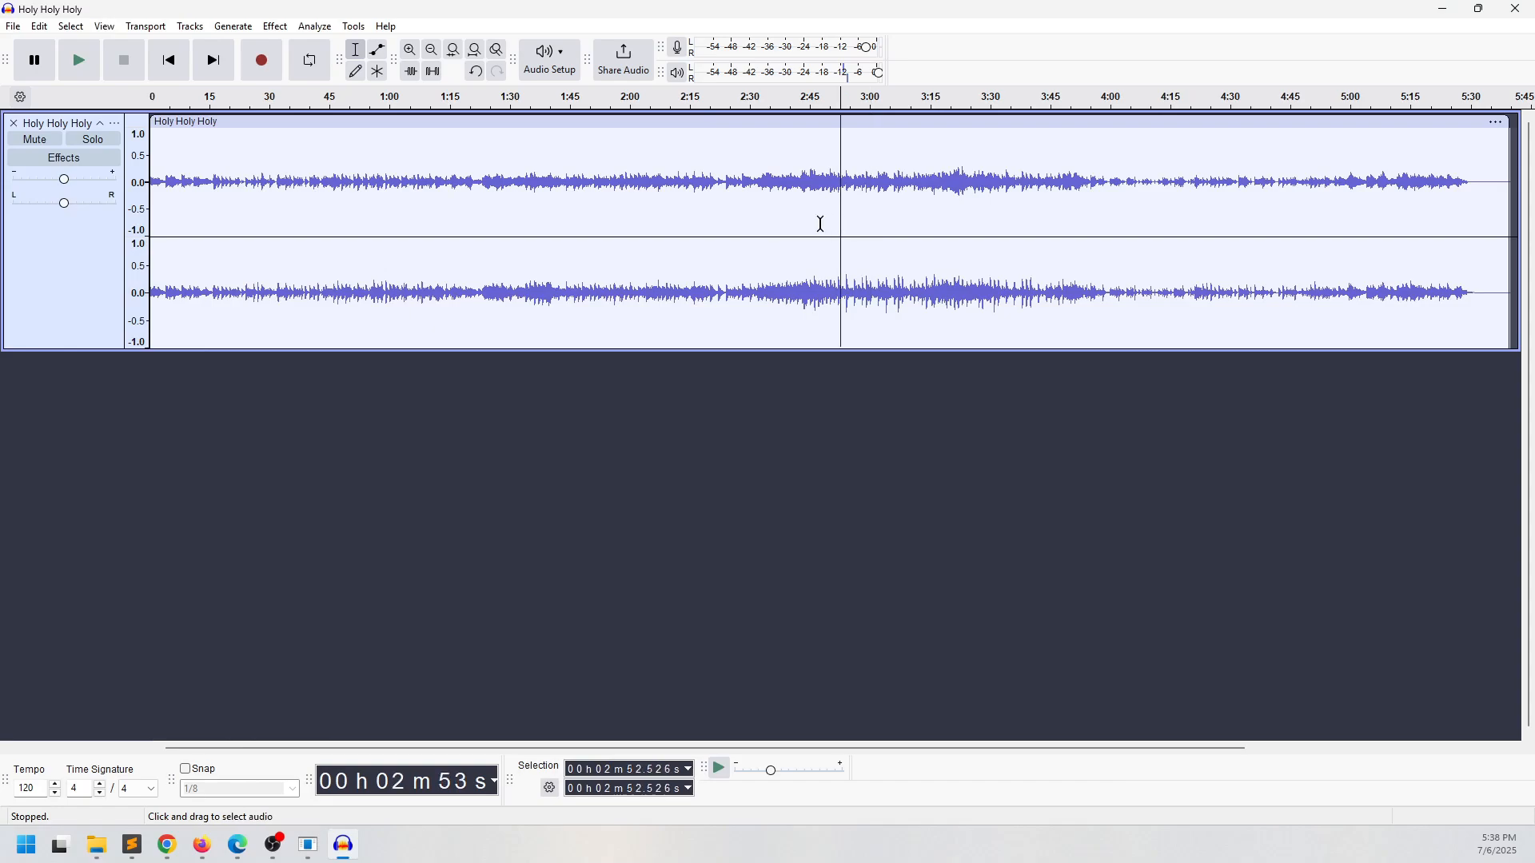
pyautogui.click(807, 223)
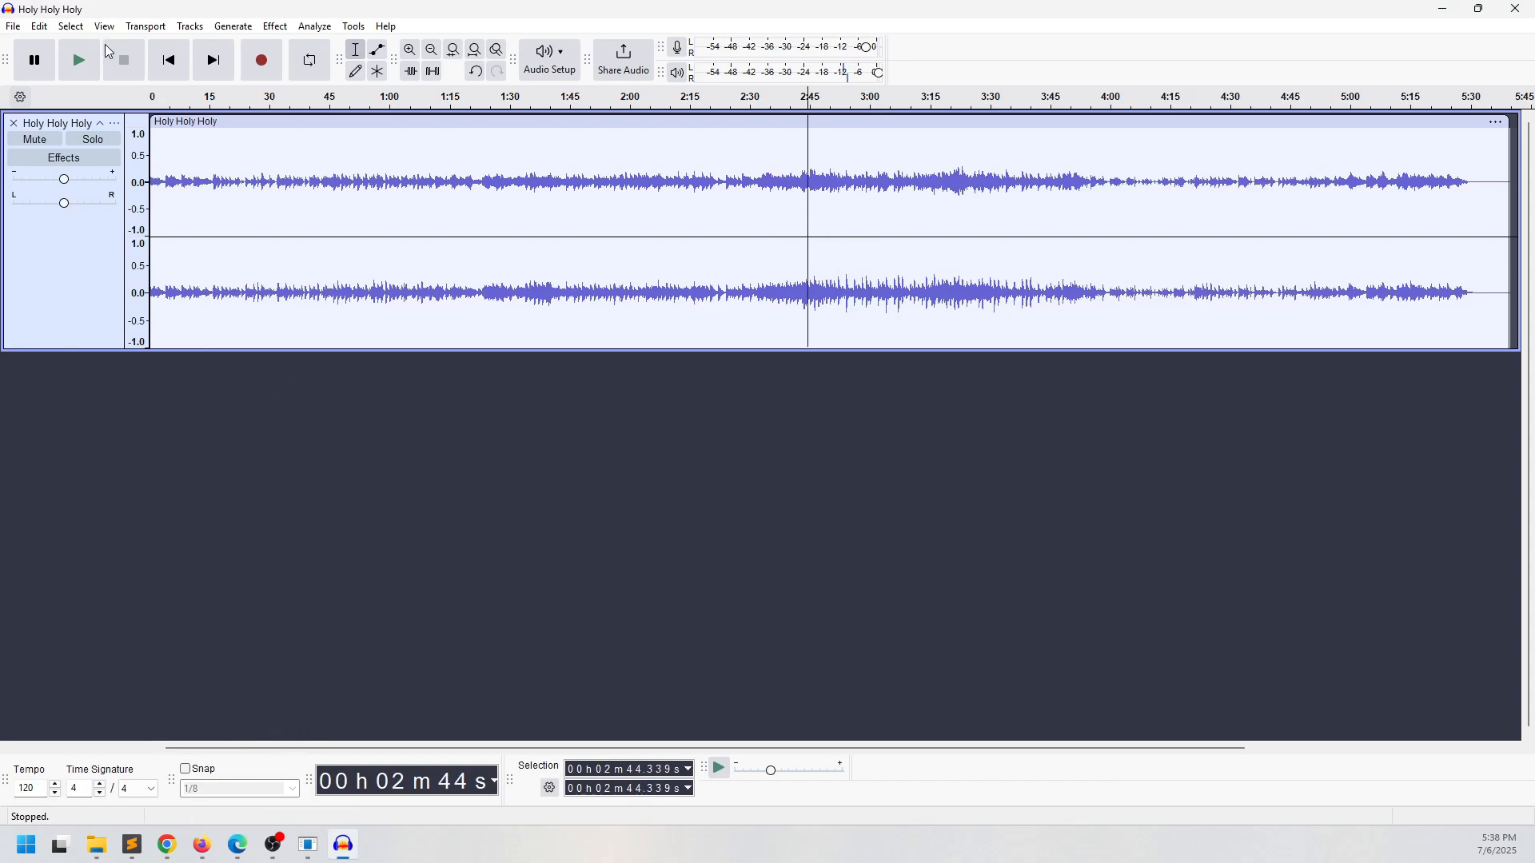
pyautogui.click(79, 61)
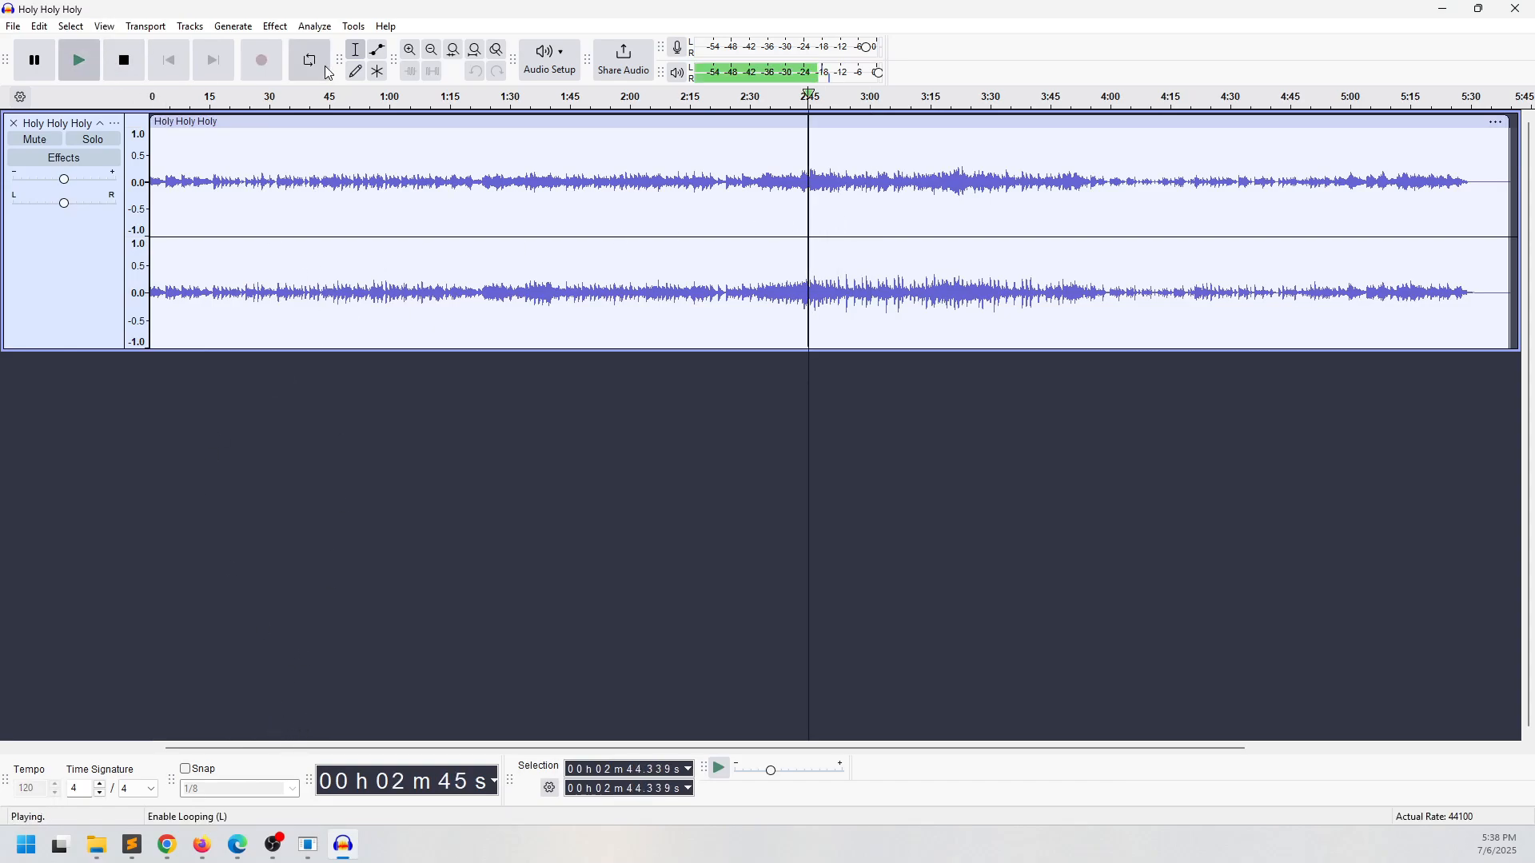
pyautogui.click(123, 61)
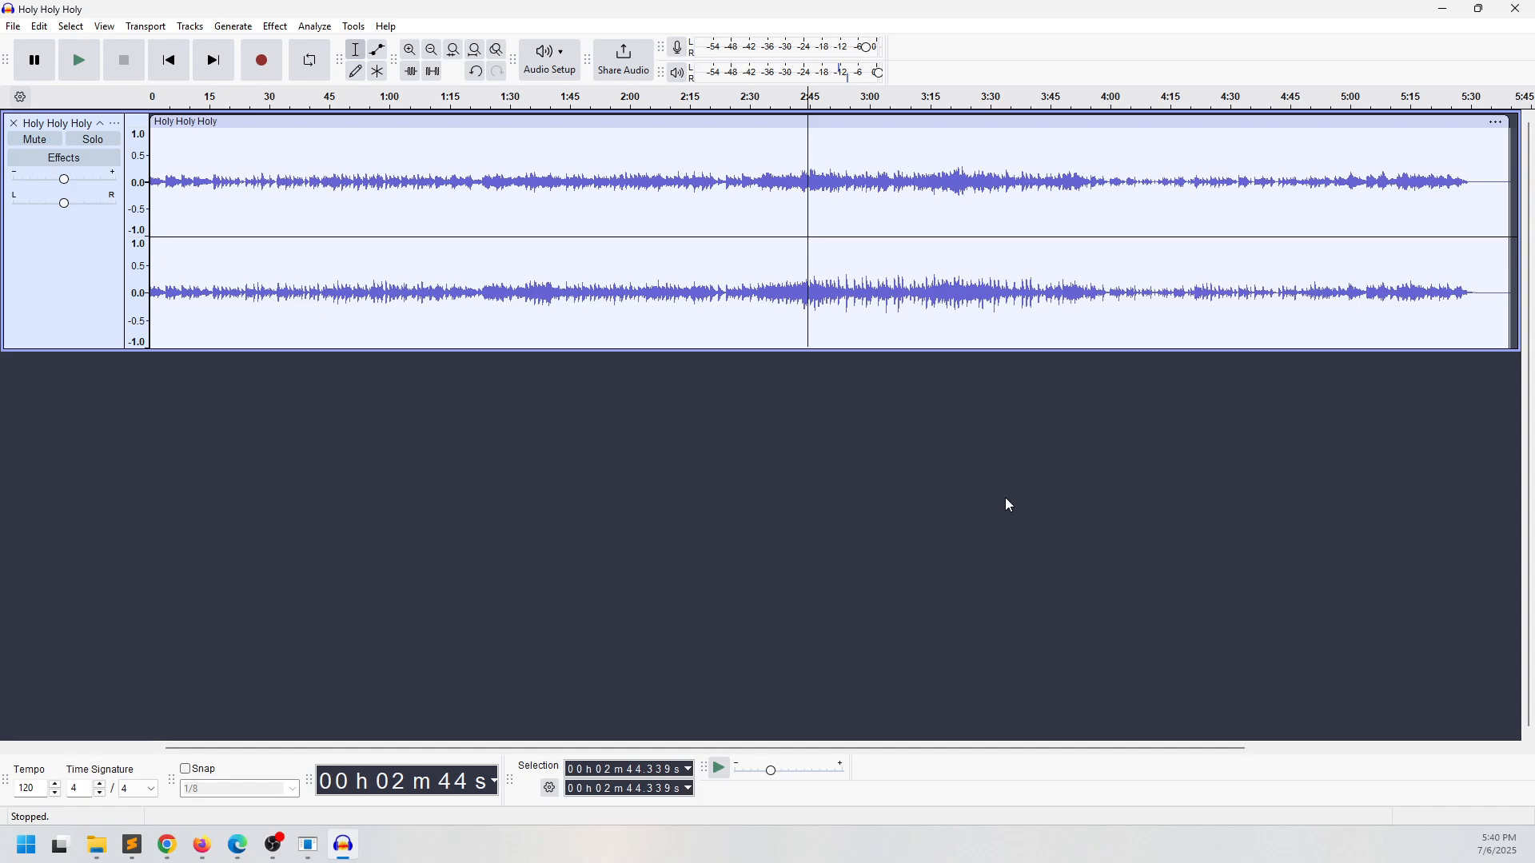
# Select the whole track and apply the Bass and Treble effect with bass at -10 dB and treble at 0 dB
pyautogui.click(722, 199)
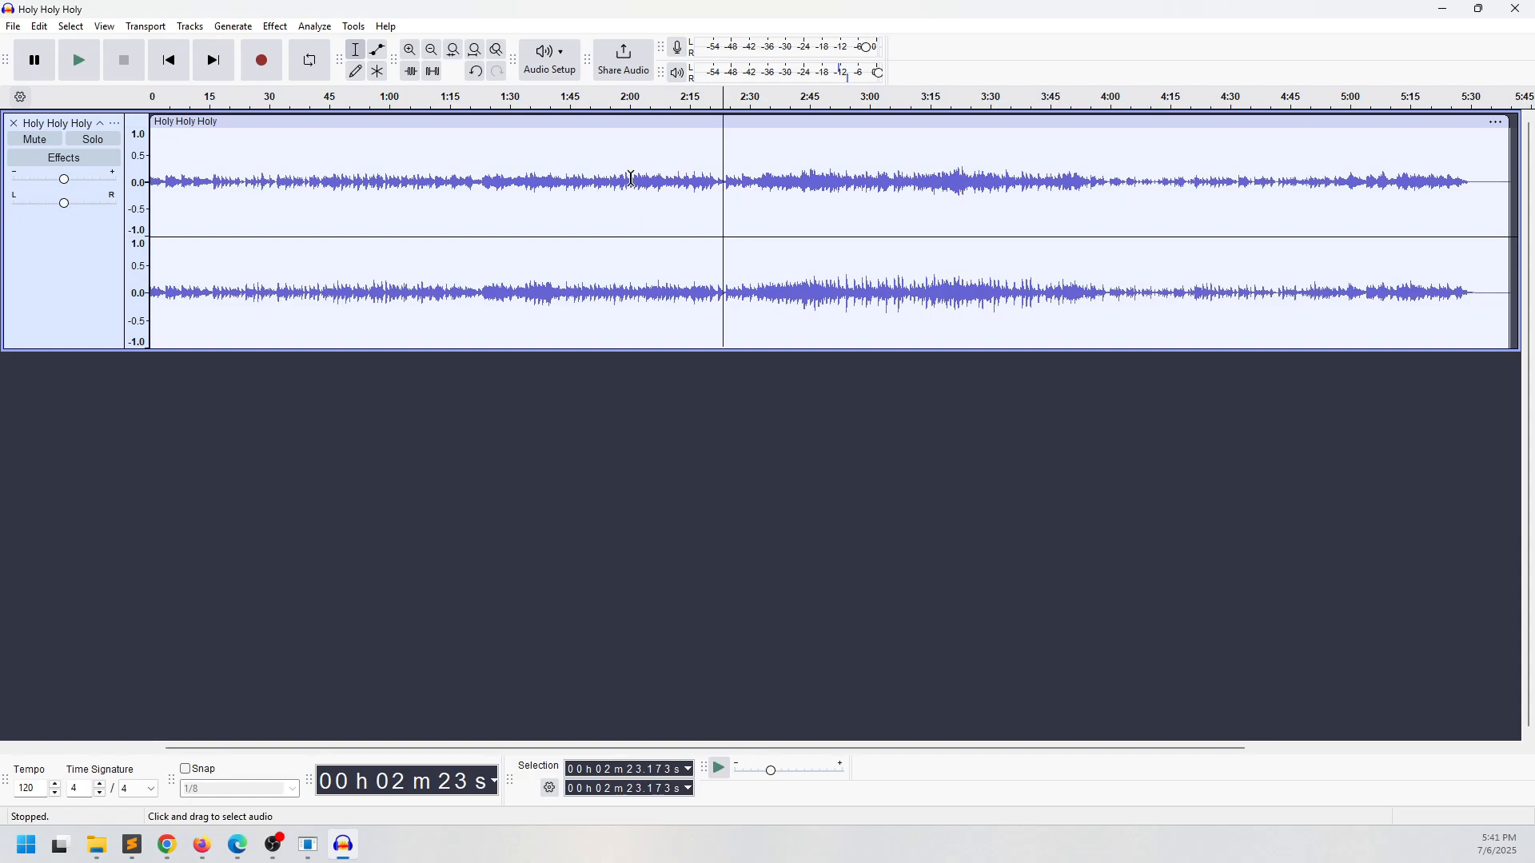
pyautogui.hotkey('ctrl', 'a')
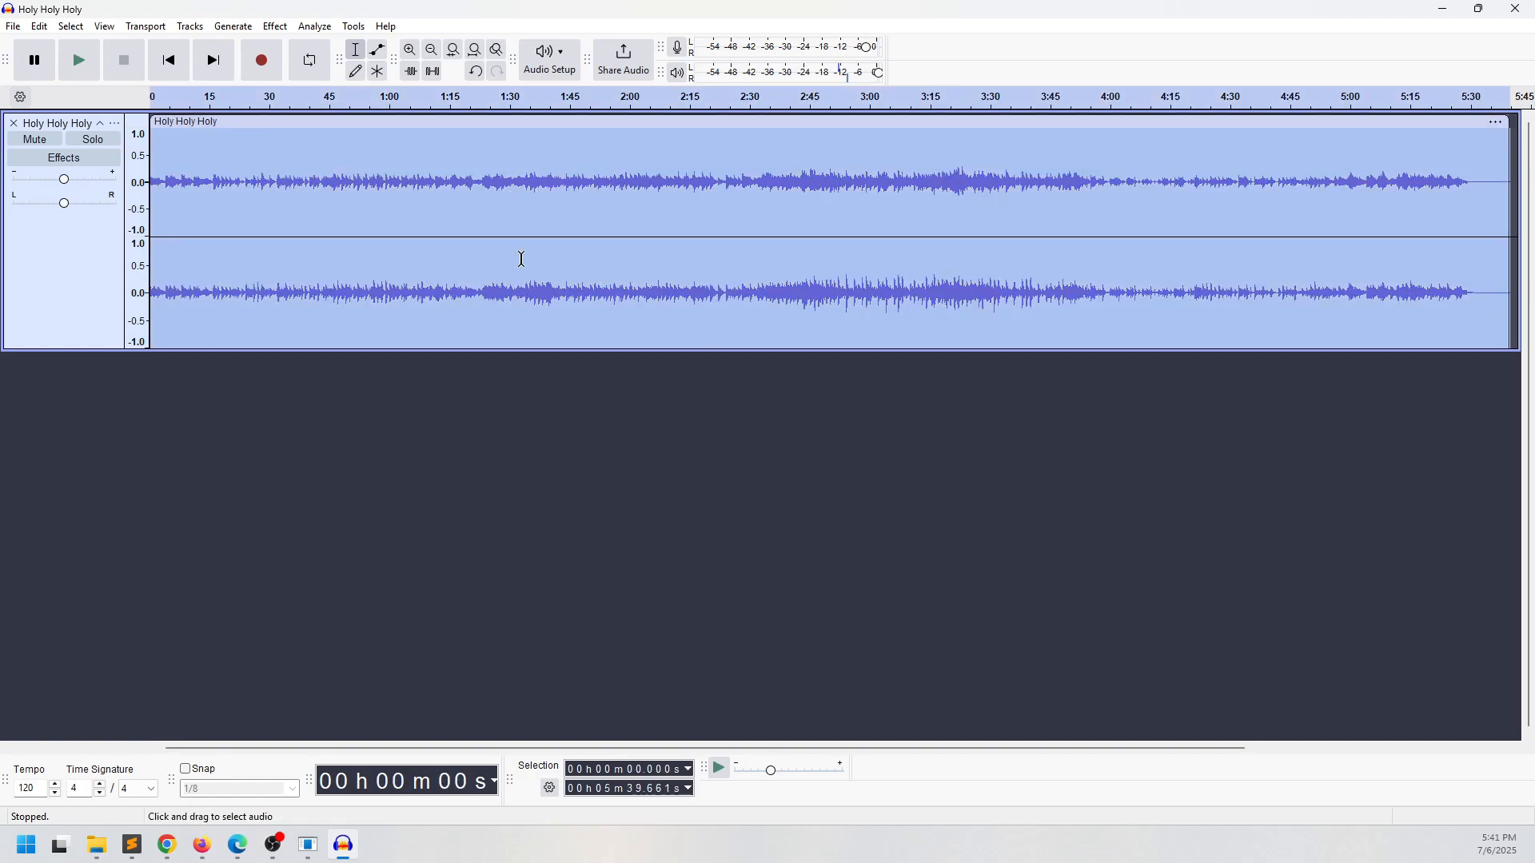
pyautogui.click(246, 27)
pyautogui.moveTo(264, 32)
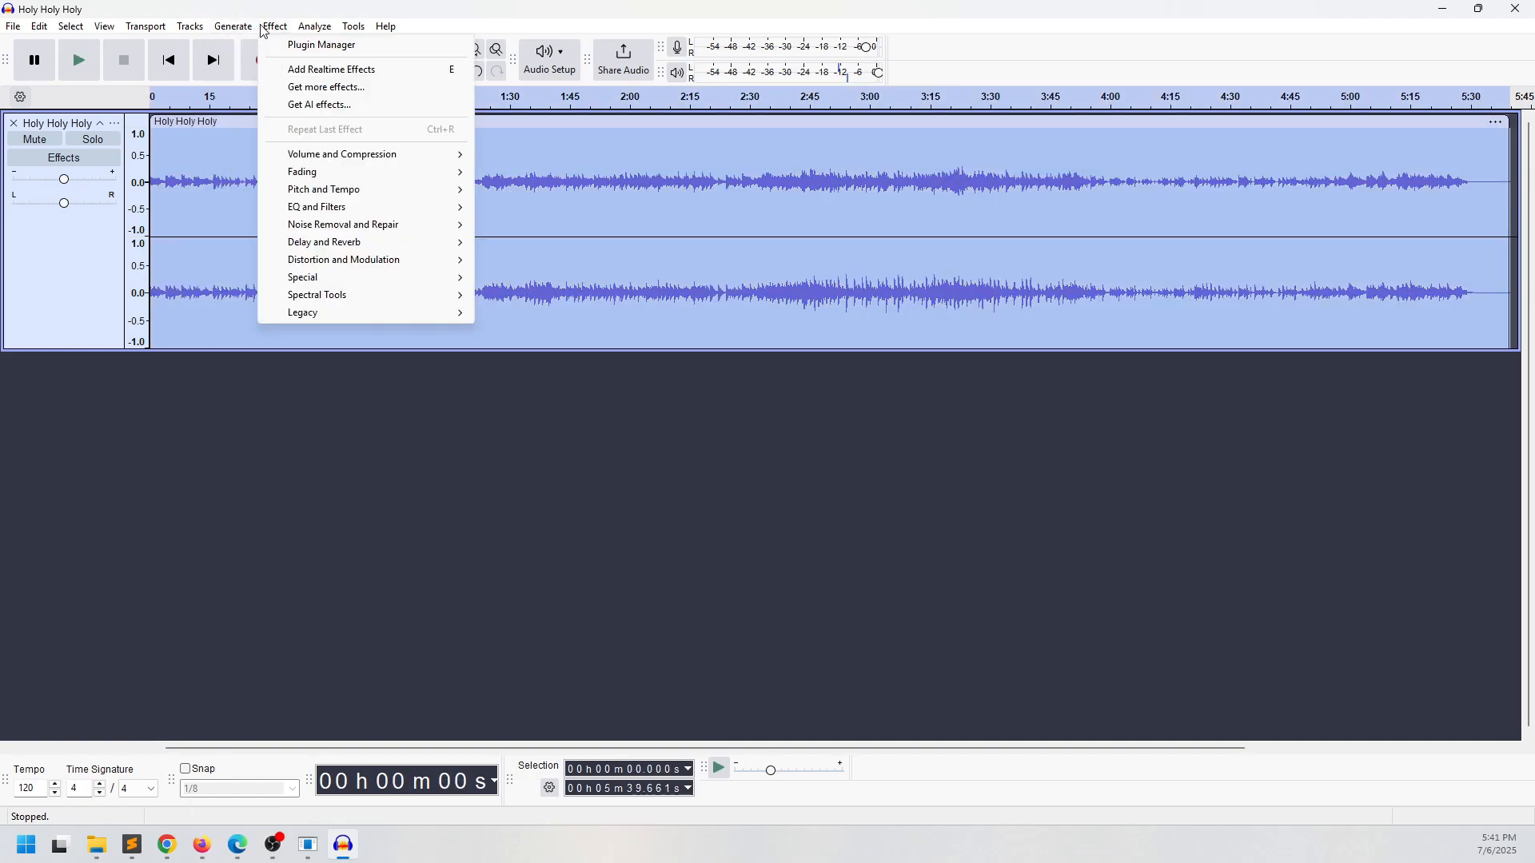
pyautogui.moveTo(372, 205)
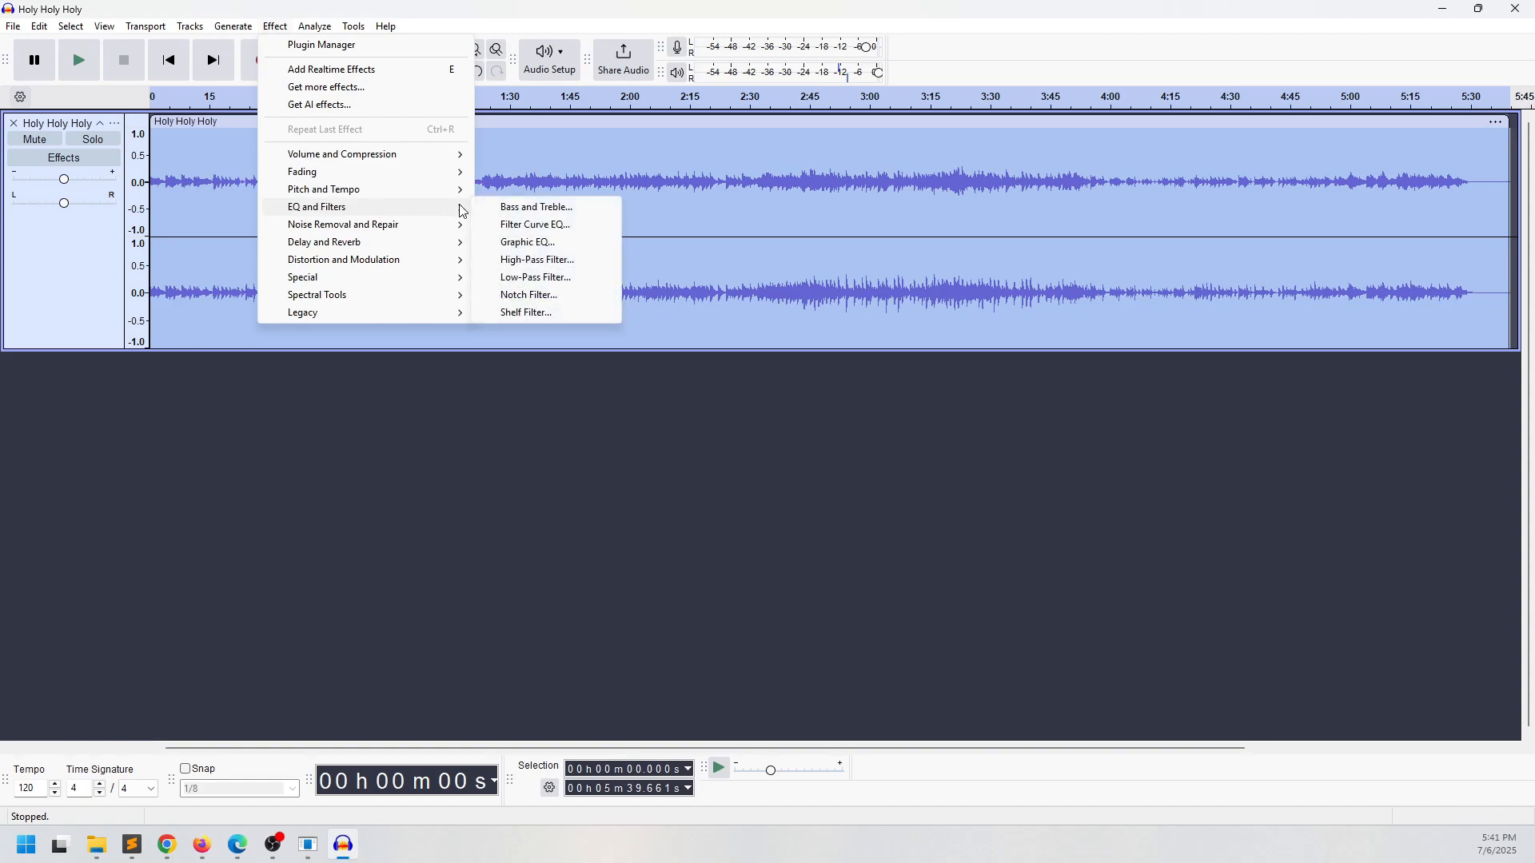
pyautogui.click(596, 210)
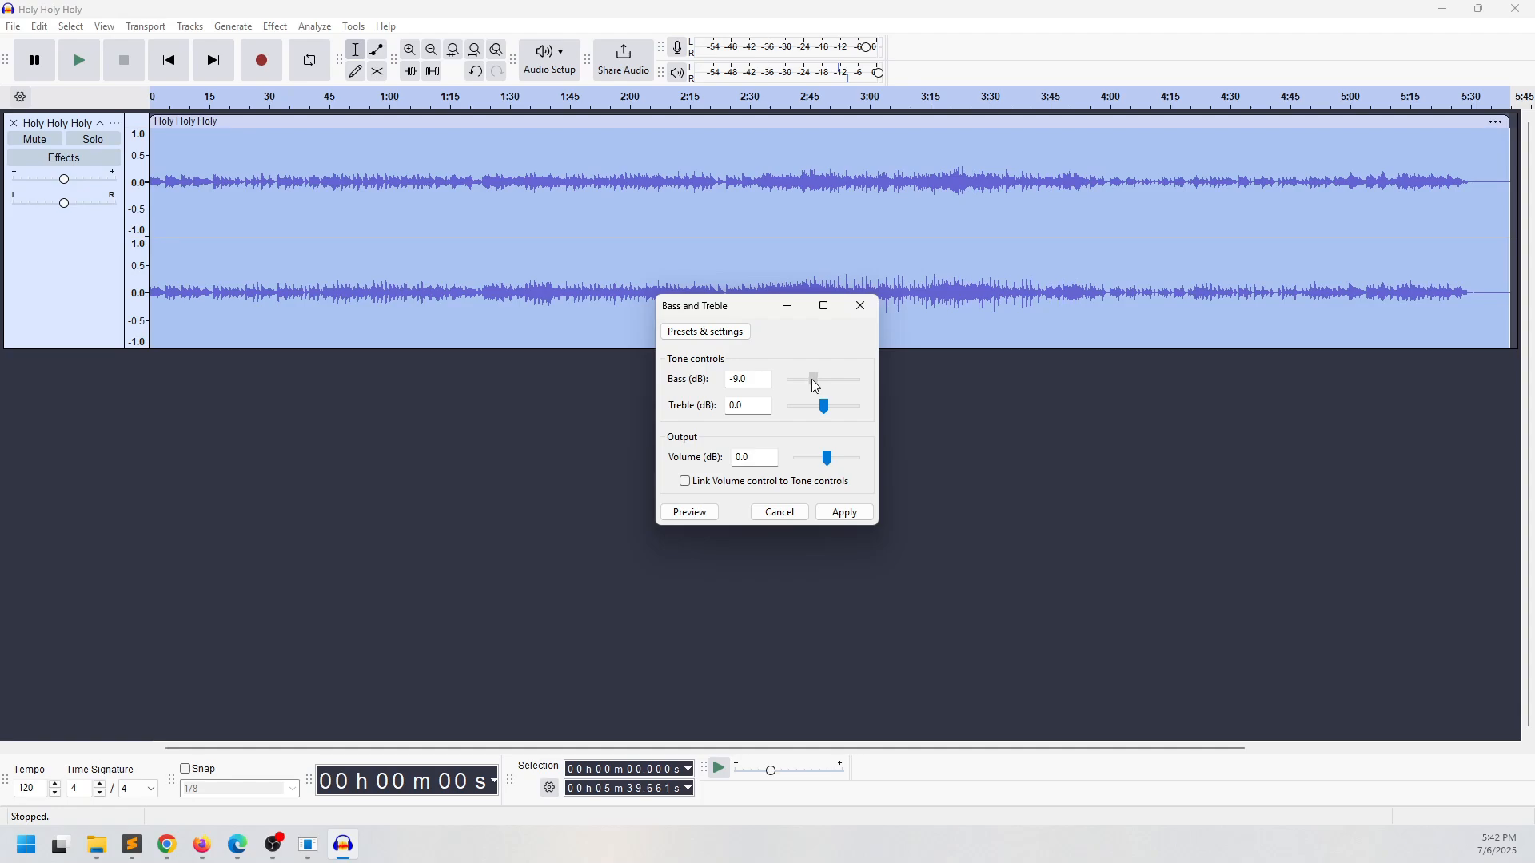
pyautogui.moveTo(812, 379); pyautogui.dragTo(810, 378)
pyautogui.click(863, 515)
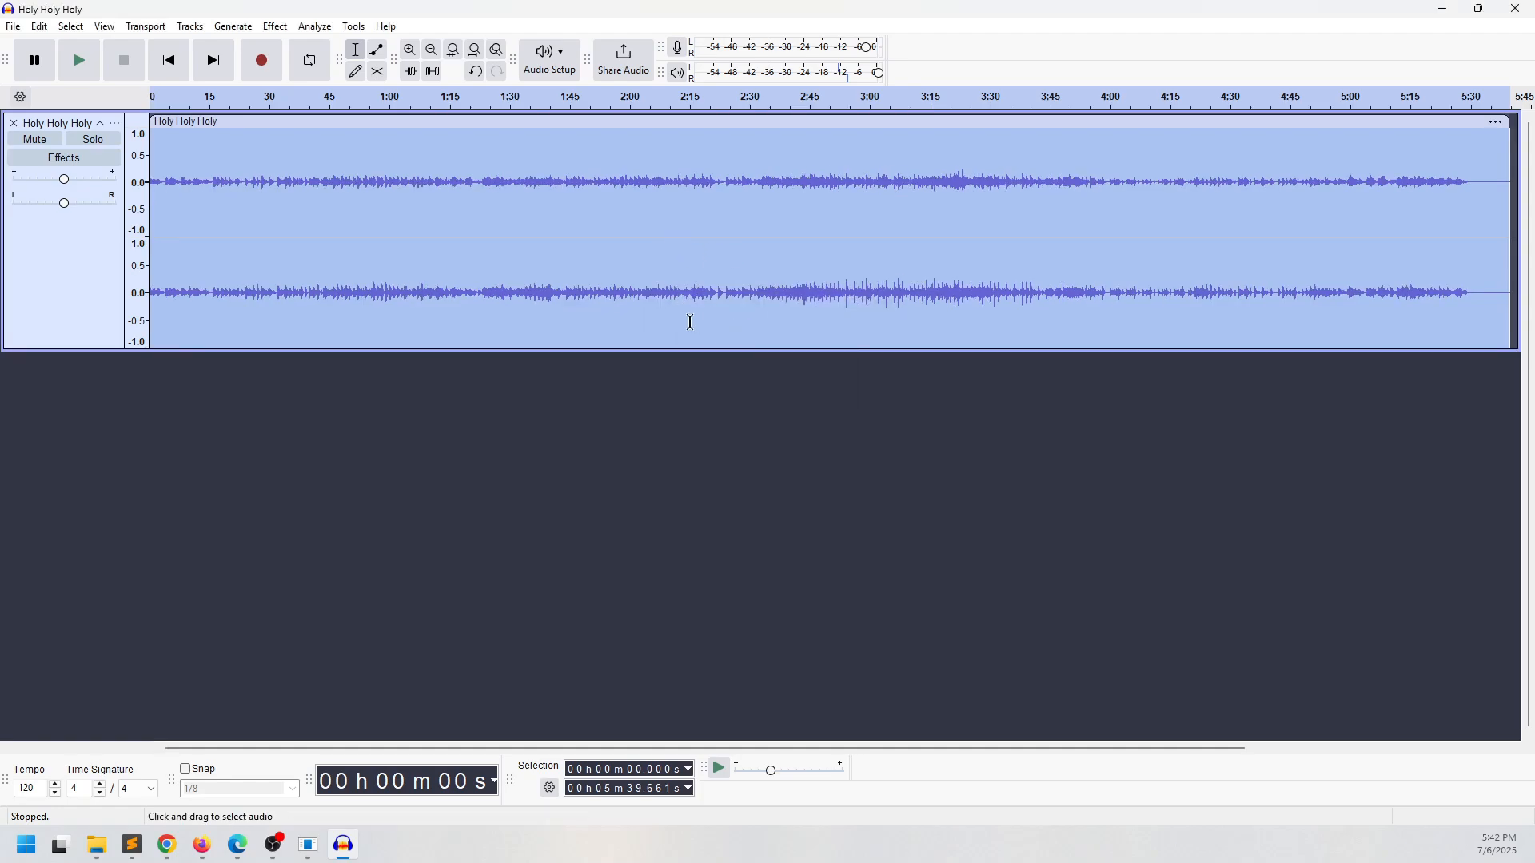
# Play the bass-reduced track from about 2:35 to hear the result of the effect
pyautogui.click(742, 276)
pyautogui.click(768, 264)
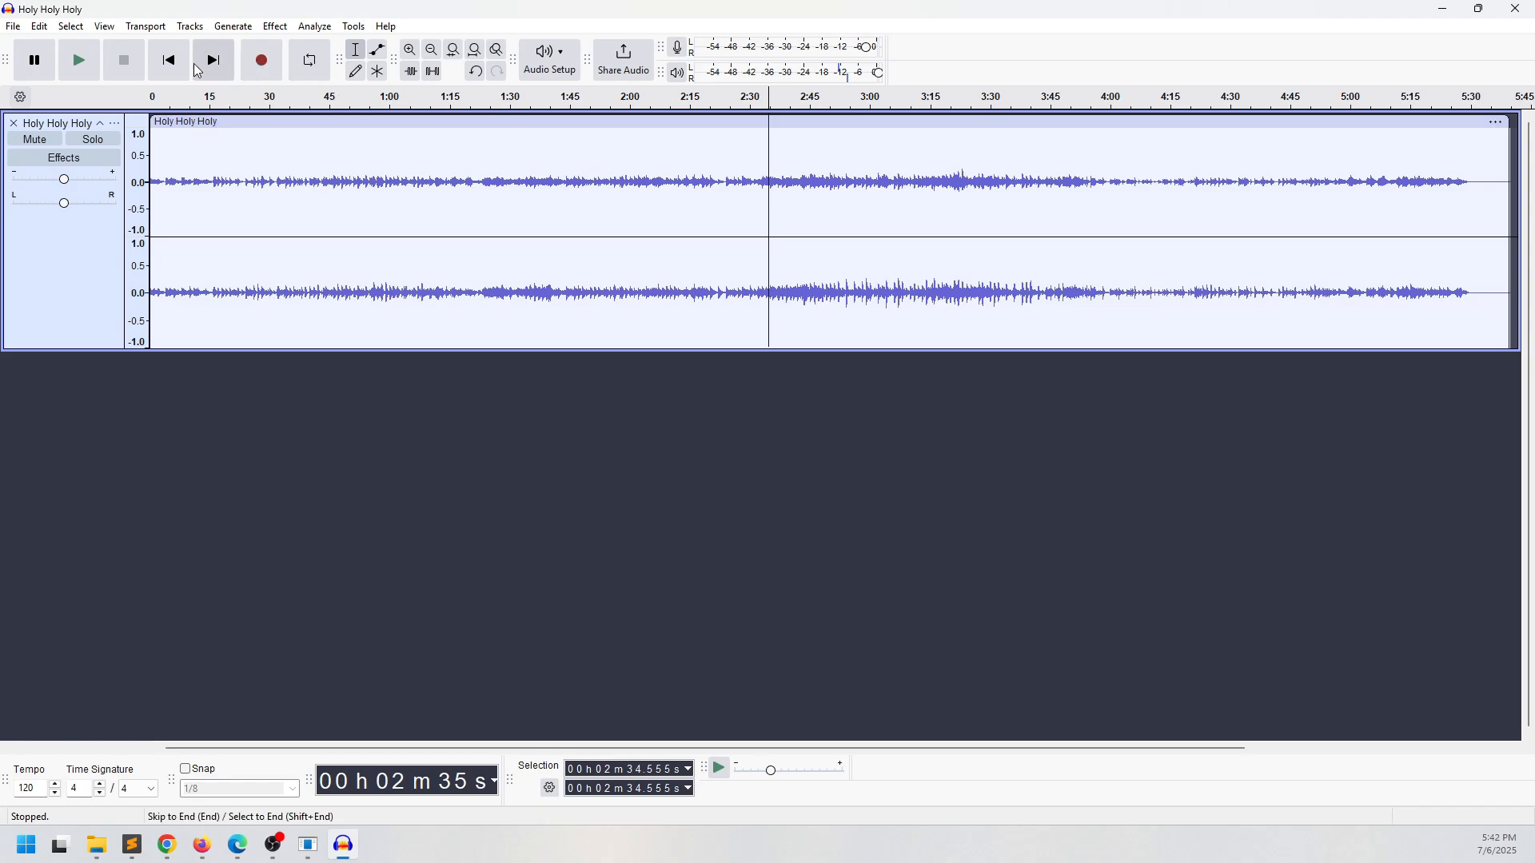
pyautogui.click(83, 63)
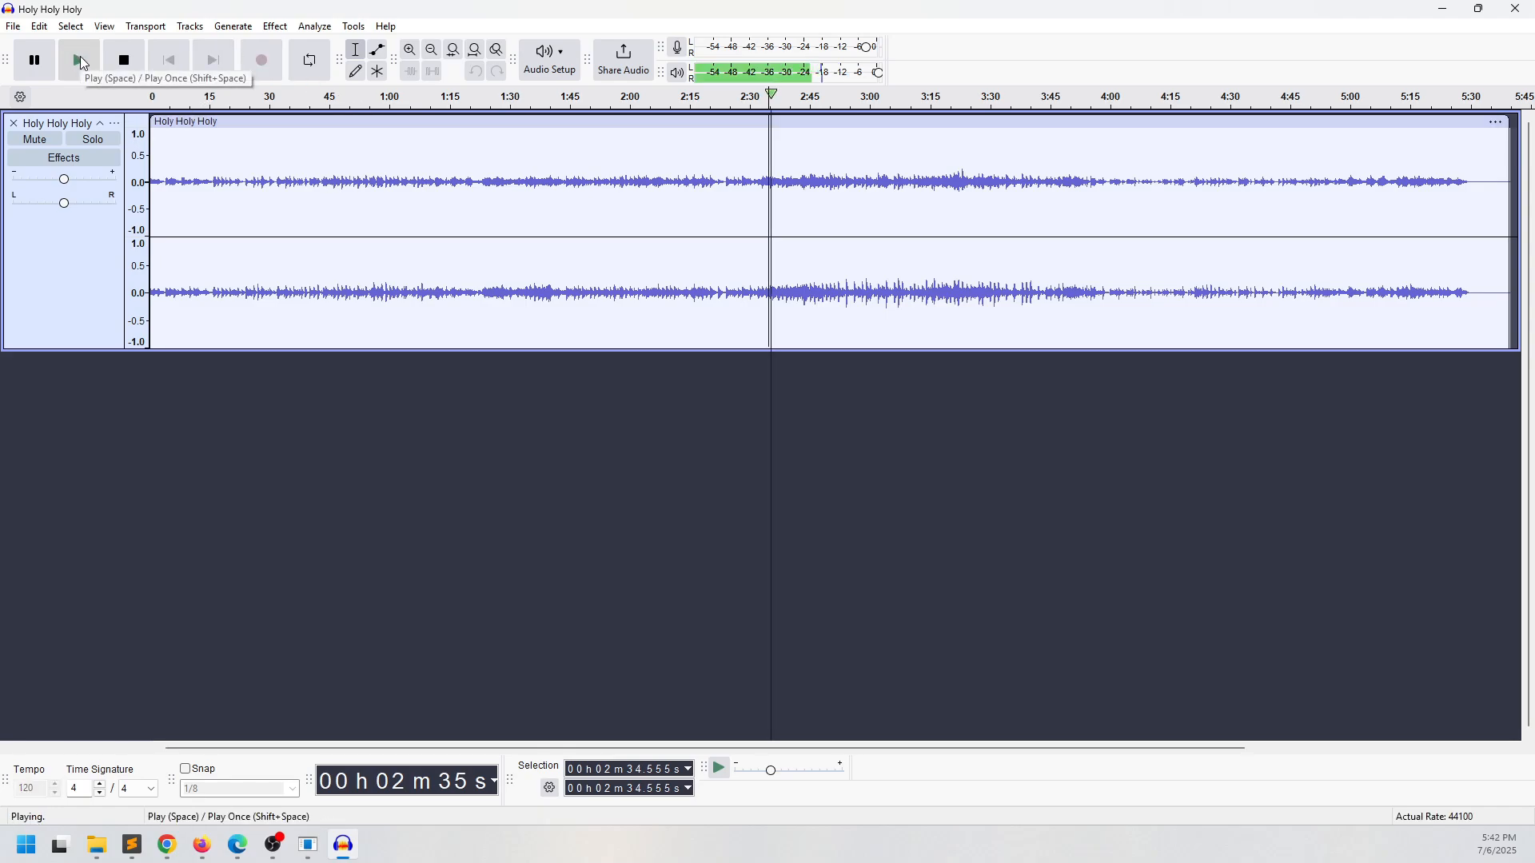
pyautogui.click(735, 284)
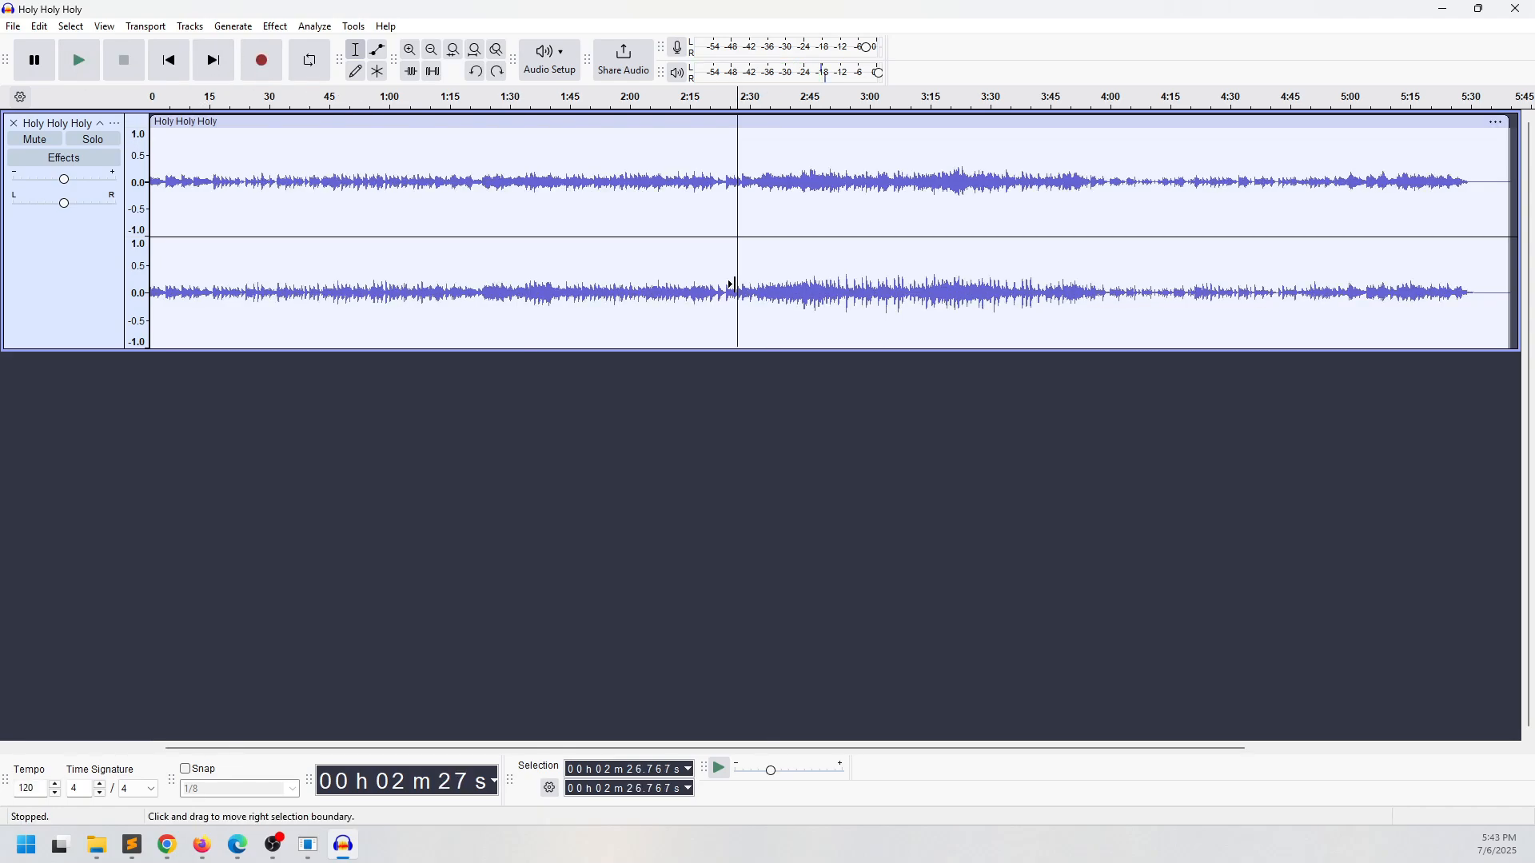
# Open the Macro Manager and create a new macro named "my piano 2"
pyautogui.click(355, 27)
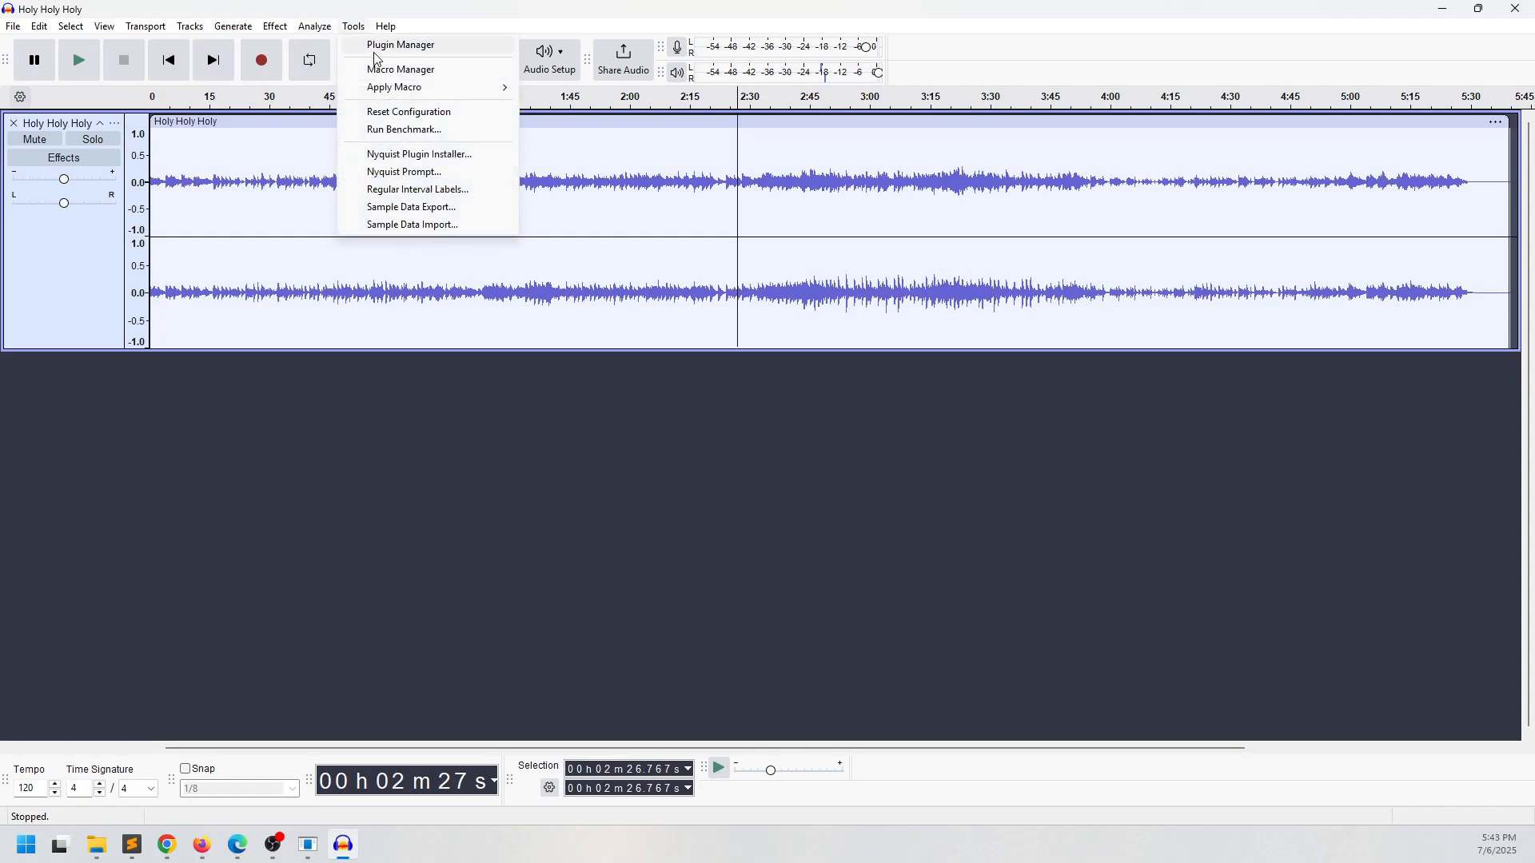
pyautogui.click(460, 77)
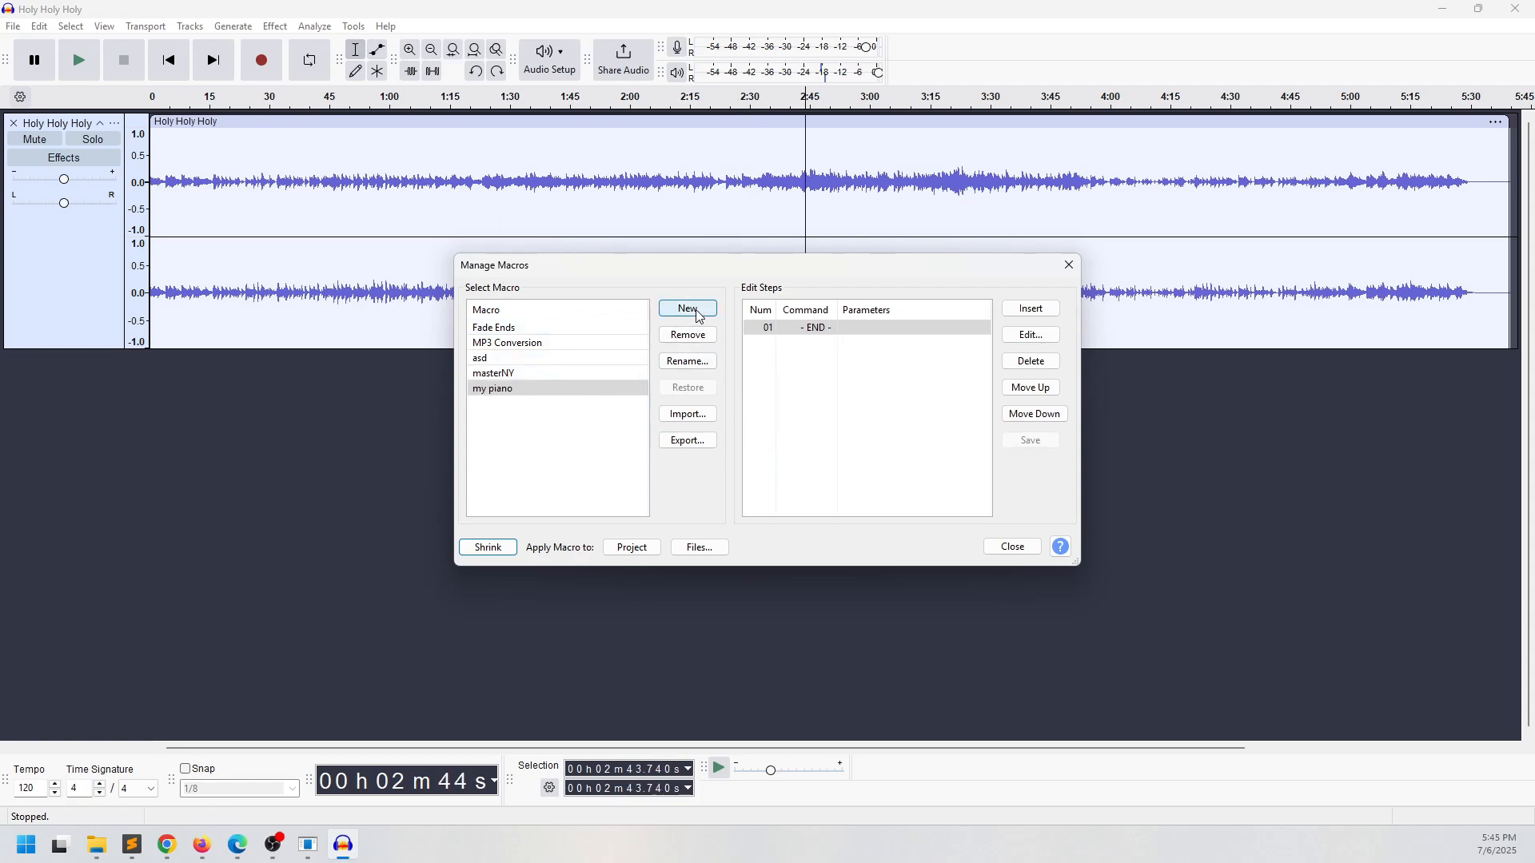
pyautogui.click(557, 390)
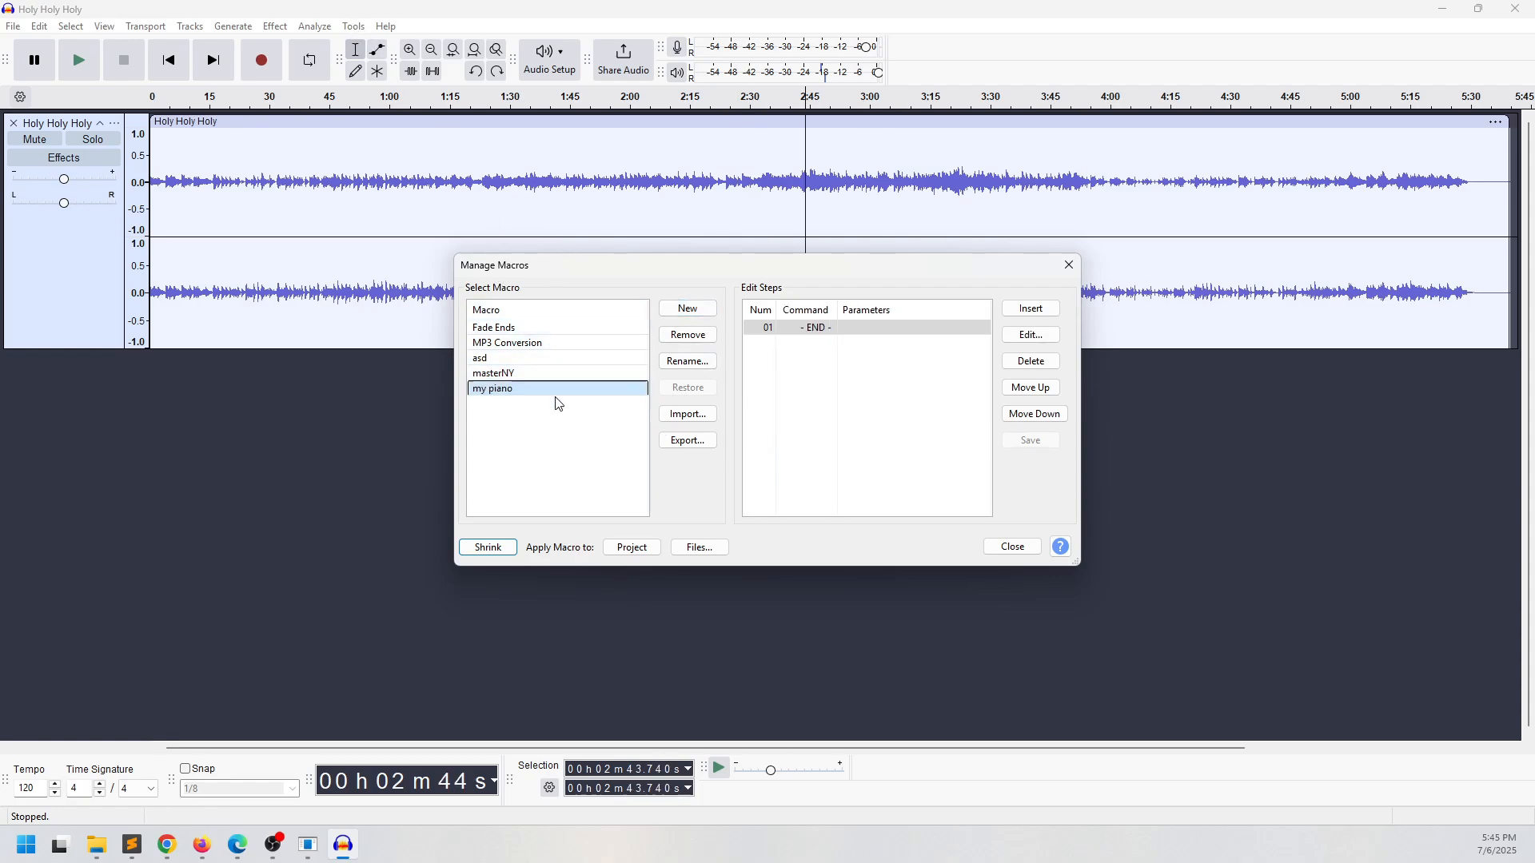
pyautogui.click(688, 309)
pyautogui.write('my ')
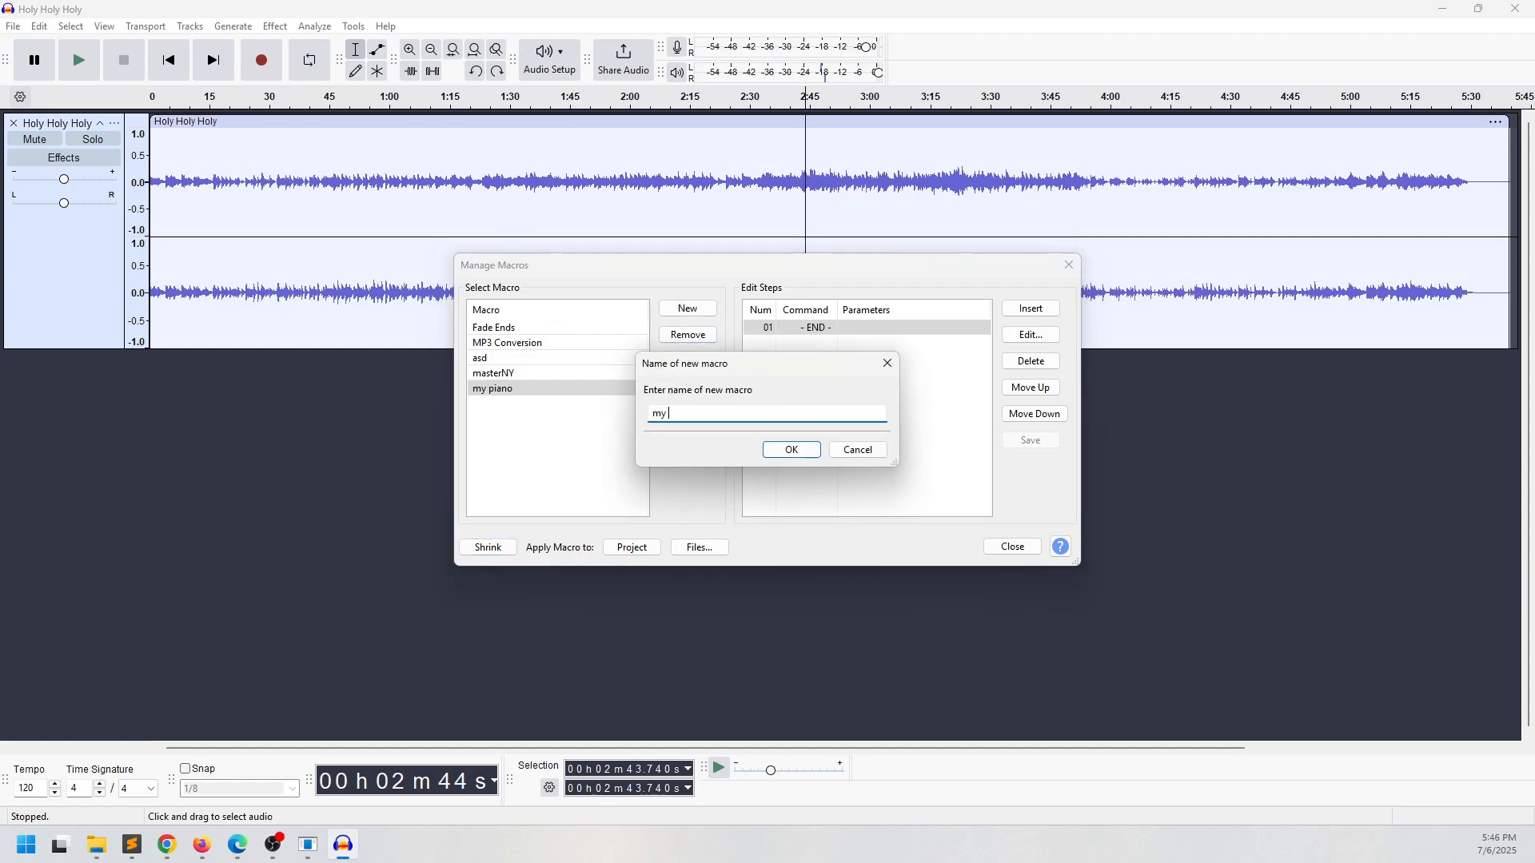
pyautogui.write('piano 2')
pyautogui.click(789, 449)
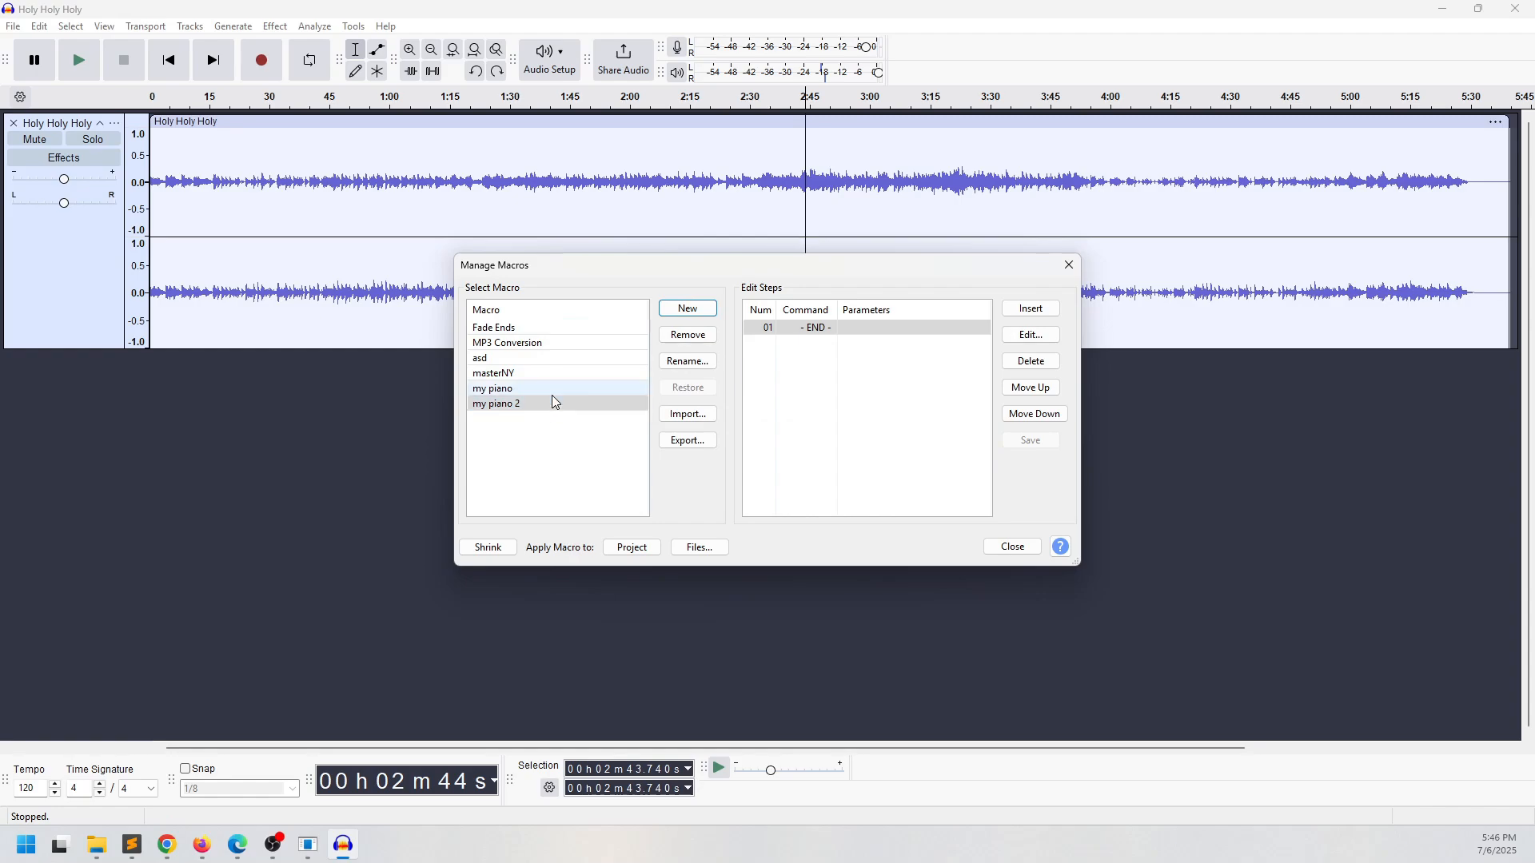
# Add a Bass and Treble command to the "my piano 2" macro with bass at -10 dB and treble and volume at 0 dB
pyautogui.click(1038, 309)
pyautogui.moveTo(696, 212); pyautogui.dragTo(1087, 220)
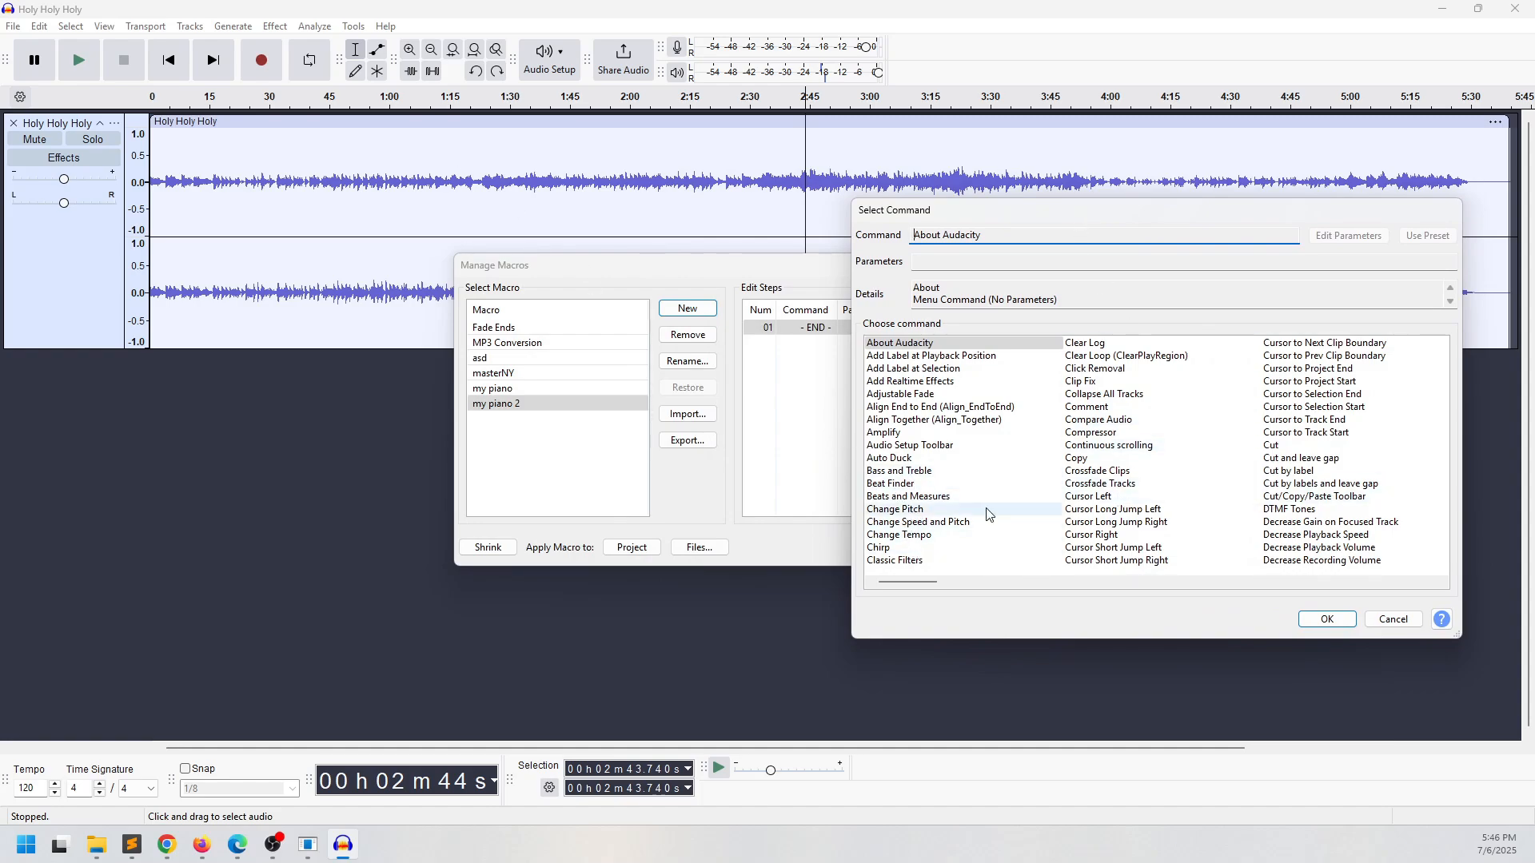
pyautogui.click(928, 475)
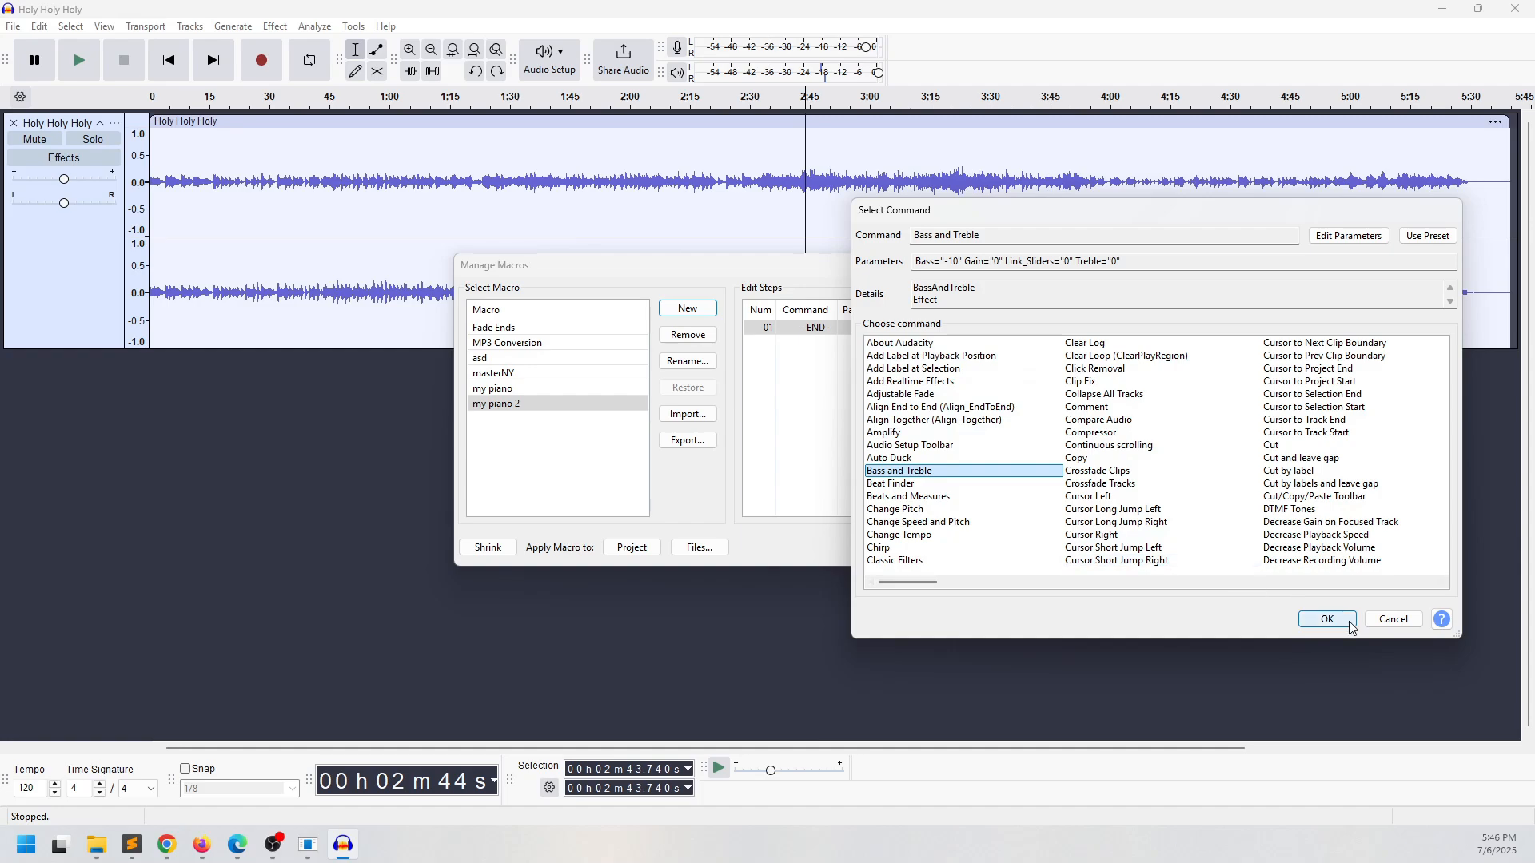
pyautogui.click(1326, 619)
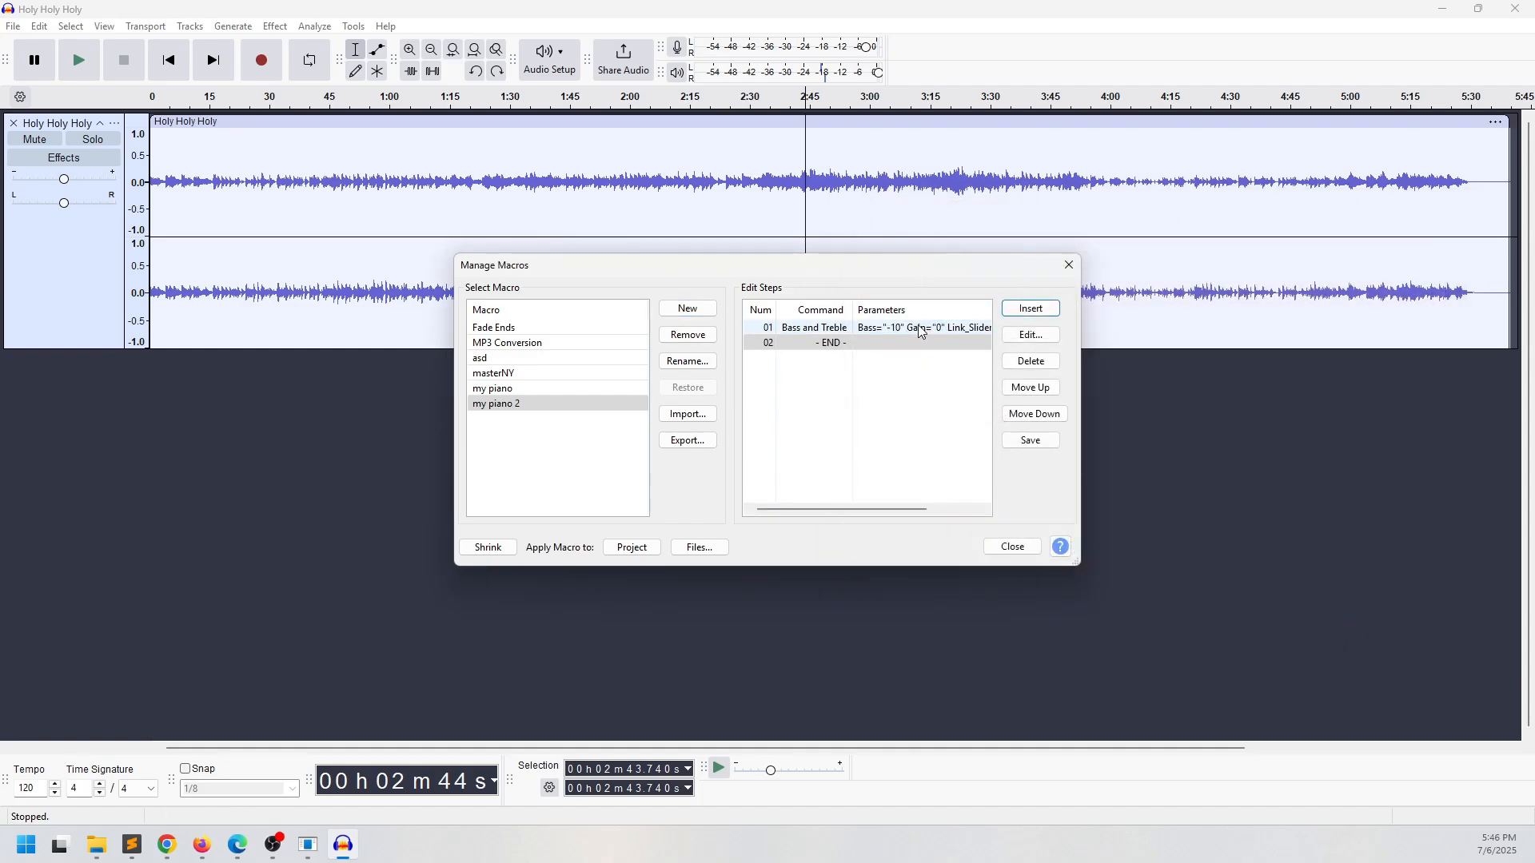
pyautogui.click(1031, 340)
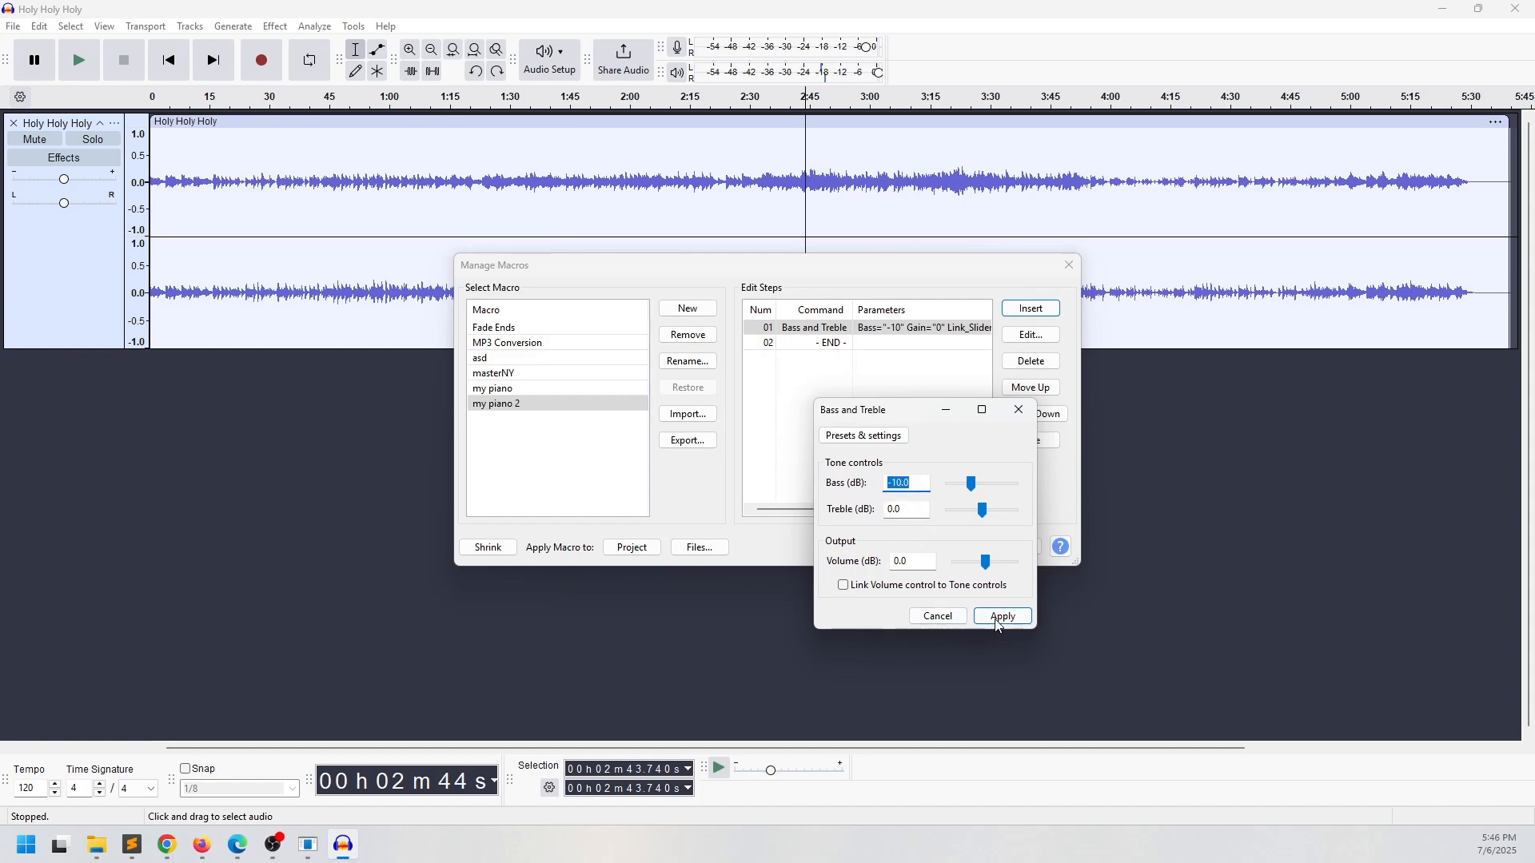
pyautogui.click(1001, 618)
# Insert a Compressor command after Bass and Treble in the "my piano 2" macro
pyautogui.click(867, 348)
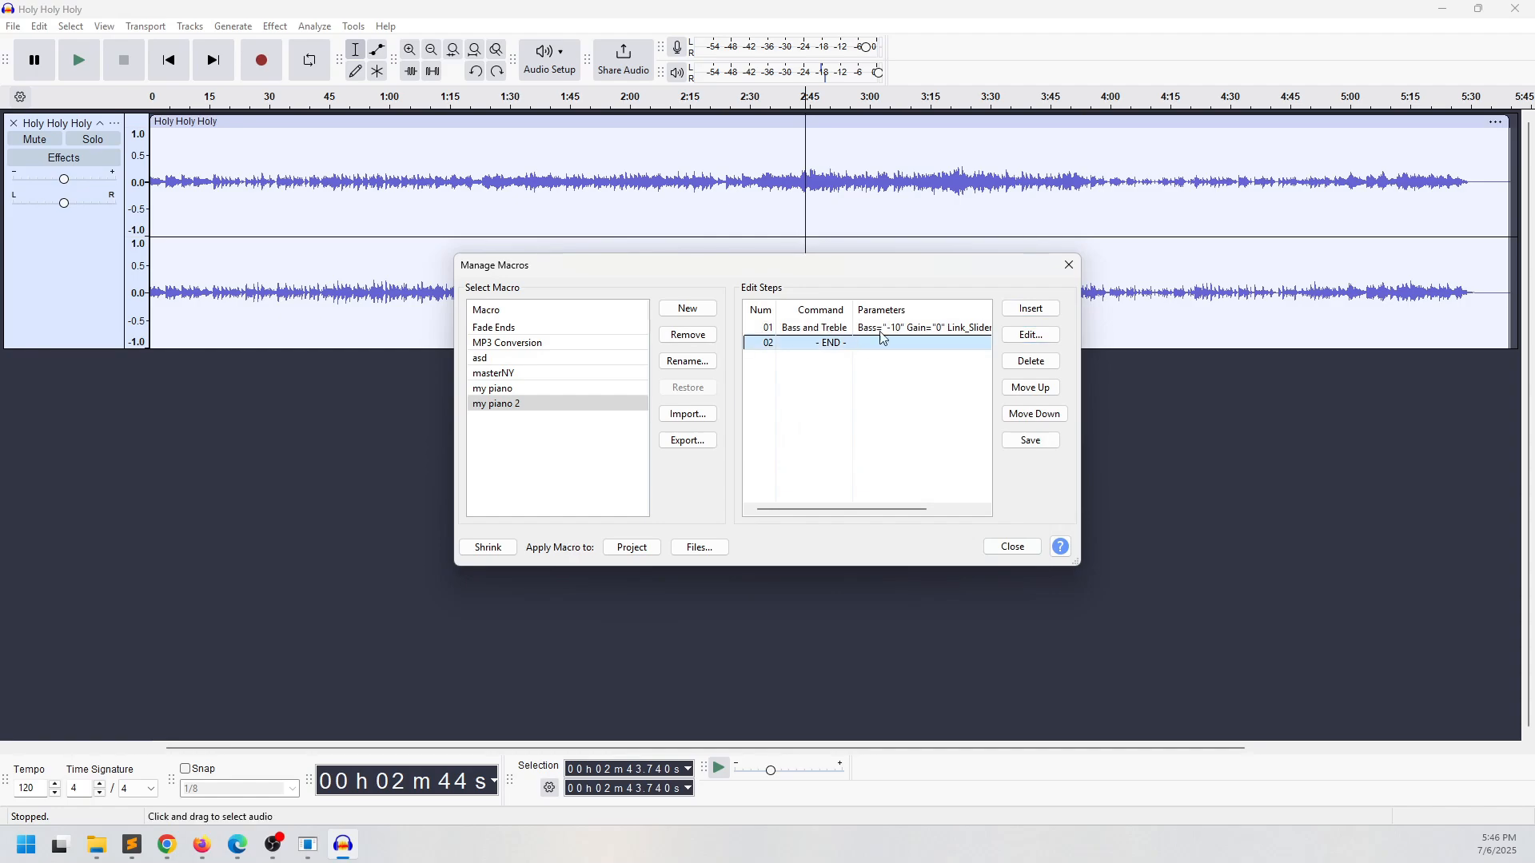
pyautogui.click(1040, 309)
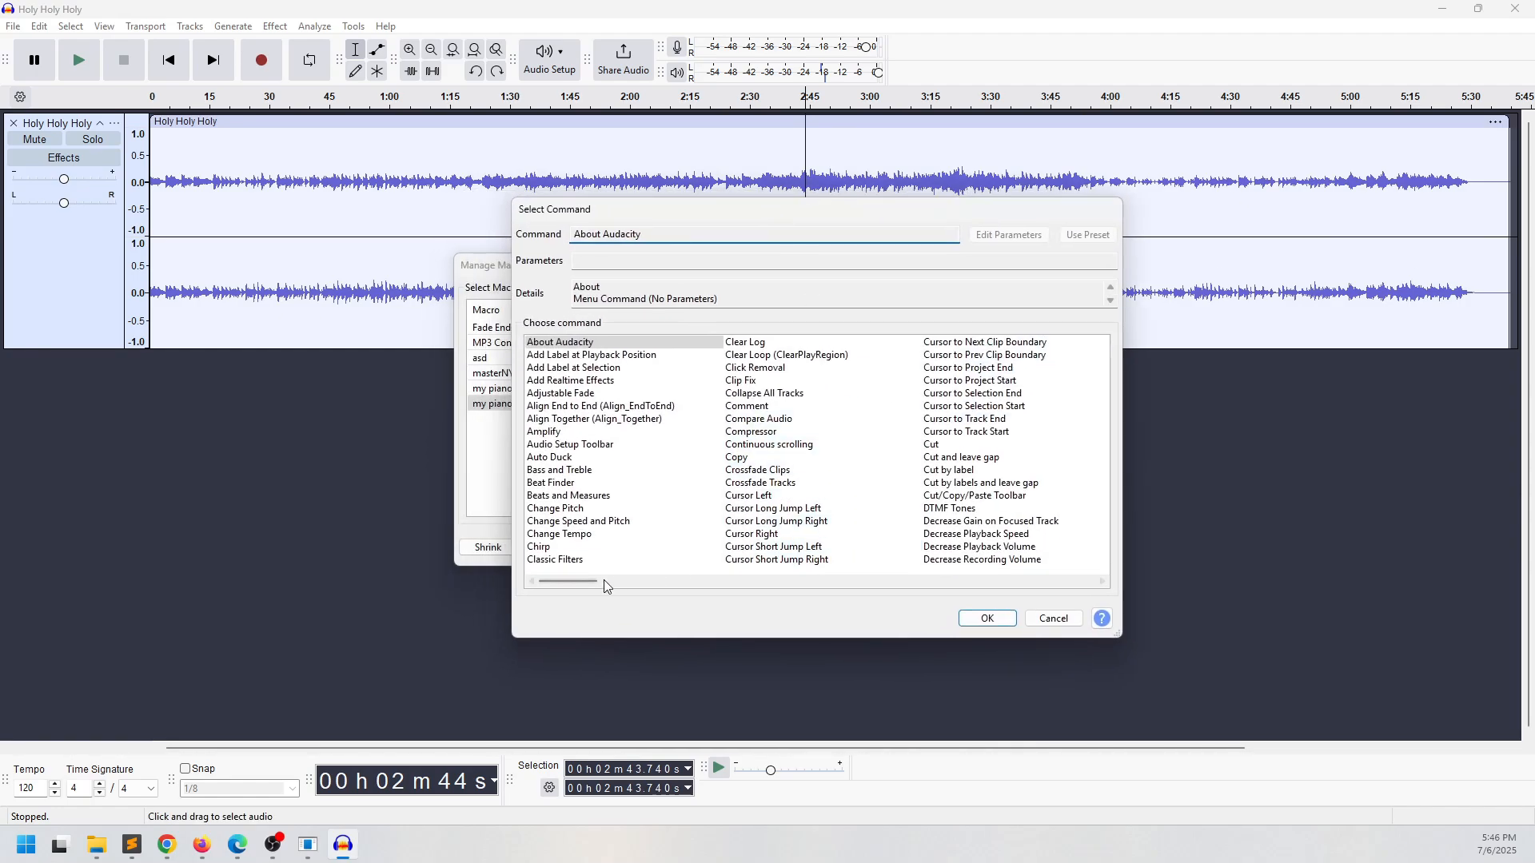
pyautogui.moveTo(574, 583); pyautogui.dragTo(614, 584)
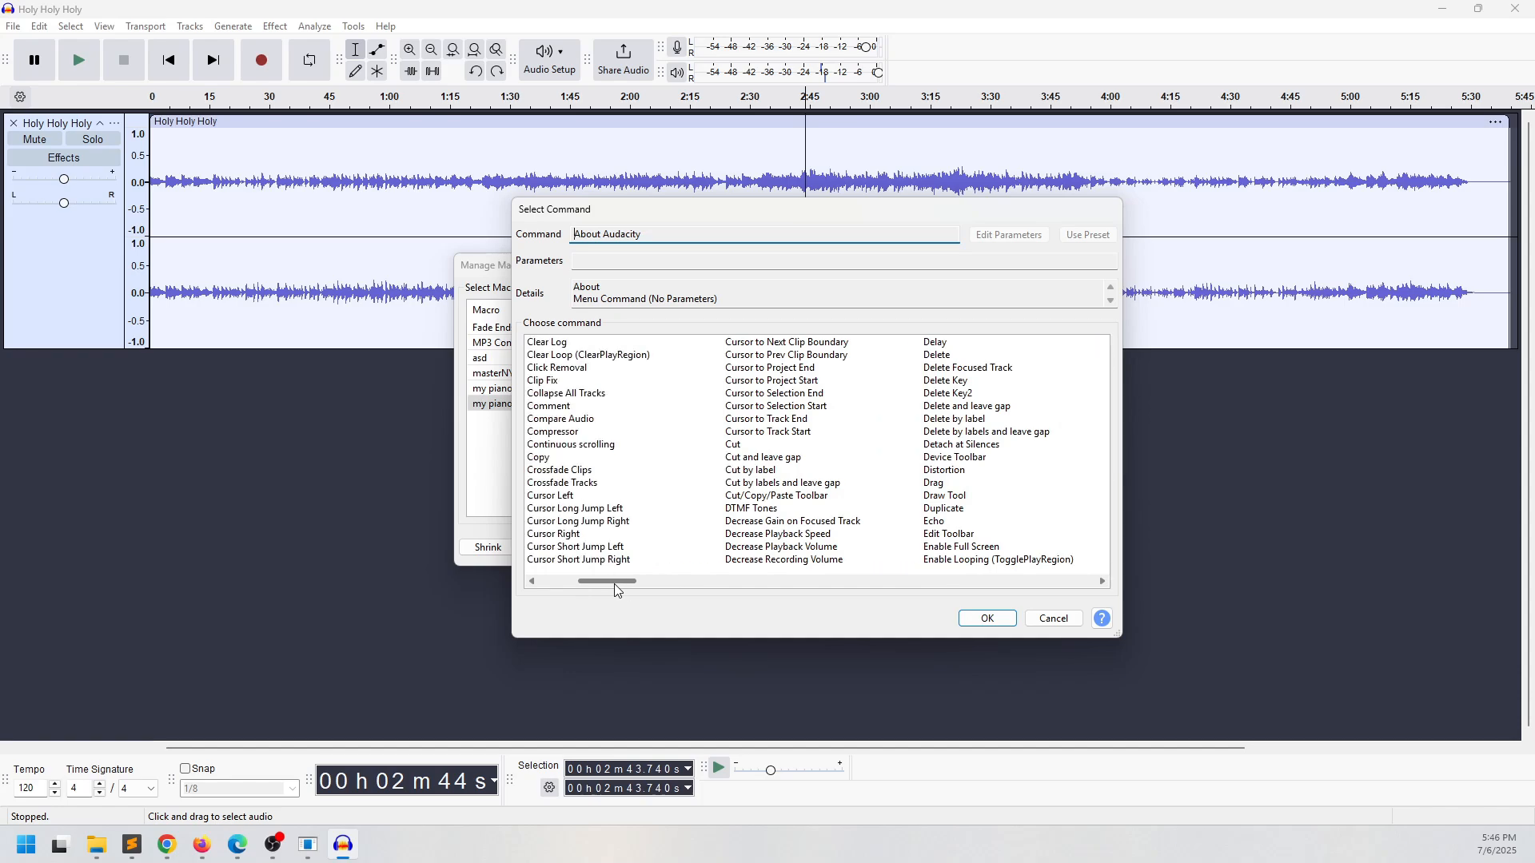
pyautogui.click(570, 432)
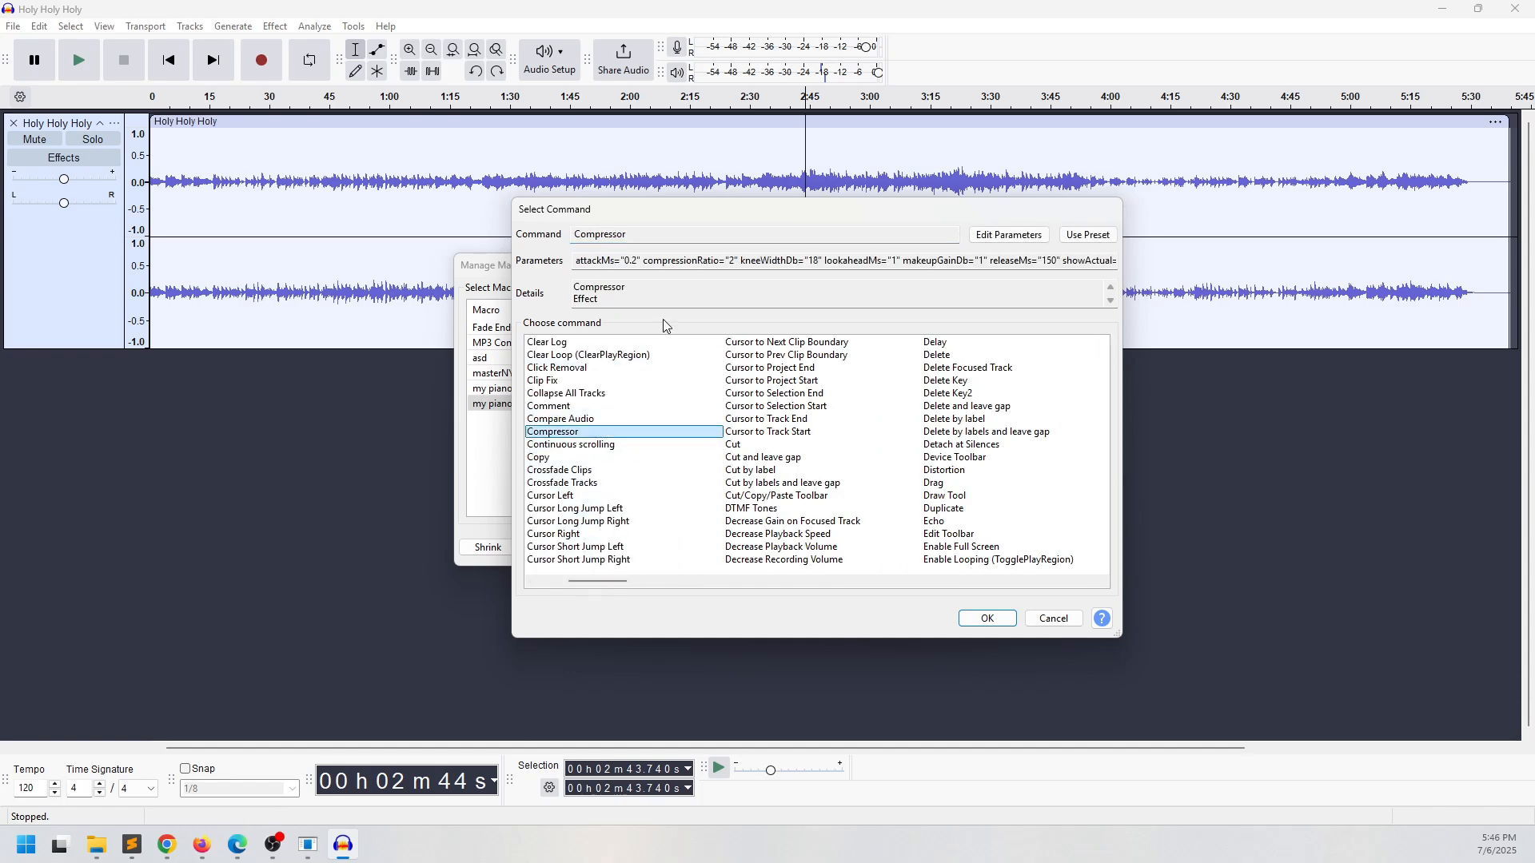
pyautogui.click(987, 618)
# Edit the Compressor command in the "my piano 2" macro and apply its Piano factory preset
pyautogui.click(824, 343)
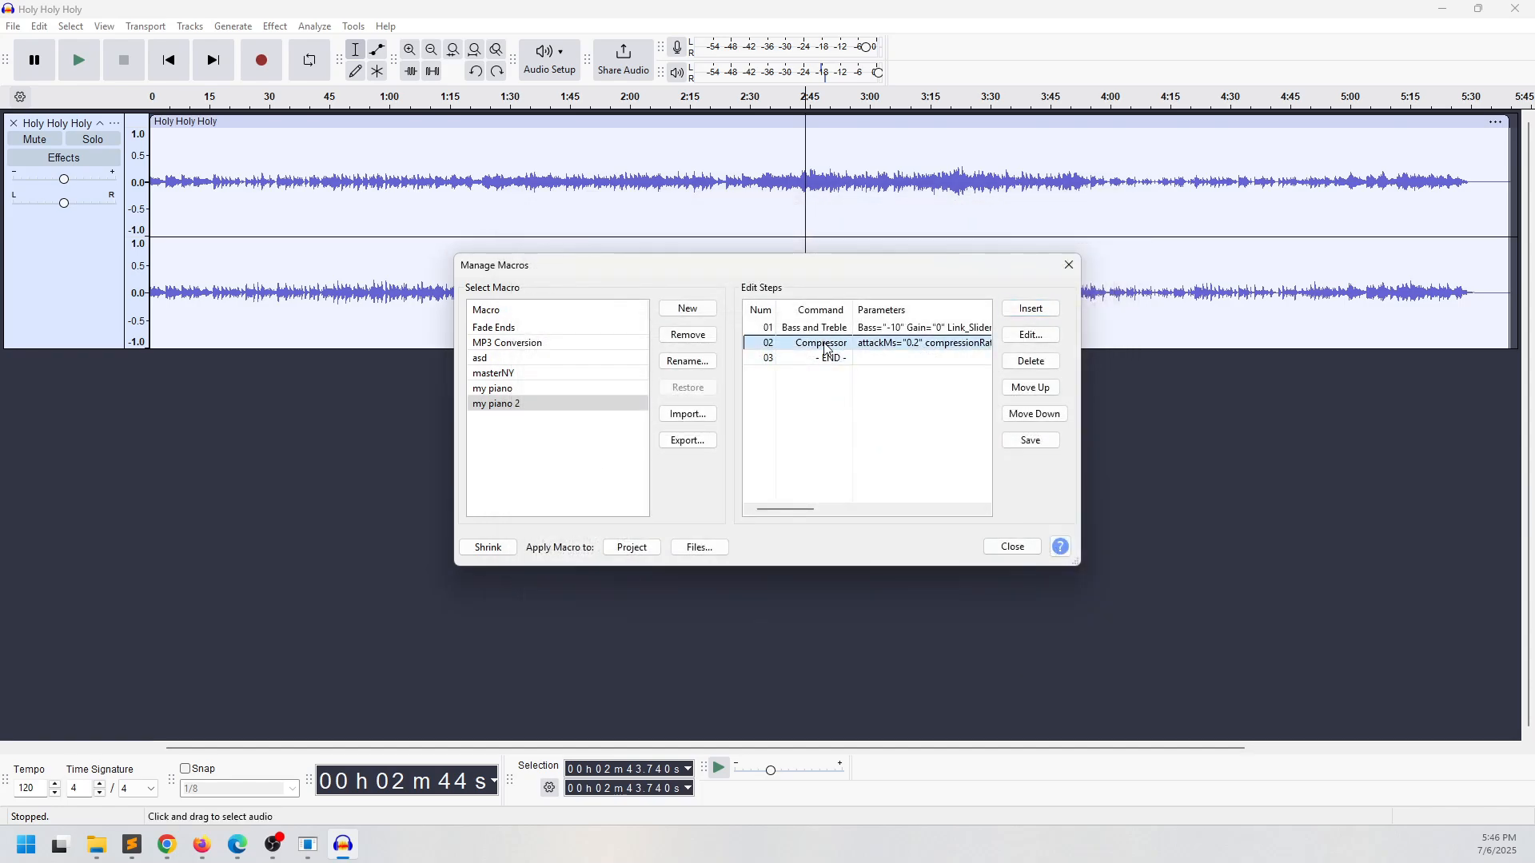
pyautogui.click(1055, 339)
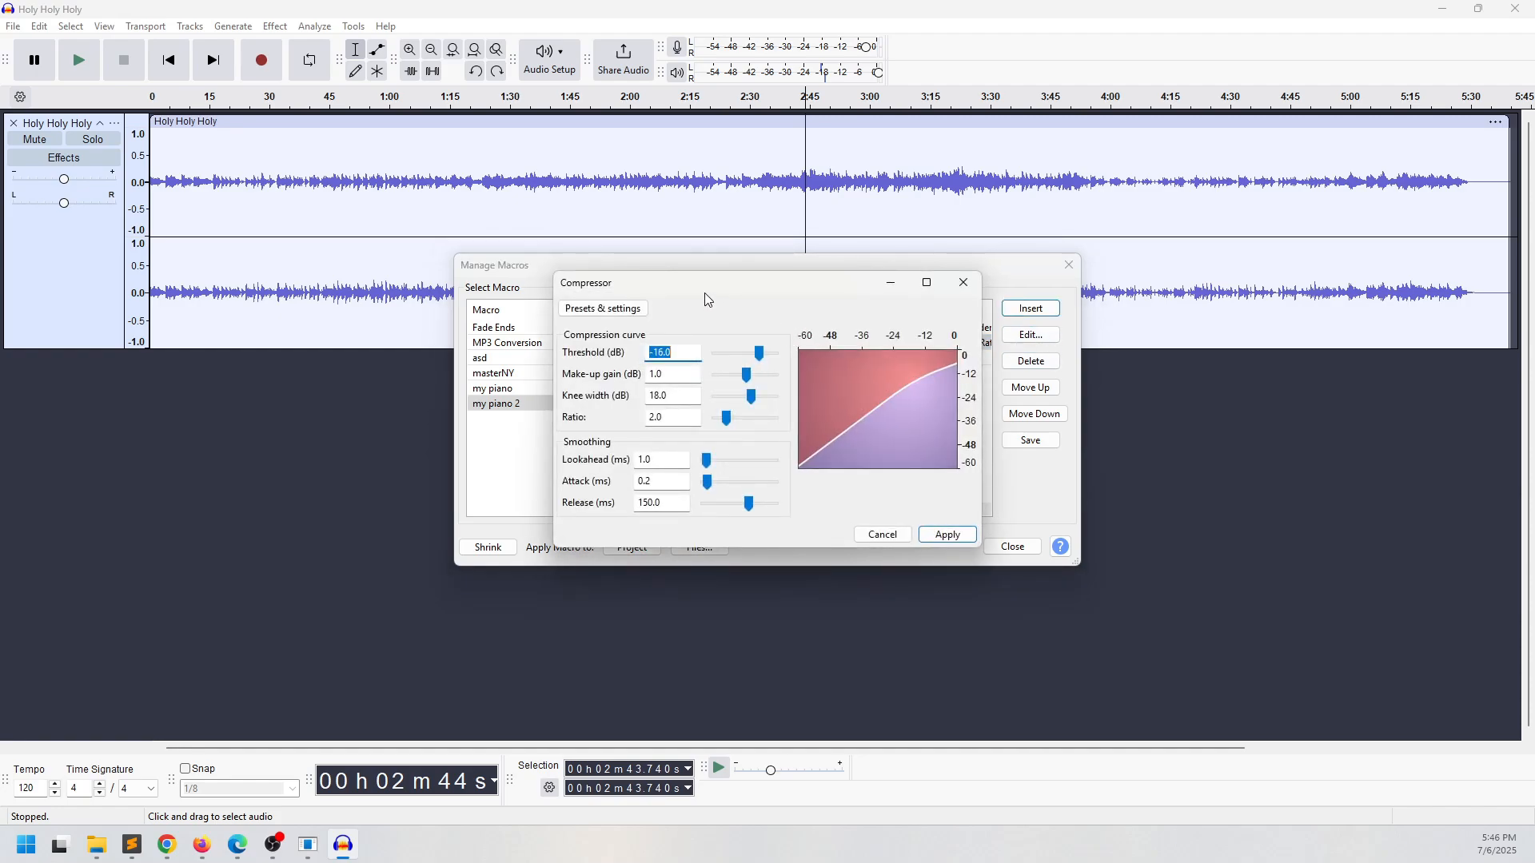
pyautogui.click(743, 323)
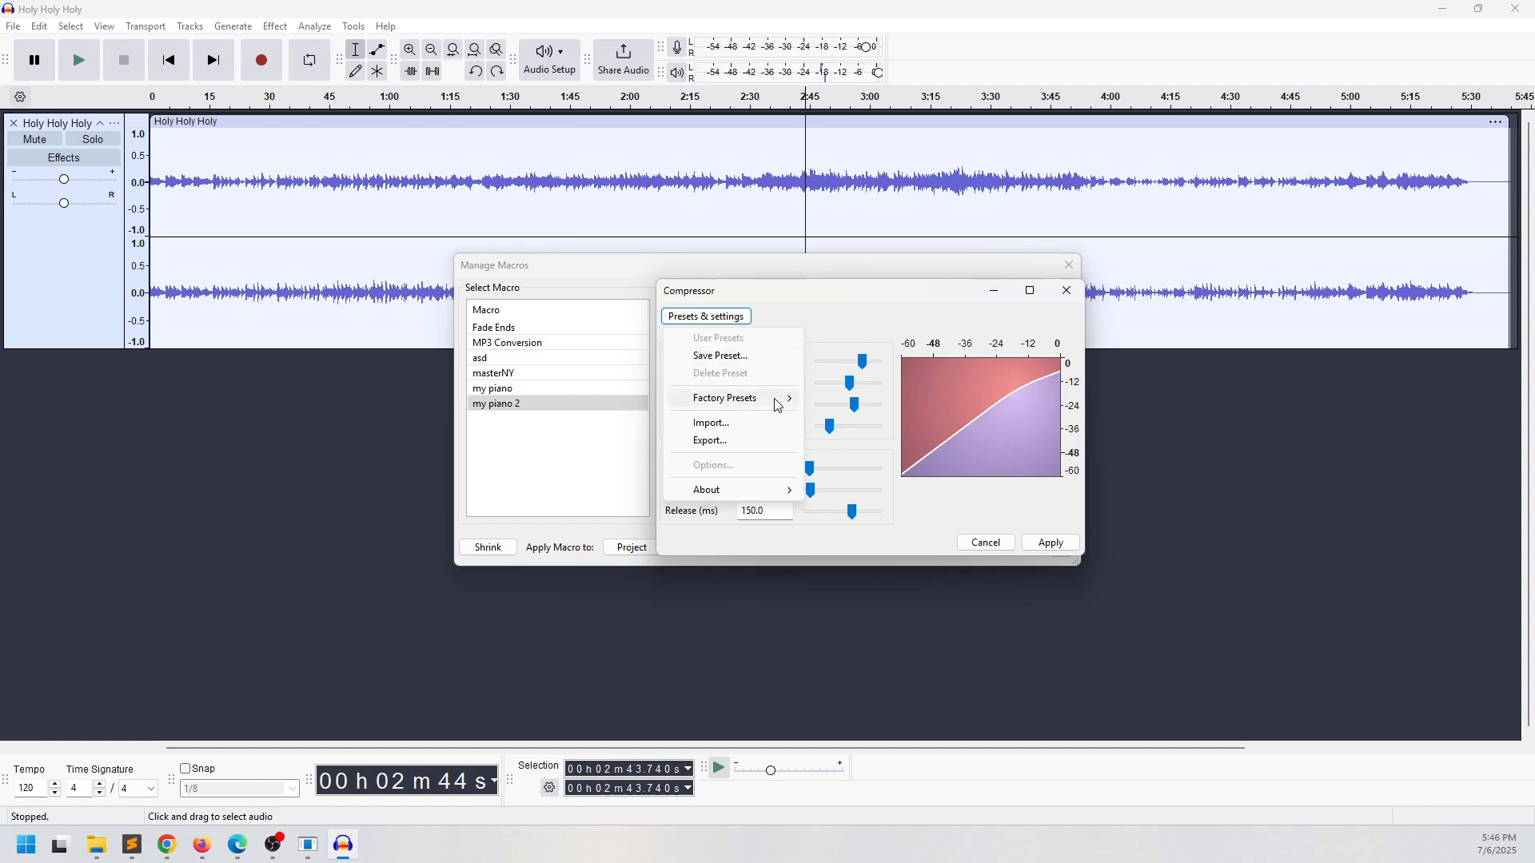
pyautogui.moveTo(775, 405)
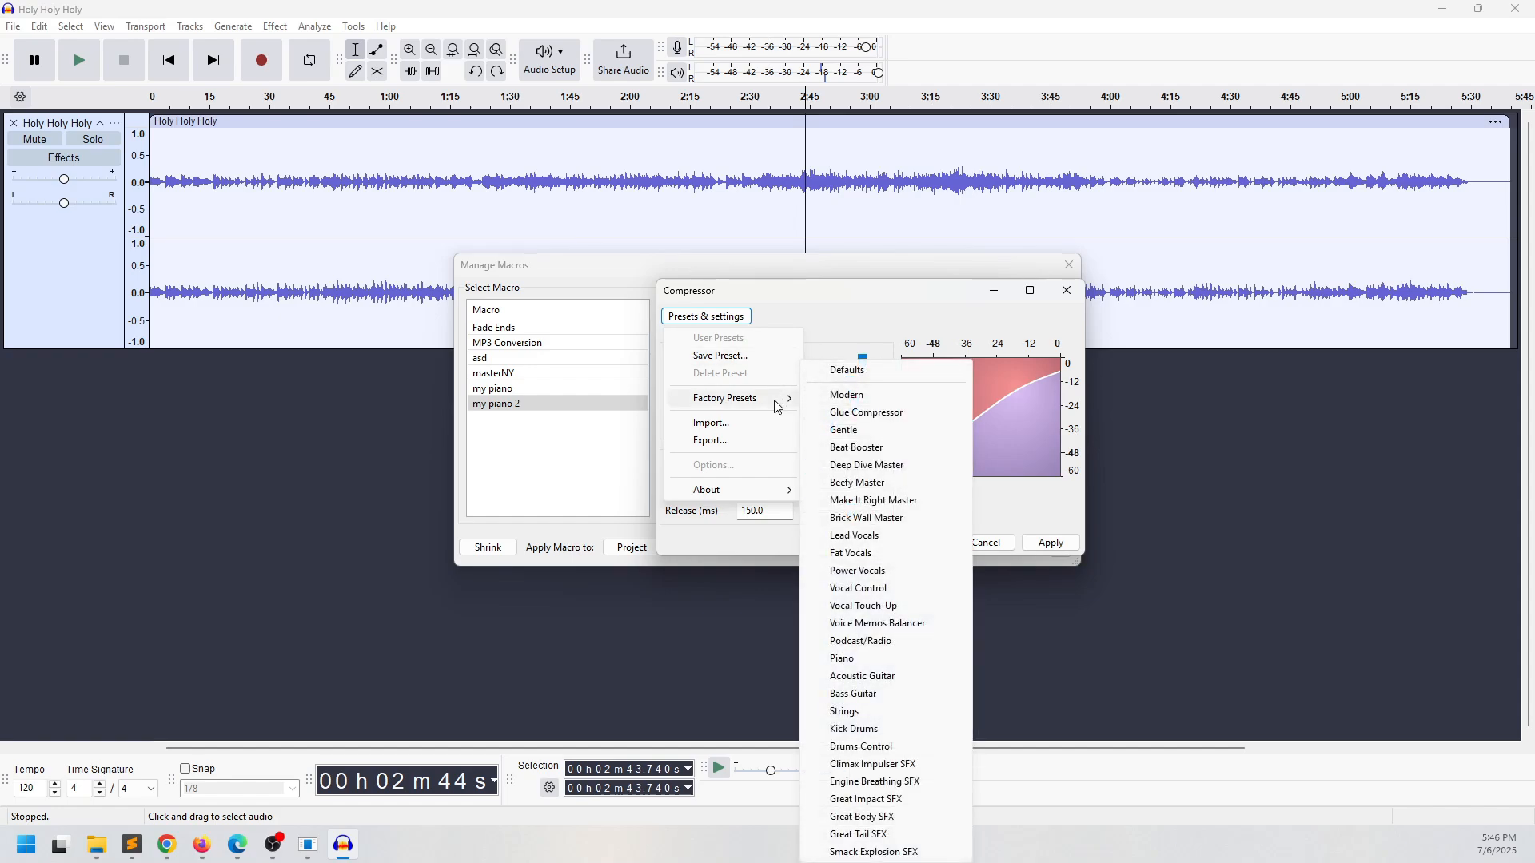
pyautogui.click(897, 657)
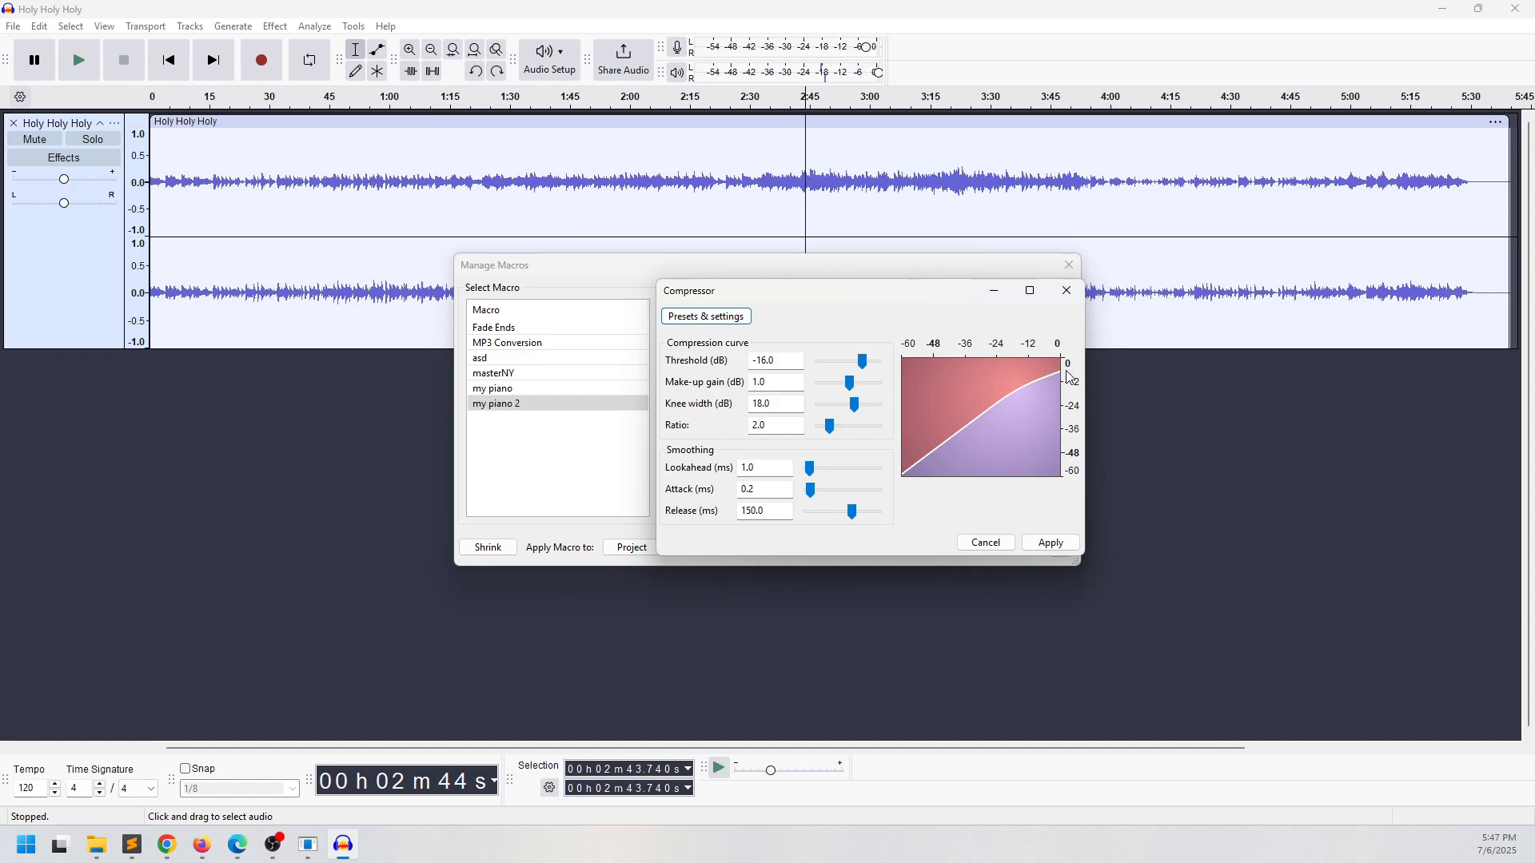
pyautogui.click(707, 317)
pyautogui.moveTo(732, 398)
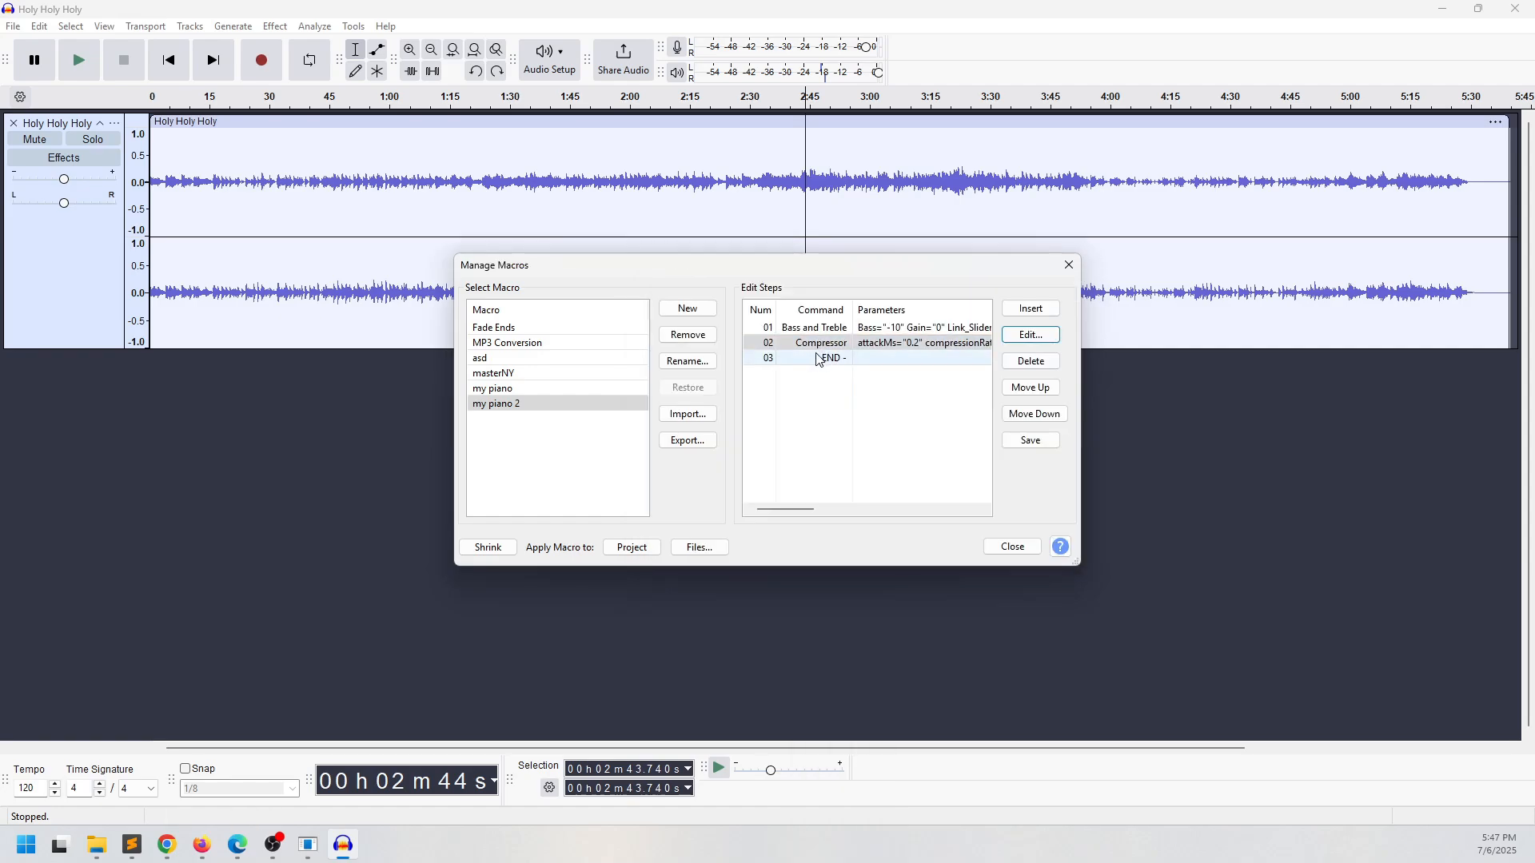
# Add a Normalize command after Compressor, with only peak amplitude normalization enabled at 0.0 dB
pyautogui.click(820, 359)
pyautogui.doubleClick(819, 359)
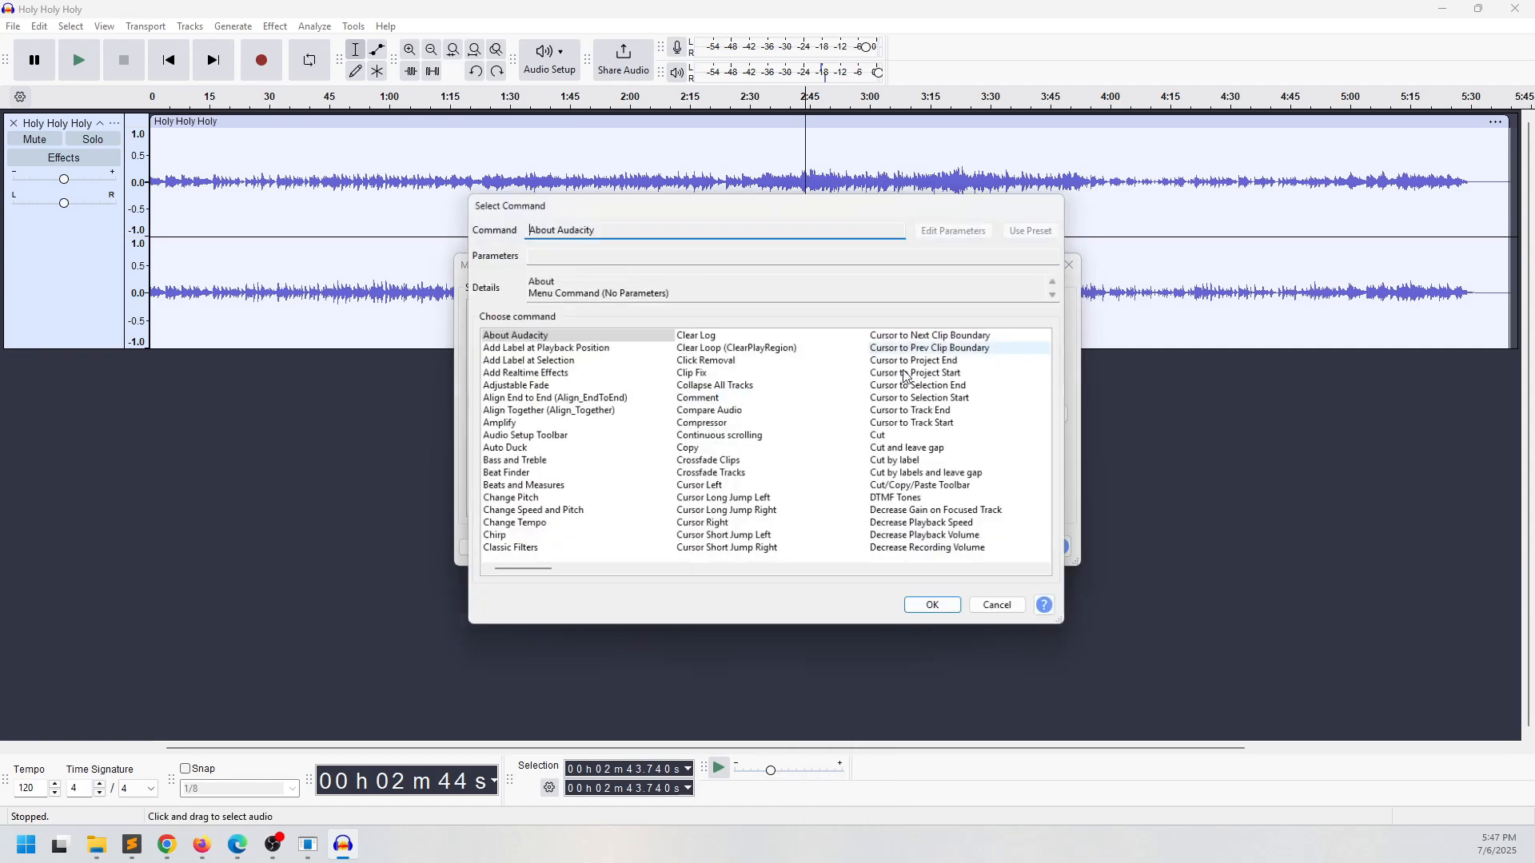
pyautogui.hscroll(5, 784, 448)
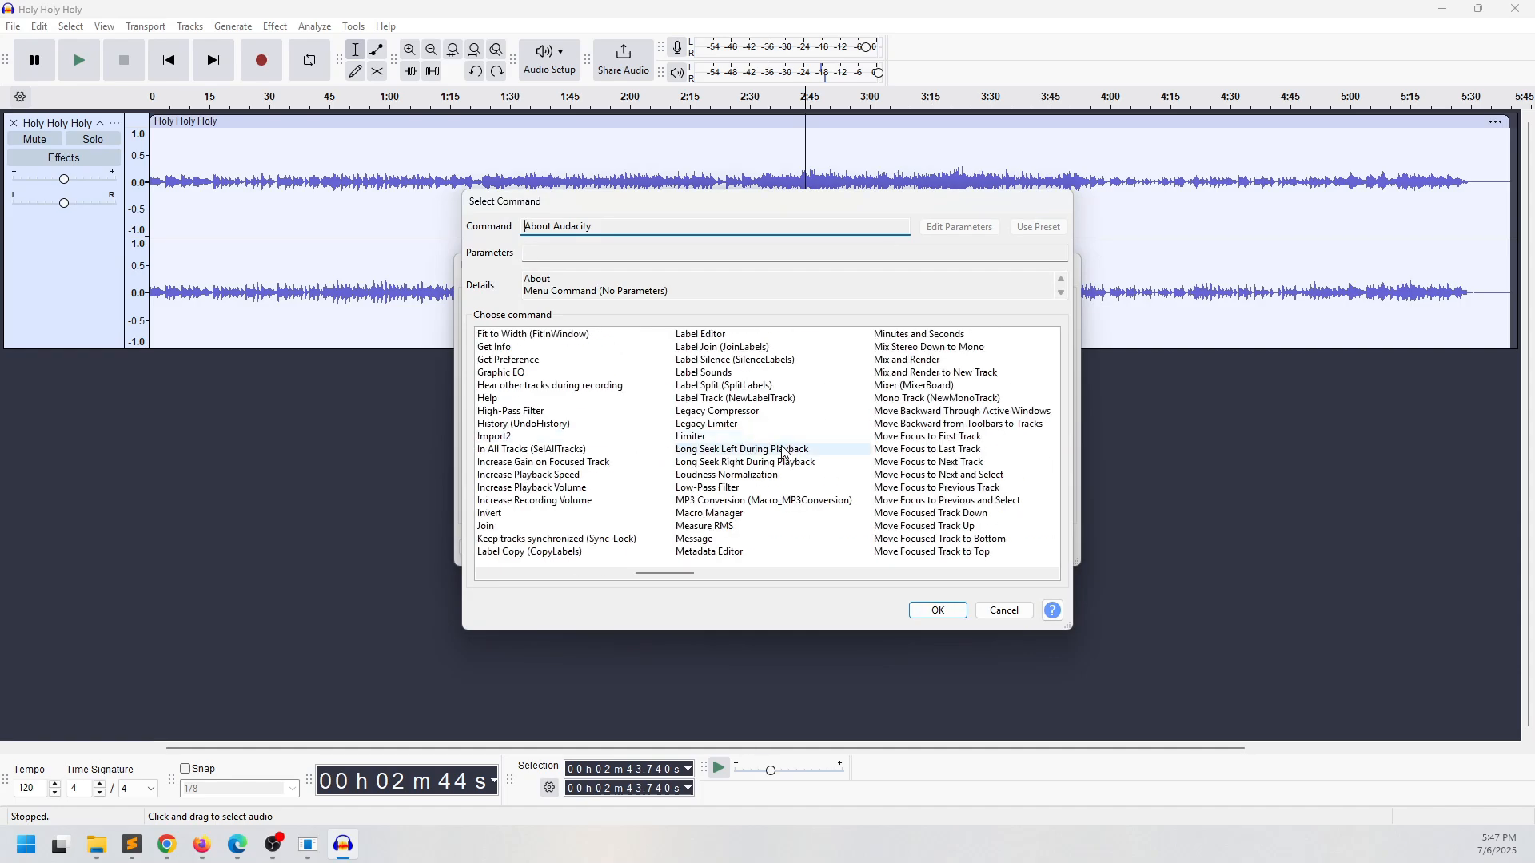
pyautogui.hscroll(5, 783, 450)
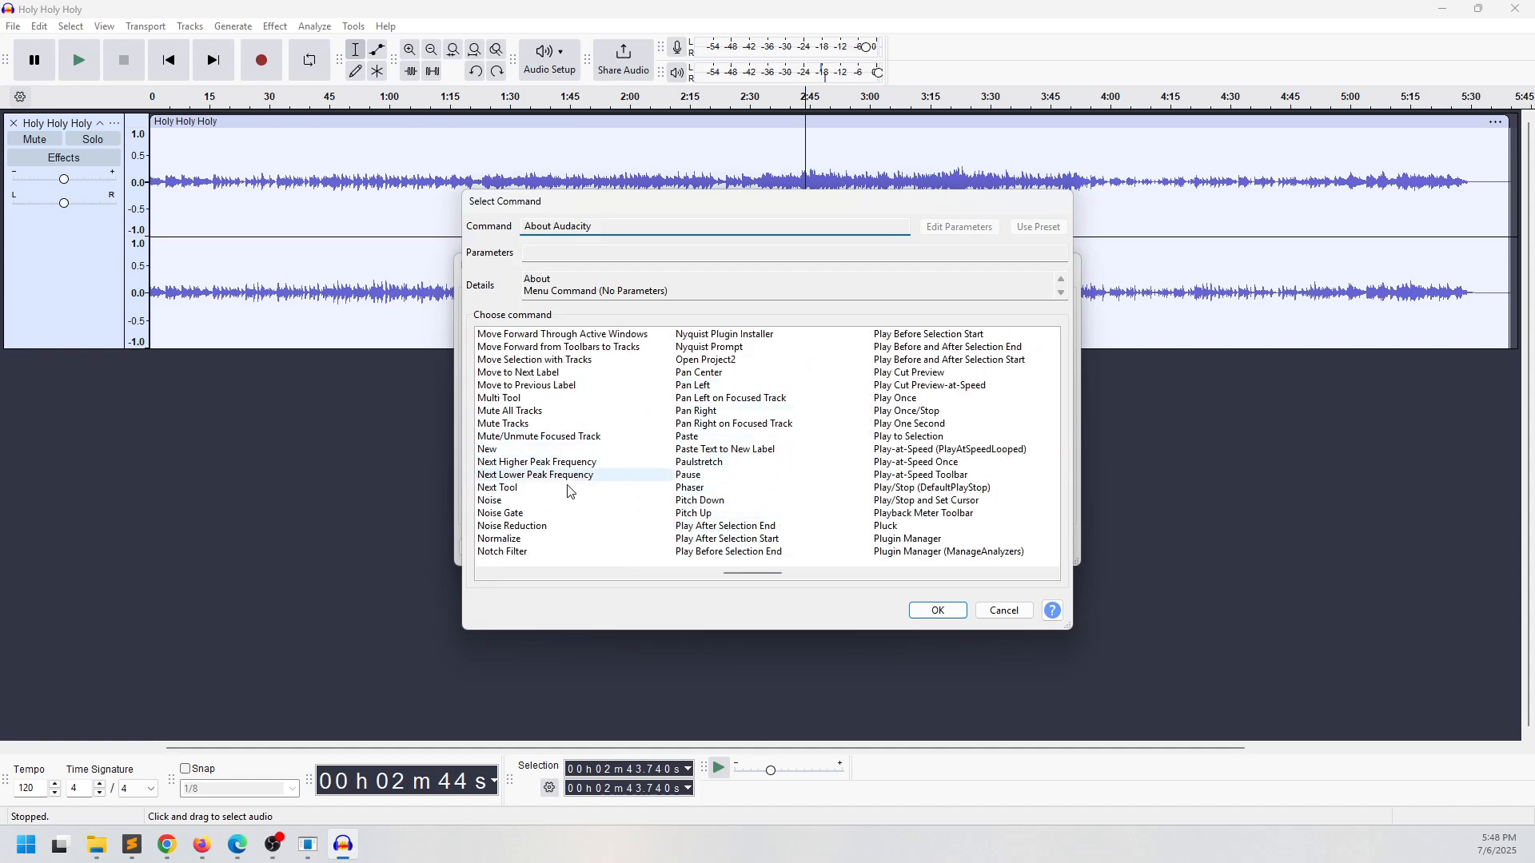
pyautogui.click(560, 539)
pyautogui.click(938, 610)
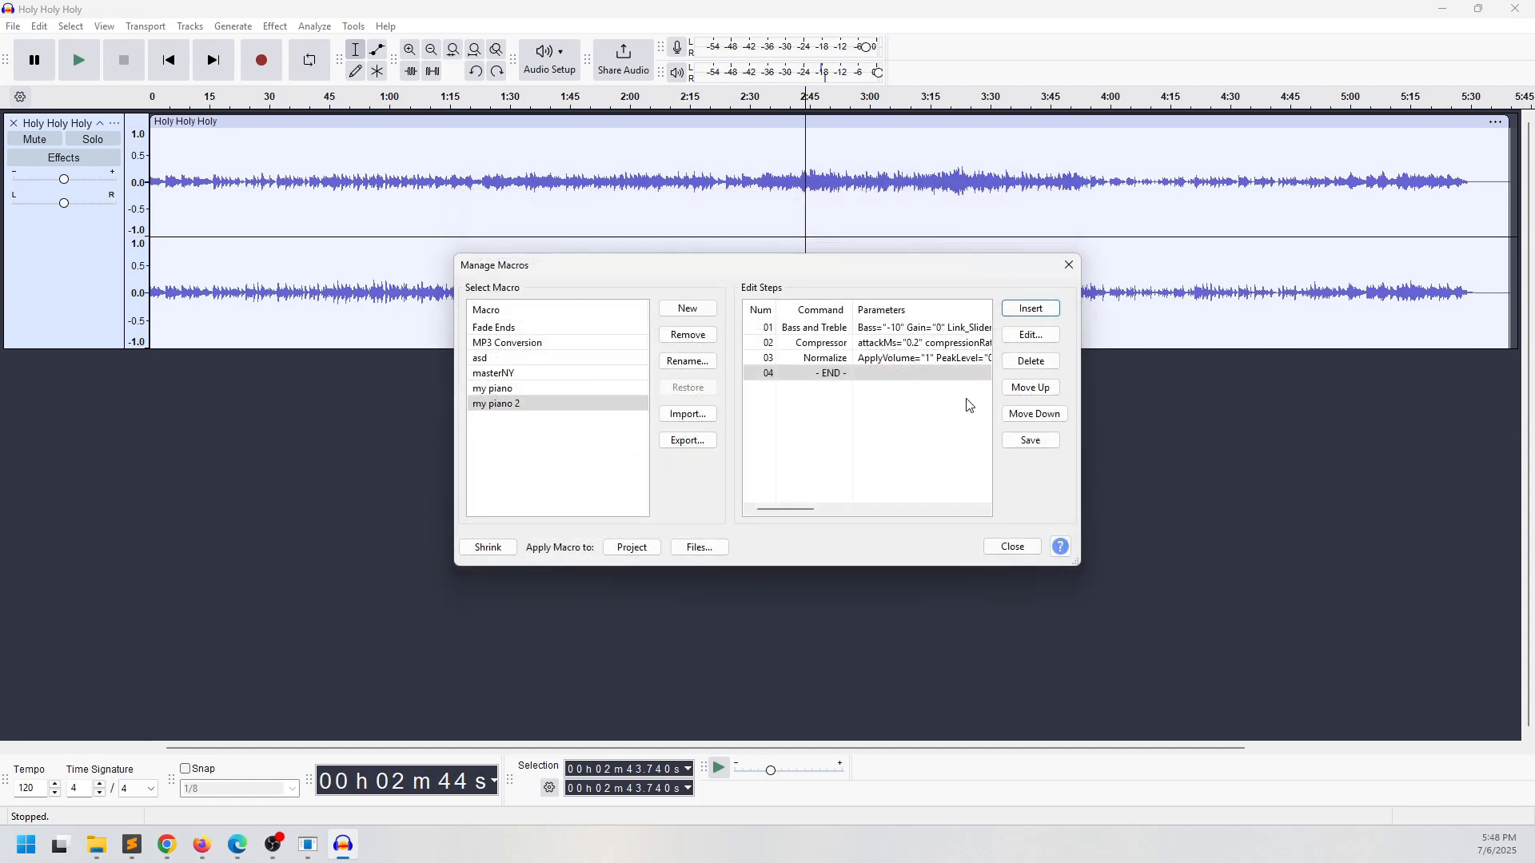
pyautogui.click(895, 358)
pyautogui.click(1031, 334)
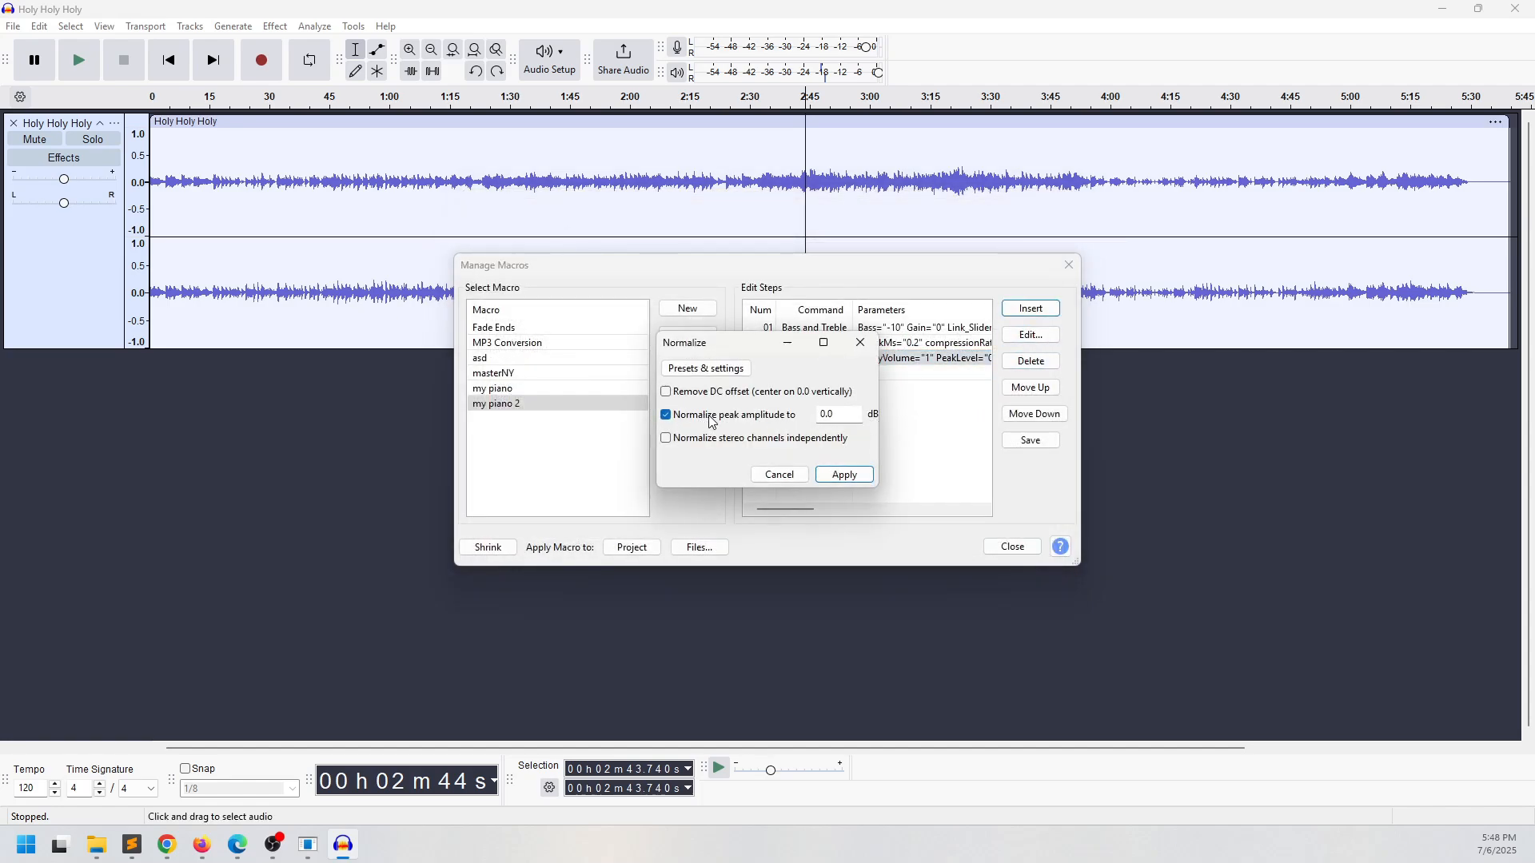
pyautogui.moveTo(846, 416); pyautogui.dragTo(767, 415)
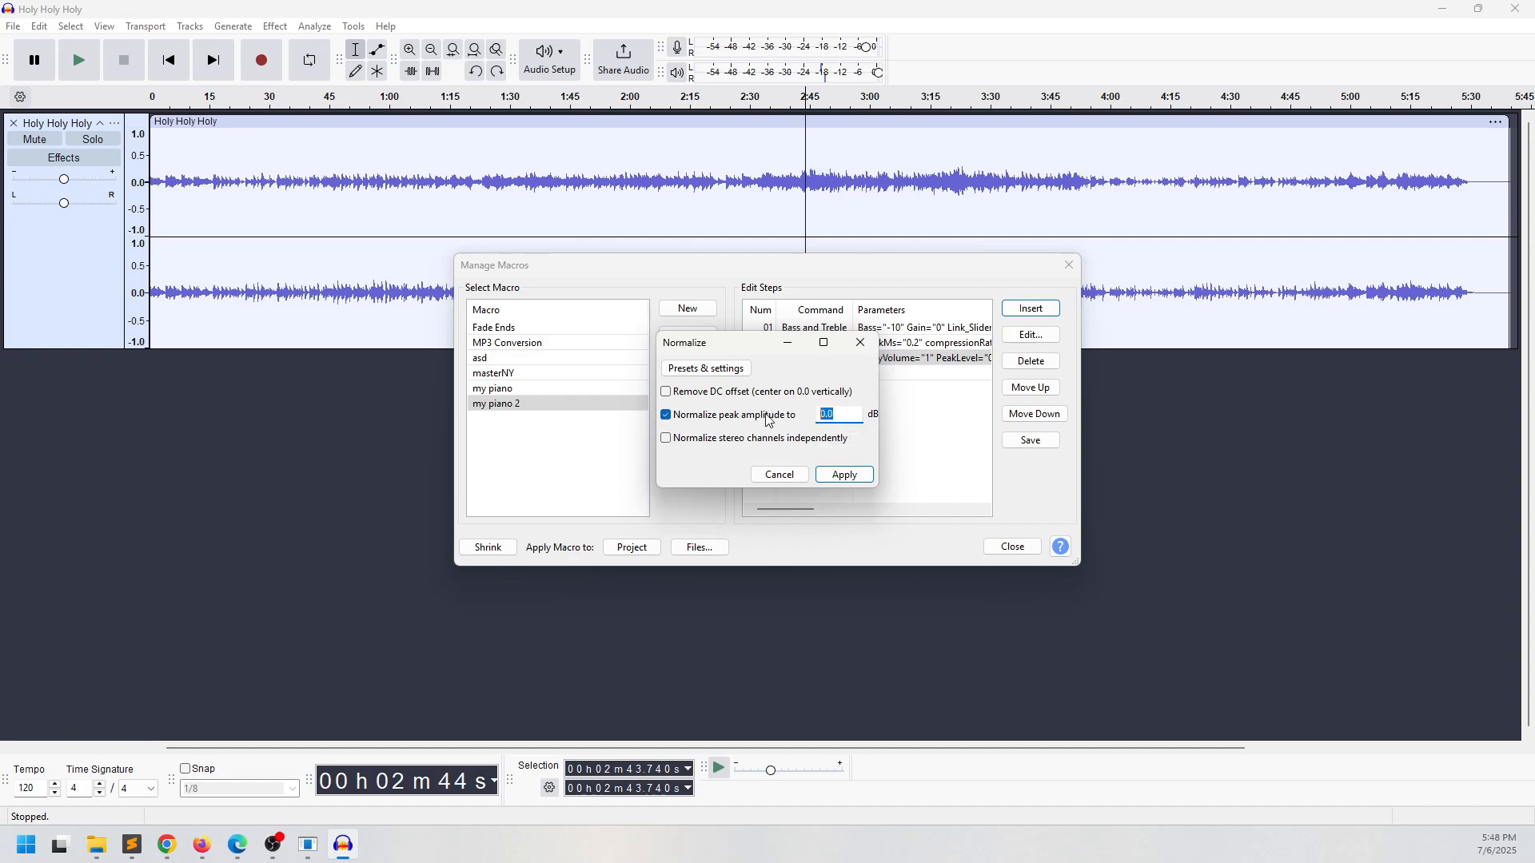
pyautogui.click(844, 475)
# Insert an Export as FLAC command after Normalize and save the "my piano 2" macro
pyautogui.click(848, 374)
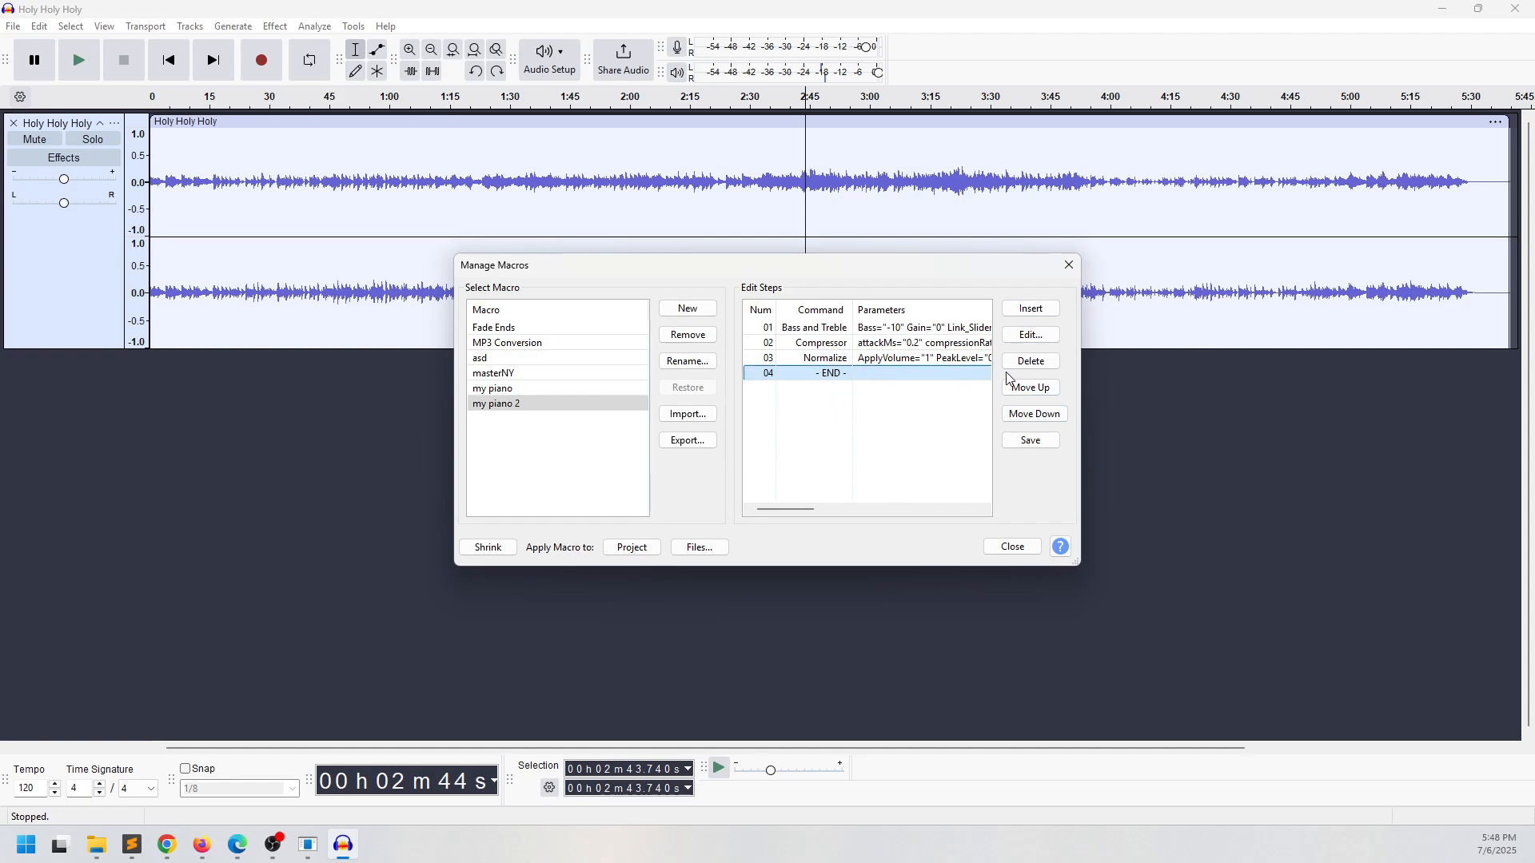
pyautogui.click(1048, 311)
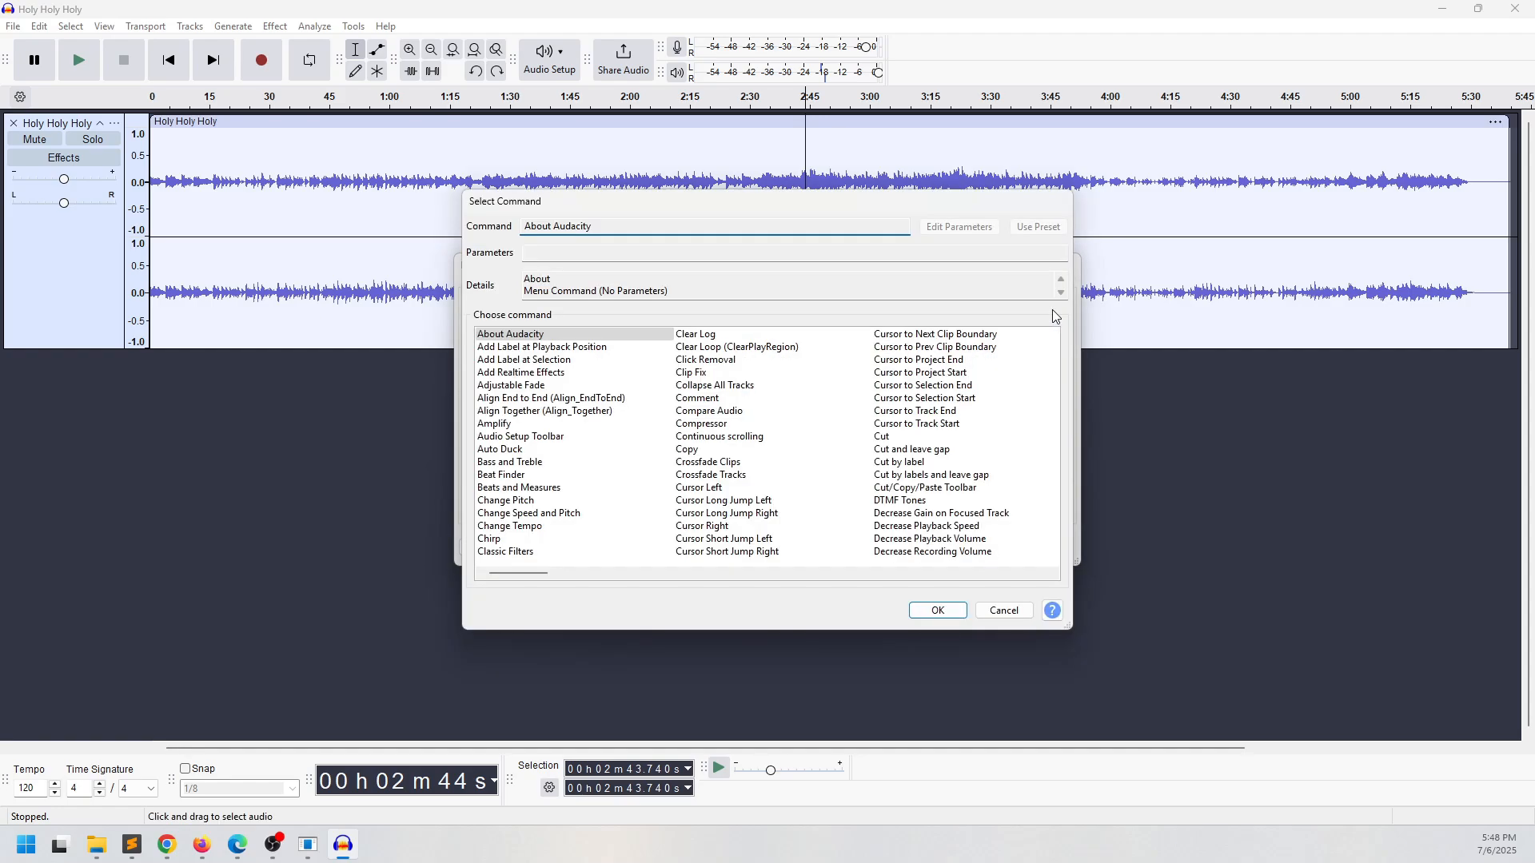
pyautogui.scroll(-3, 929, 392)
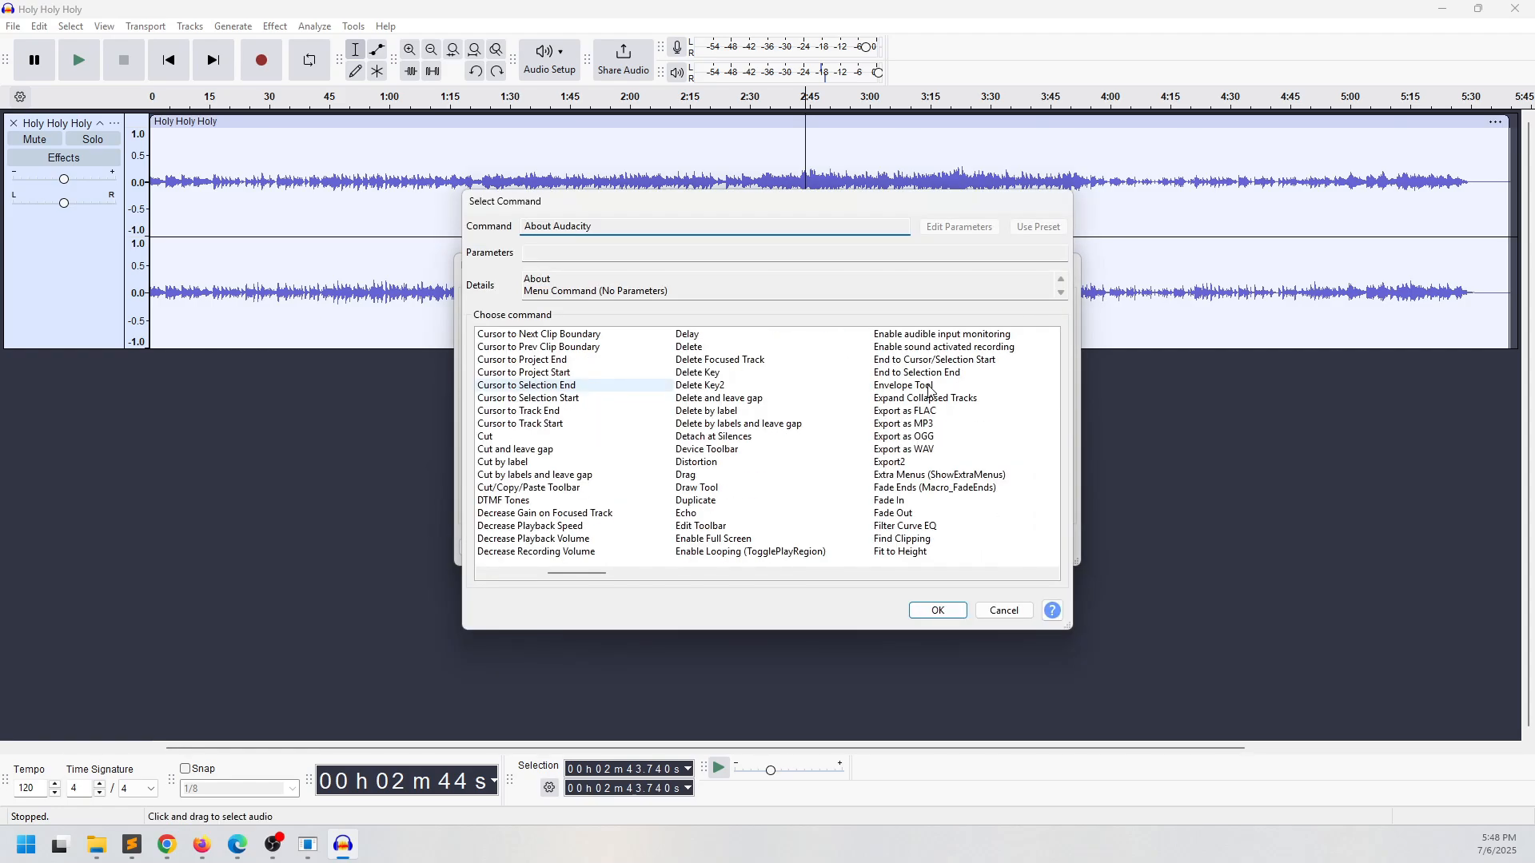
pyautogui.click(938, 410)
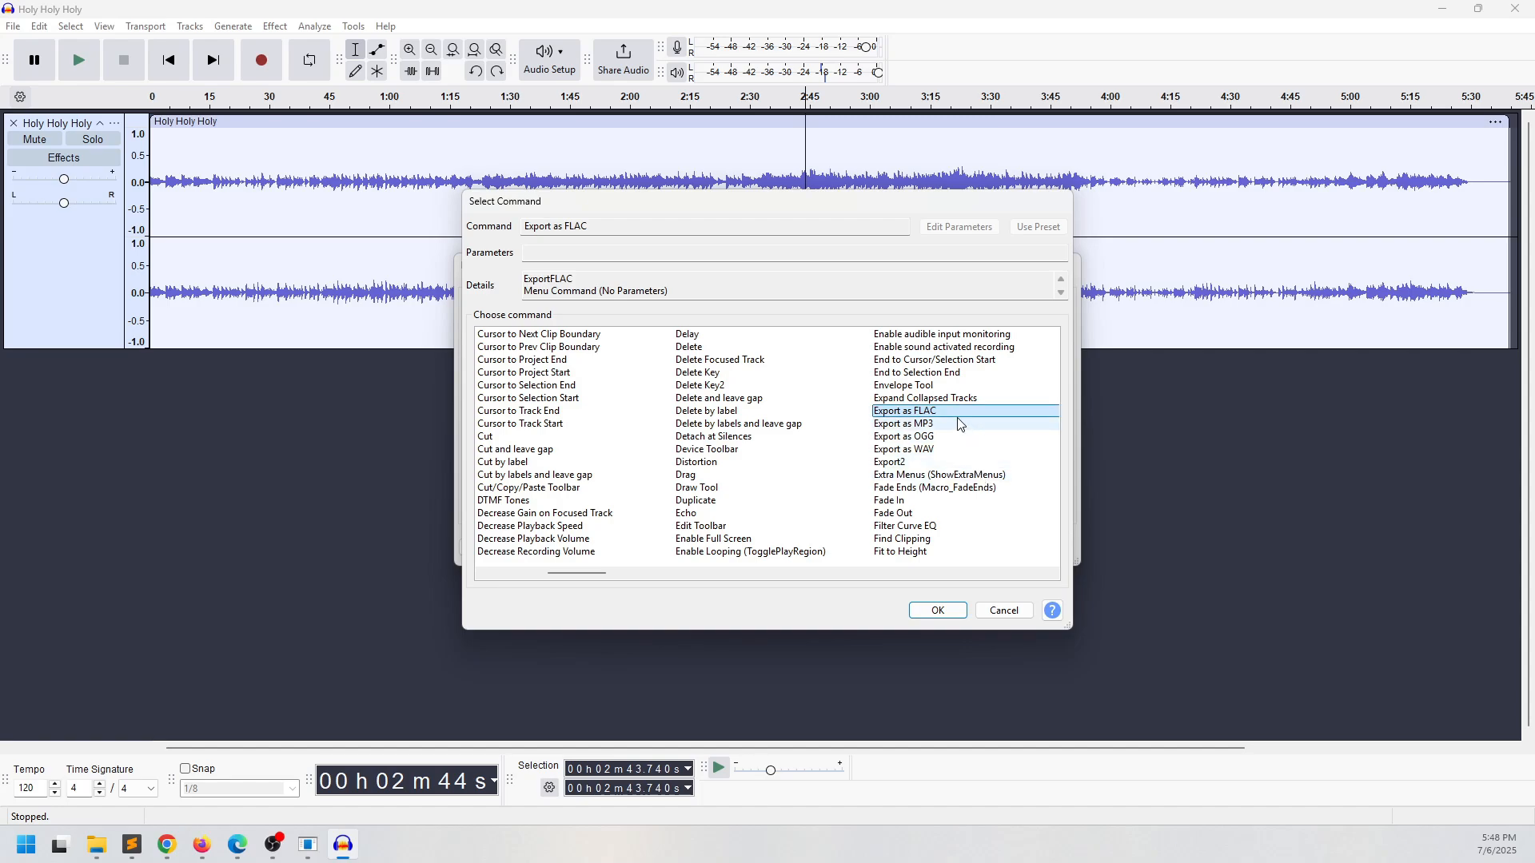
pyautogui.click(950, 617)
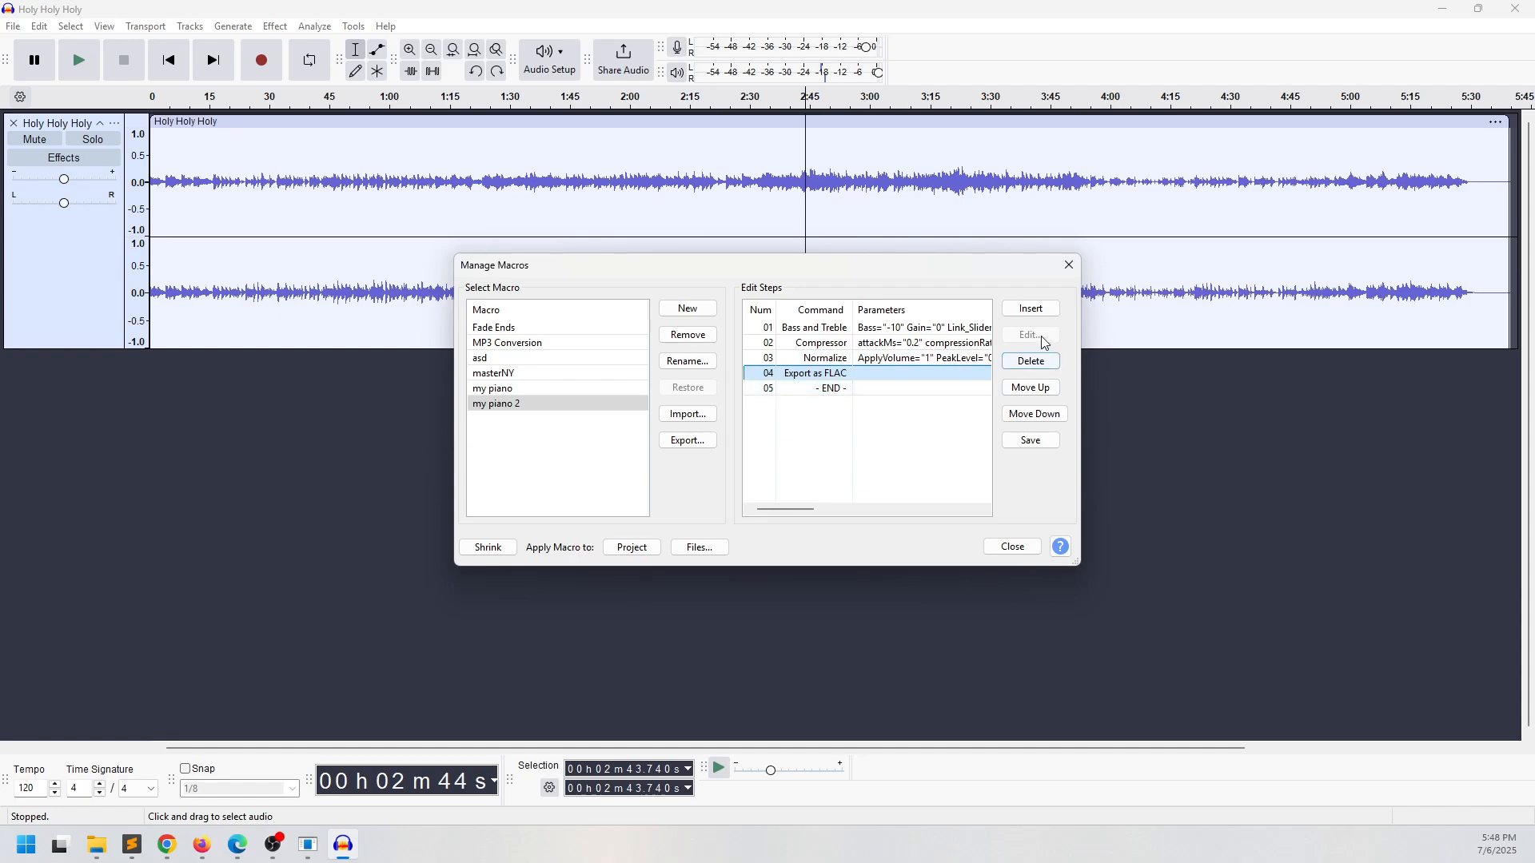
pyautogui.click(899, 391)
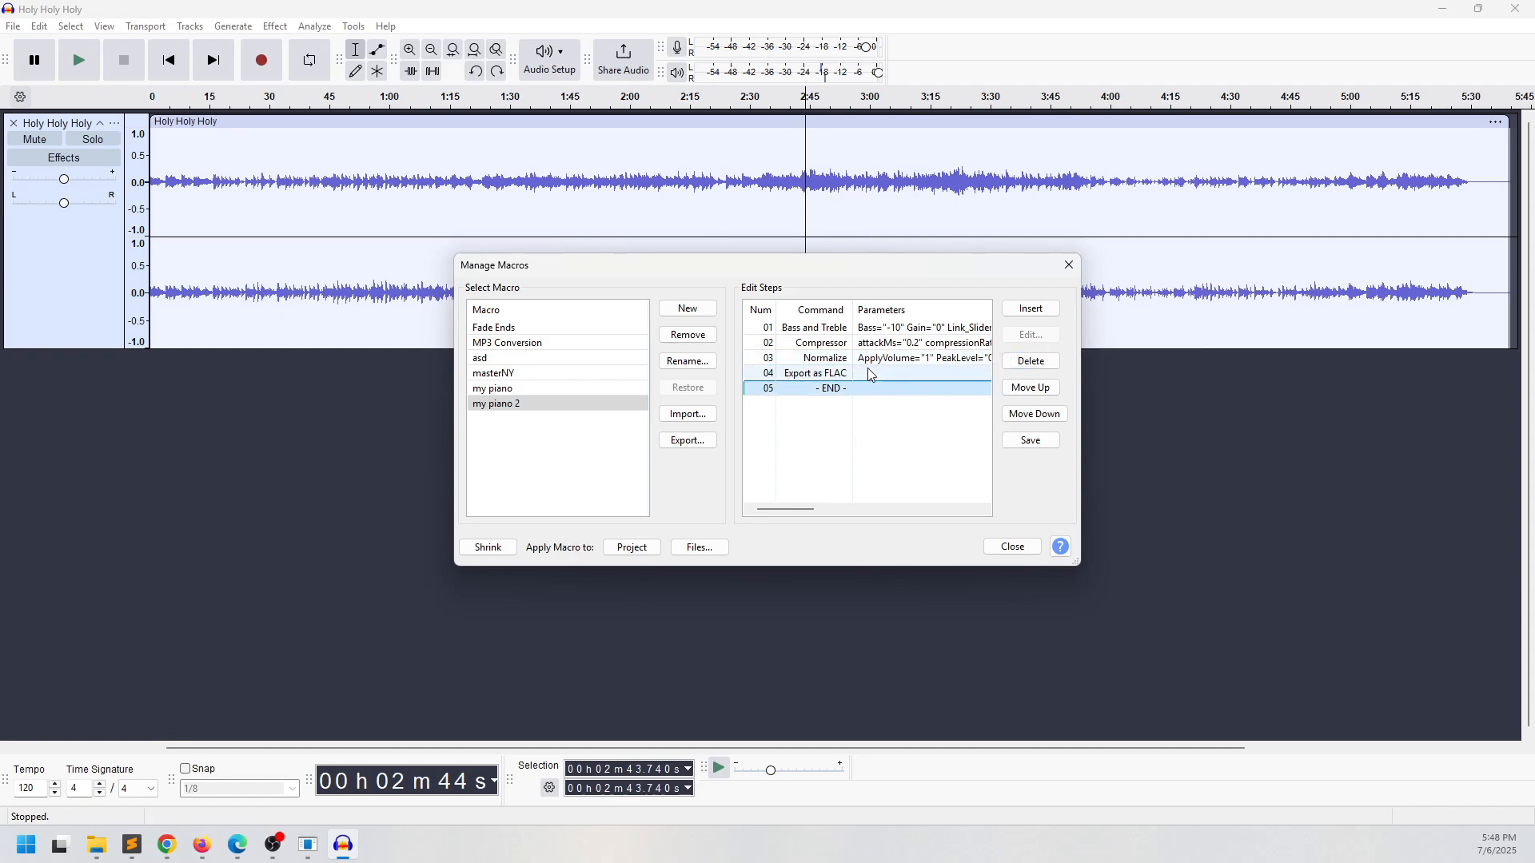
pyautogui.click(1035, 443)
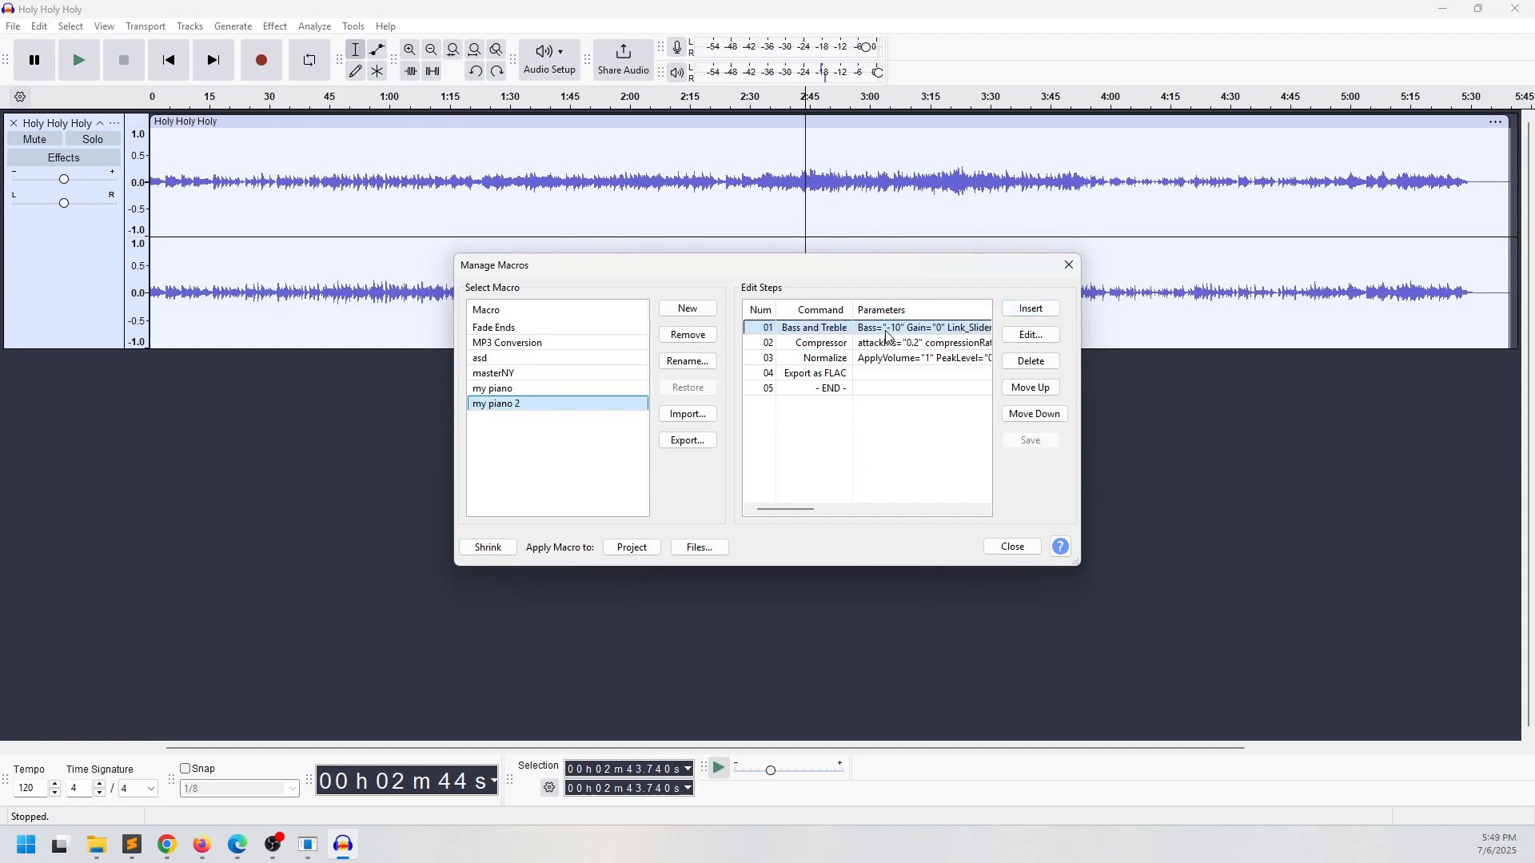
# Insert a Select All command before Bass and Treble as the macro's first step
pyautogui.click(1031, 310)
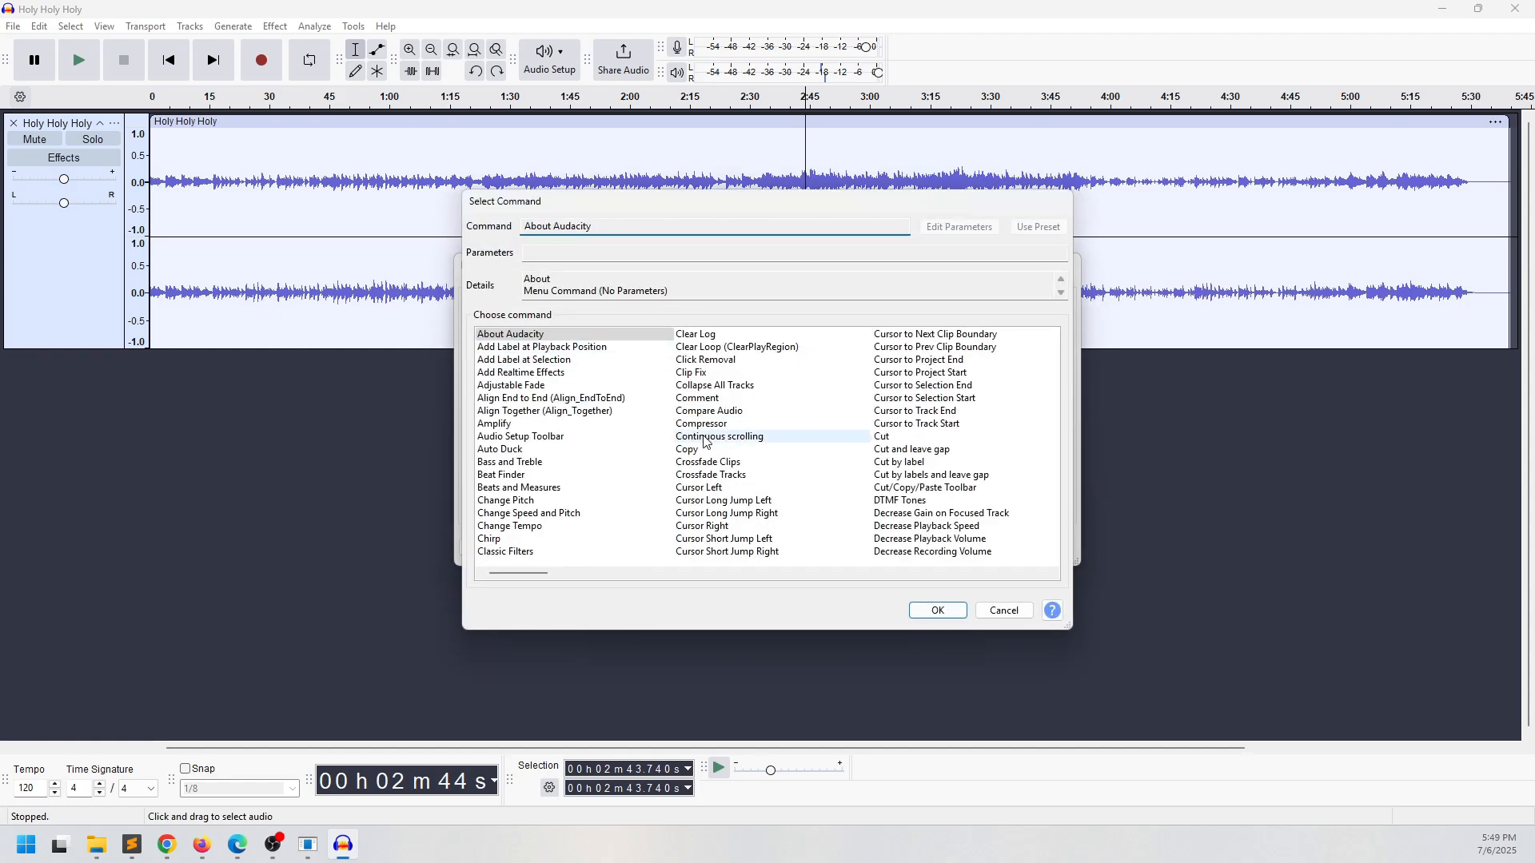
pyautogui.scroll(-5, 832, 465)
pyautogui.click(902, 373)
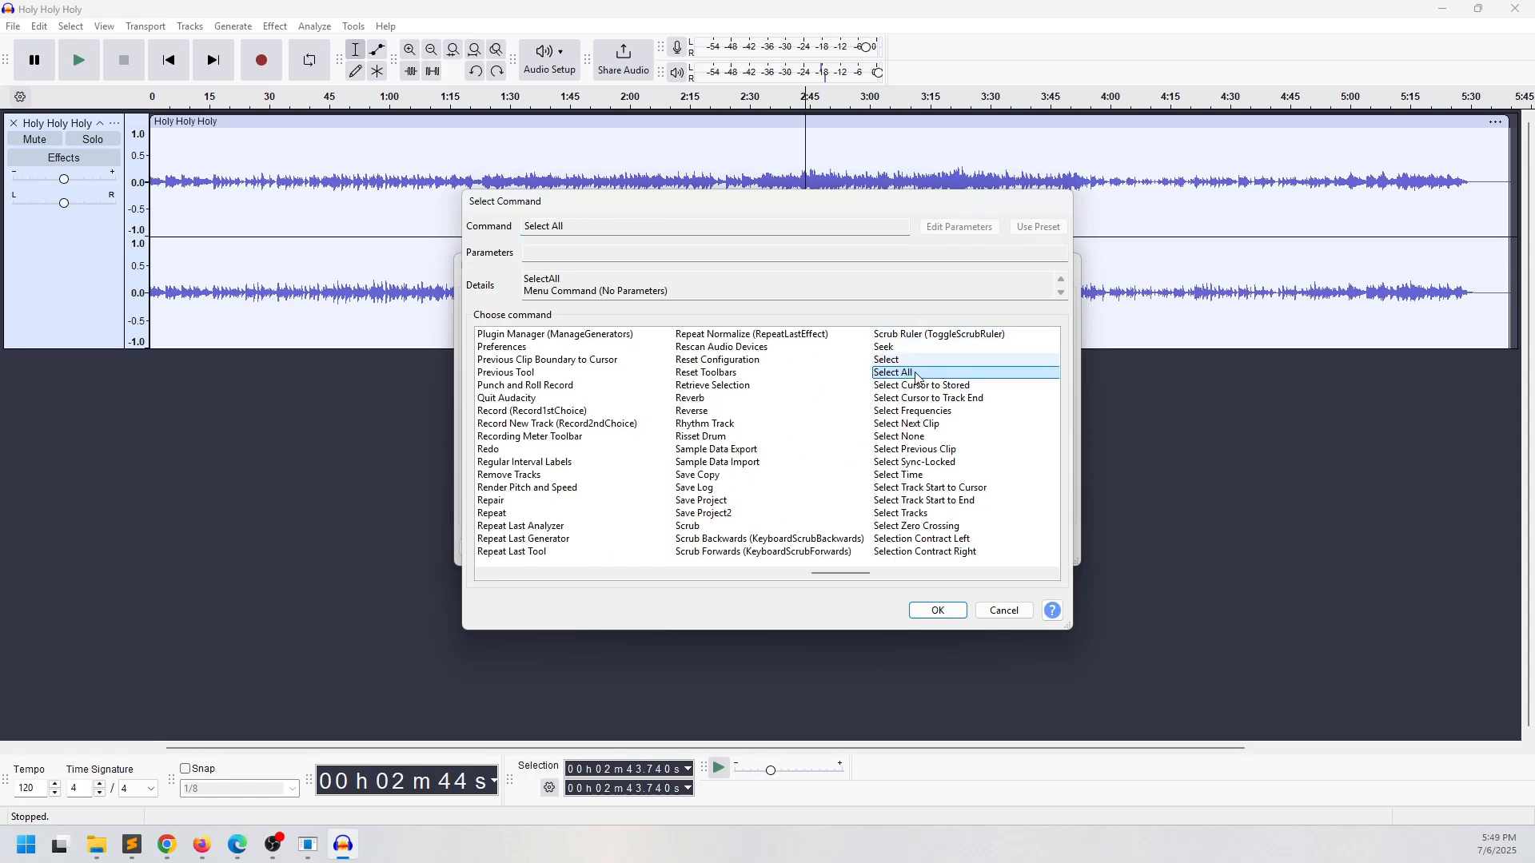
pyautogui.click(941, 611)
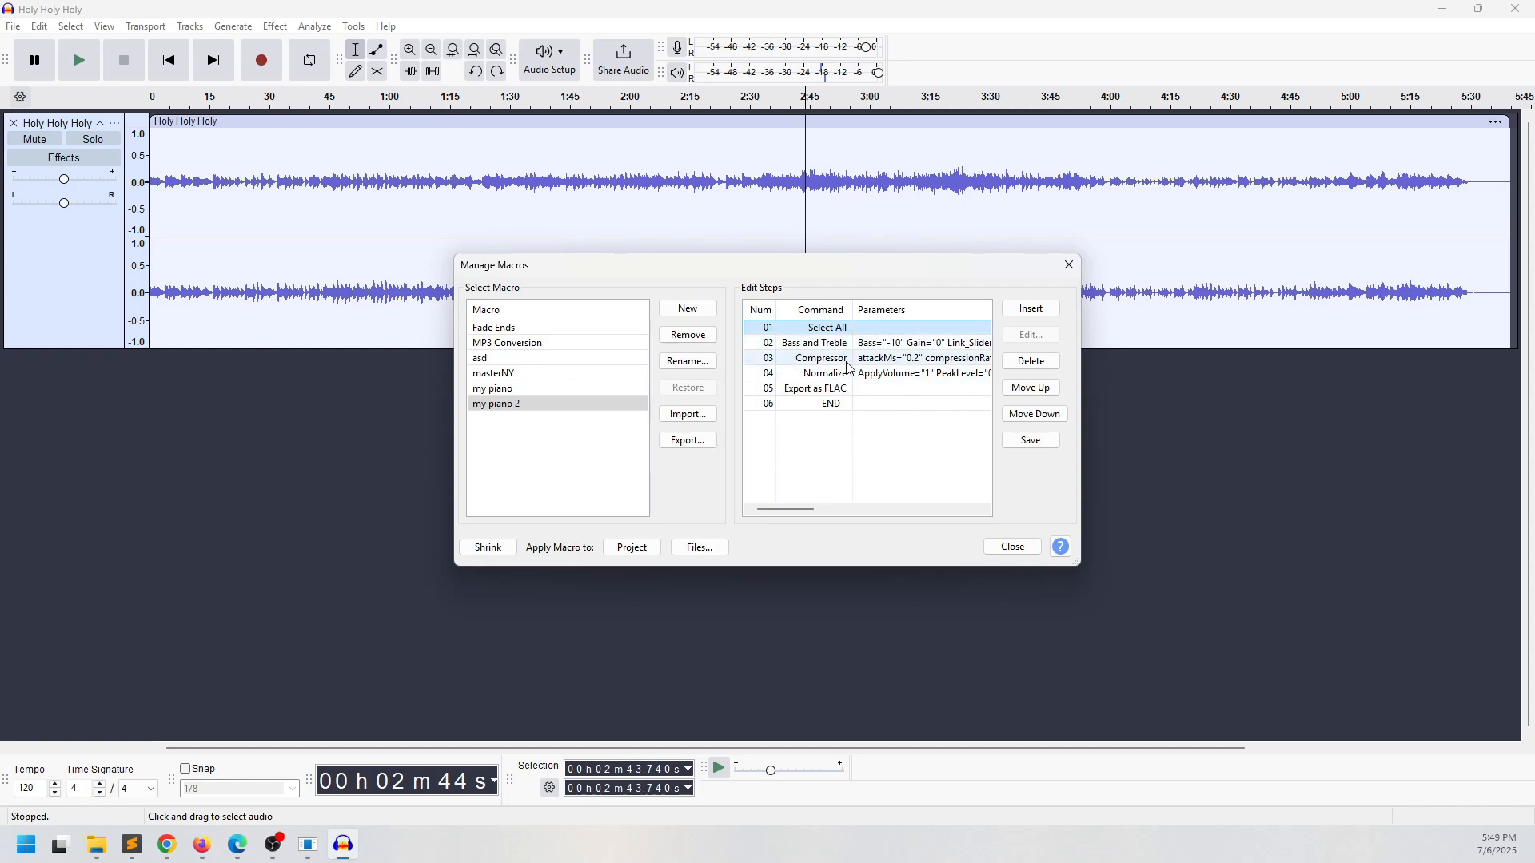
# Save the updated "my piano 2" macro and close the Macro Manager
pyautogui.click(832, 406)
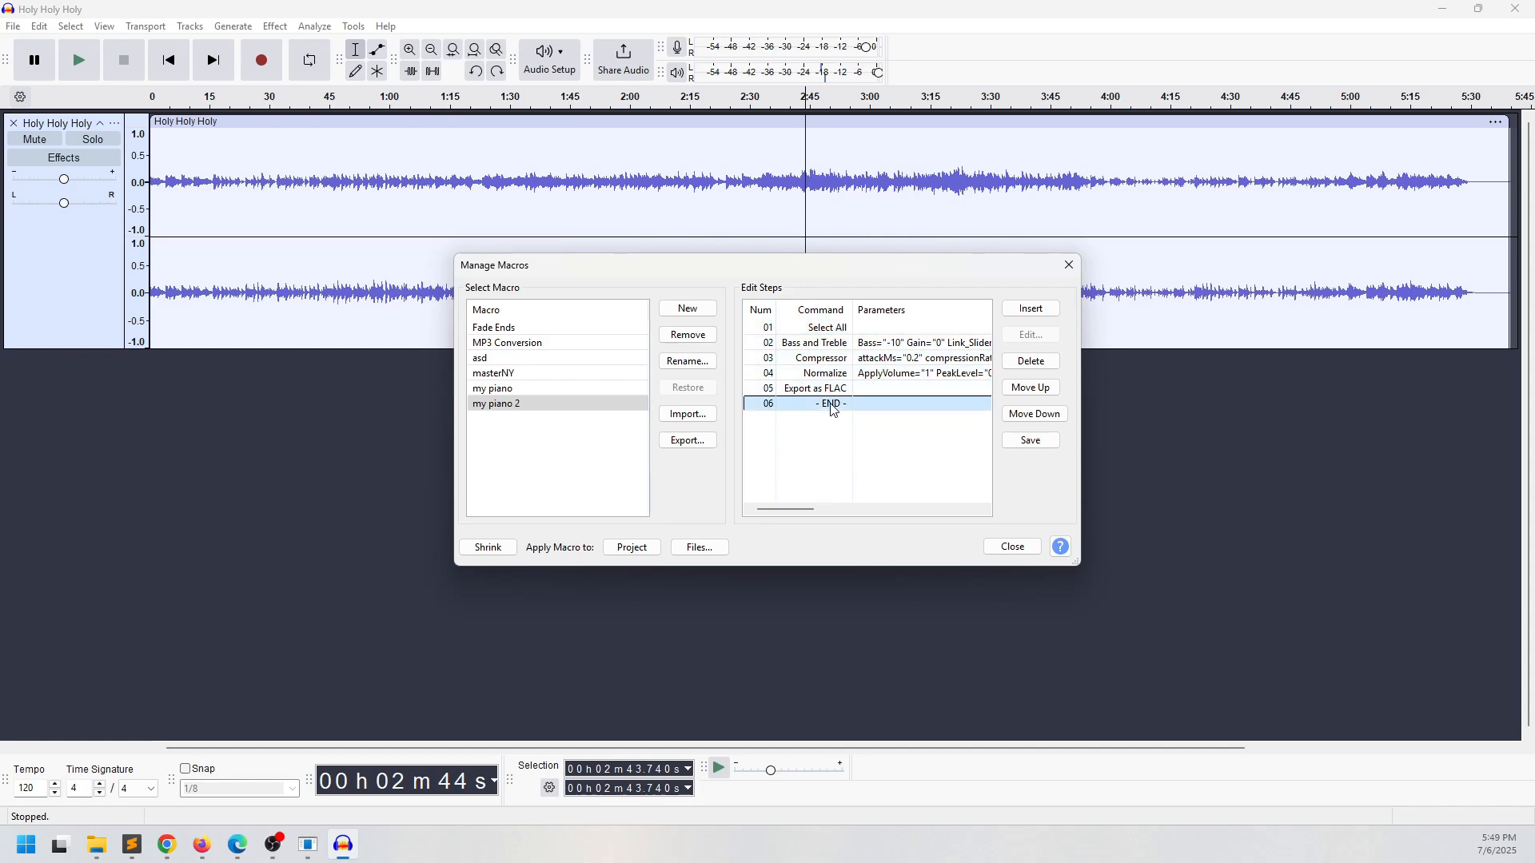
pyautogui.click(1040, 442)
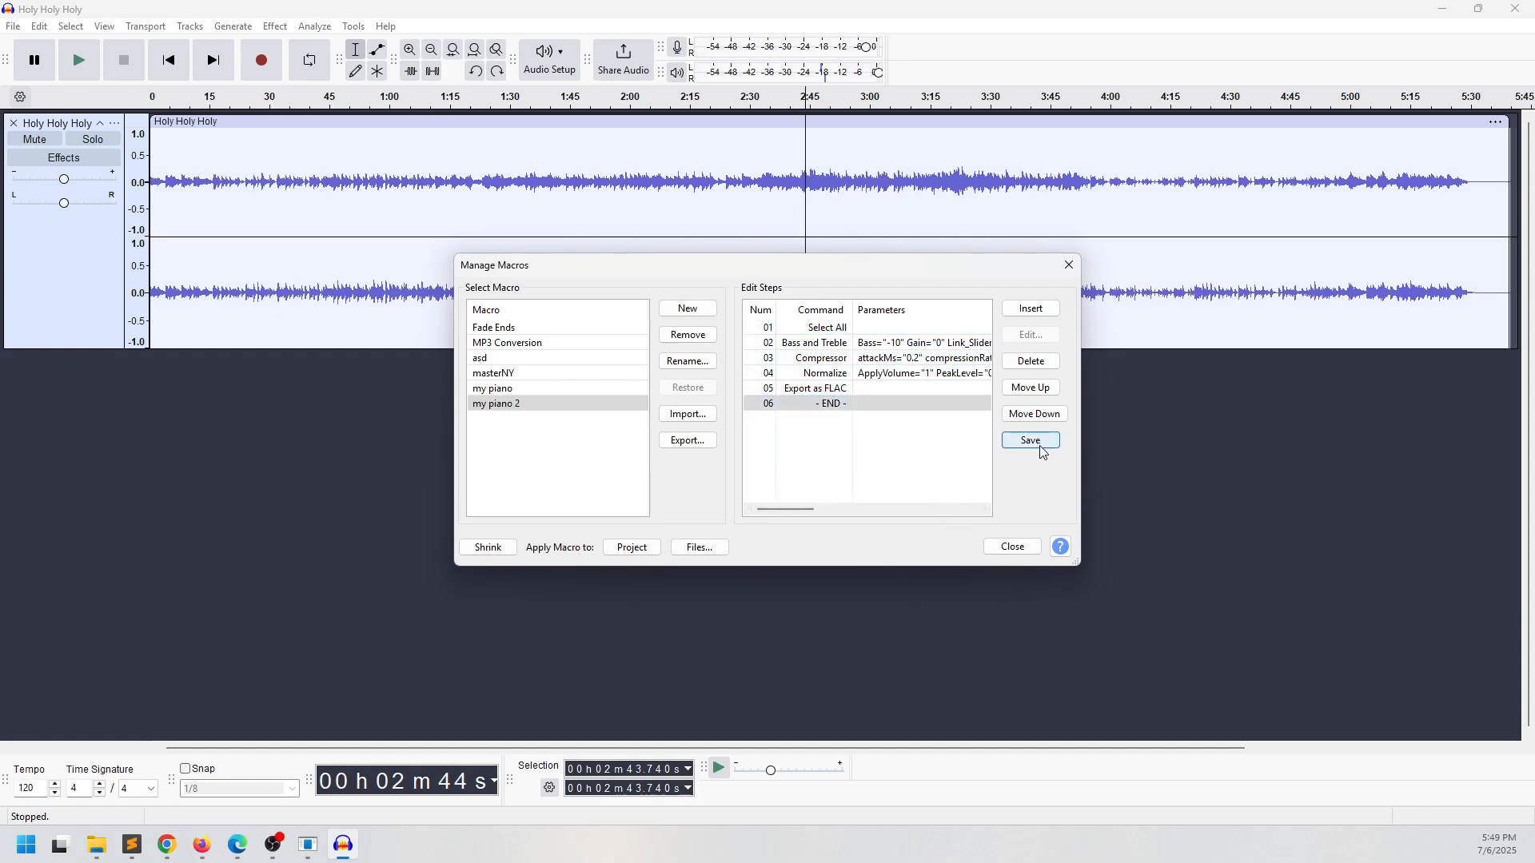
pyautogui.click(1069, 266)
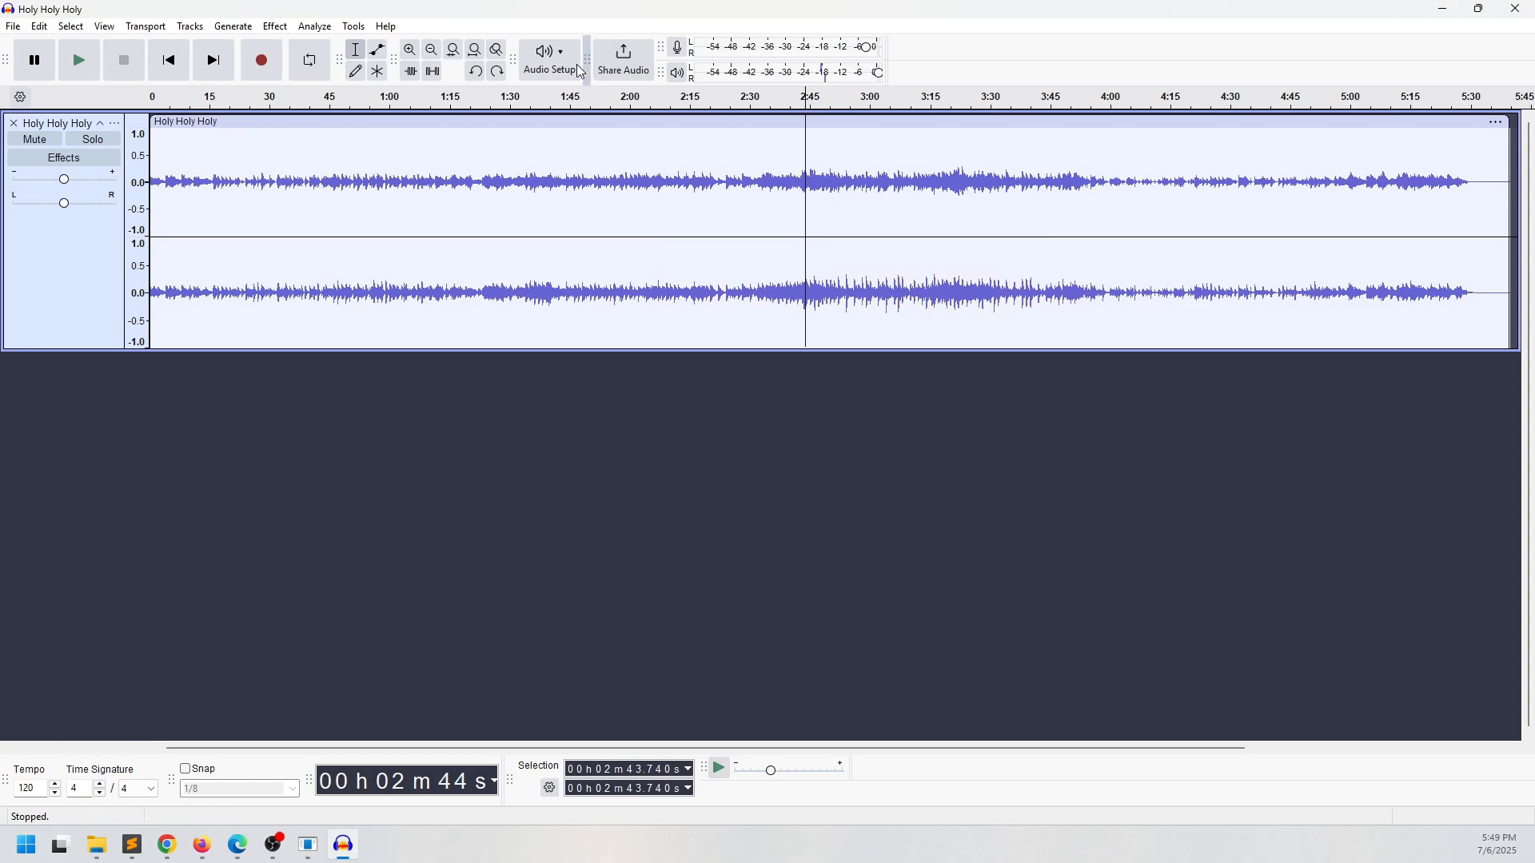
# Apply the "my piano 2" macro to the open Holy Holy Holy project
pyautogui.click(354, 26)
pyautogui.moveTo(432, 89)
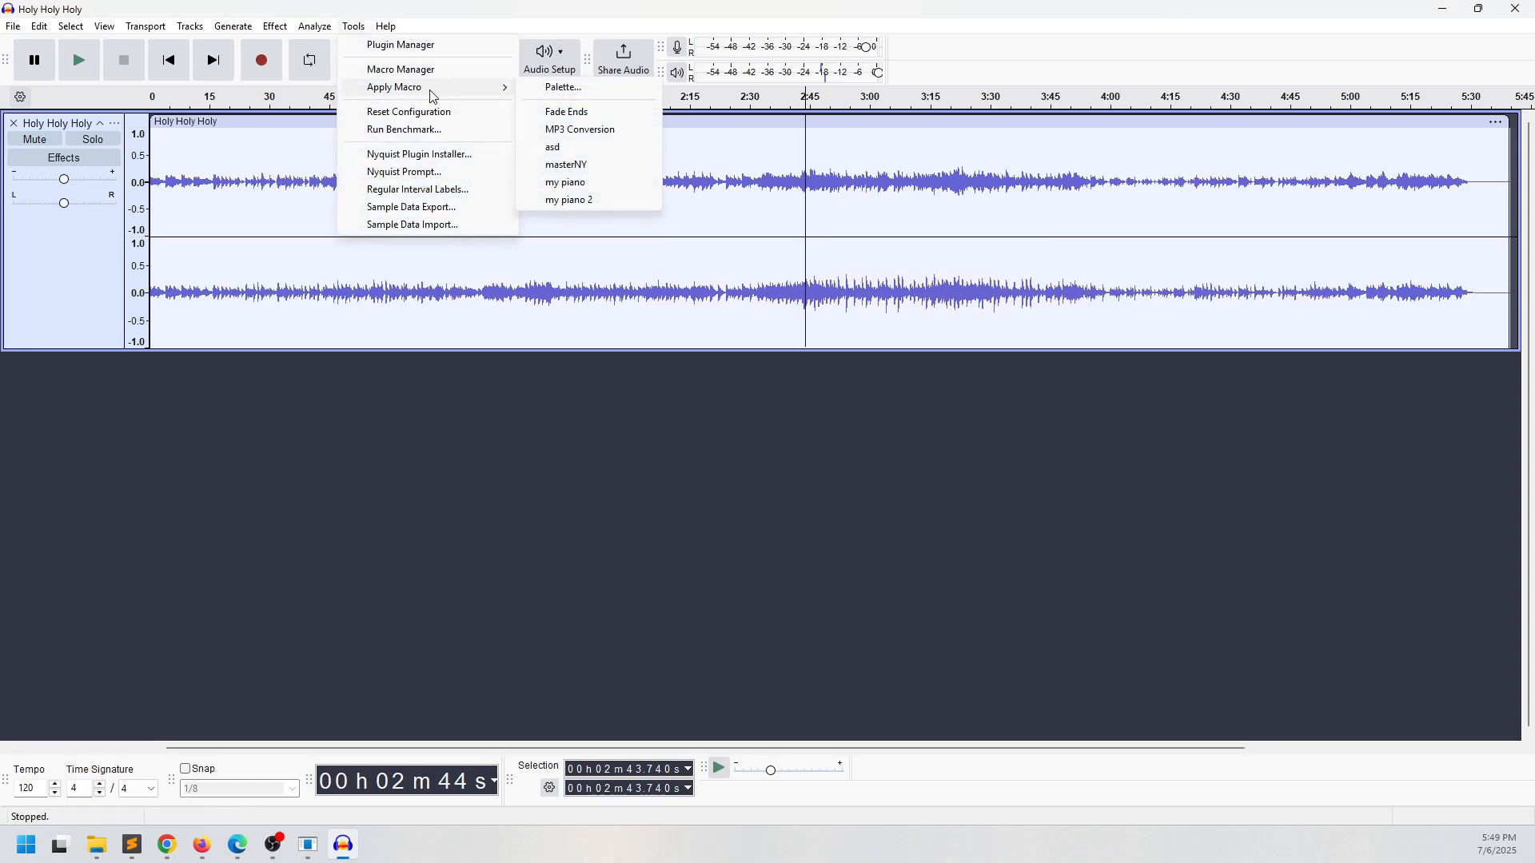
pyautogui.click(605, 202)
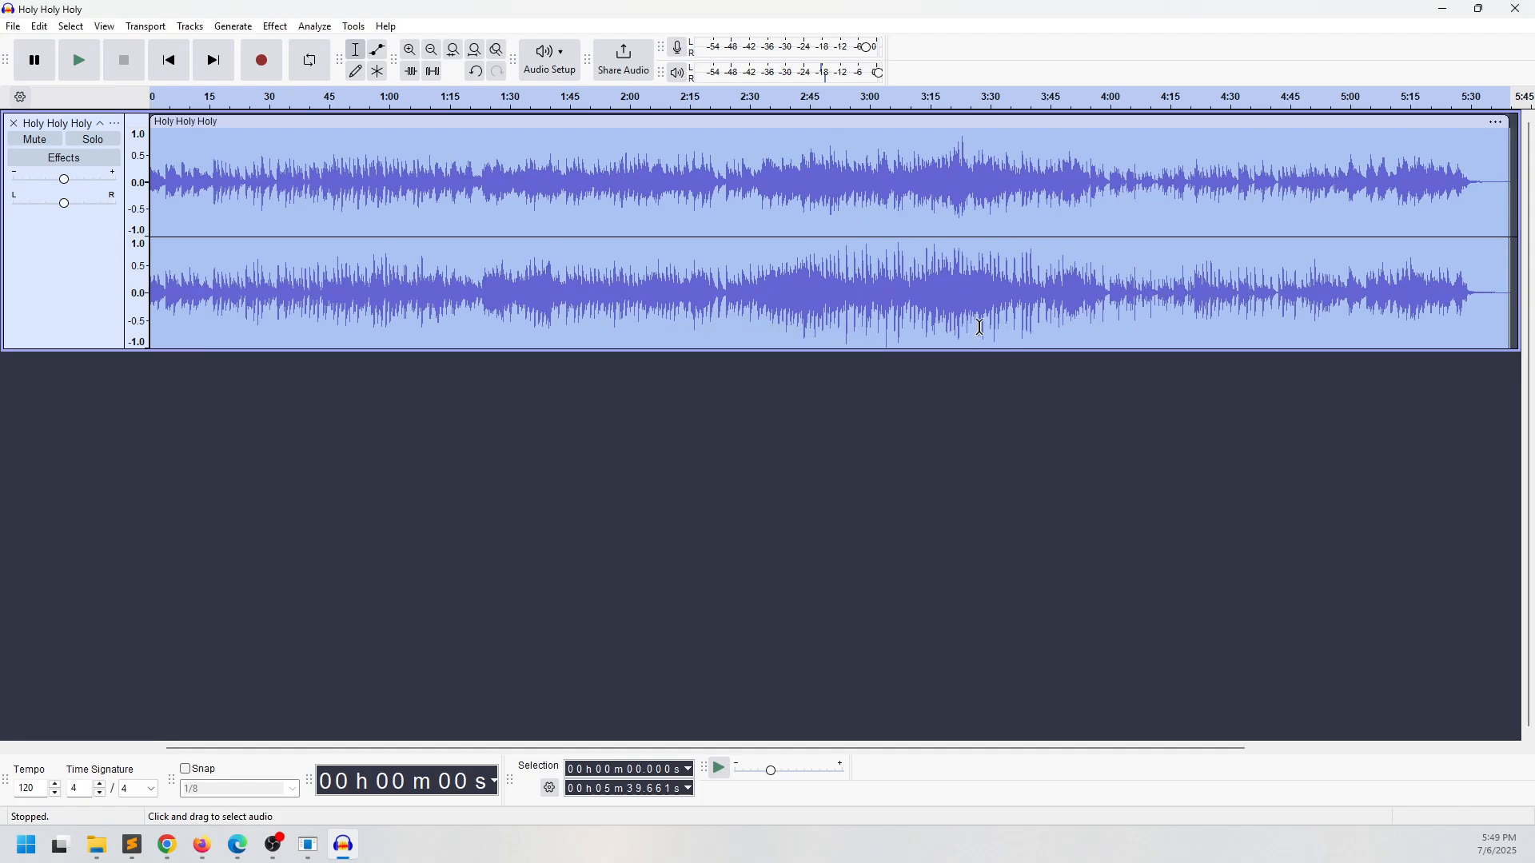
# Play the processed track from about 3:18 to hear the macro's result, and stop playback
pyautogui.scroll(-2, 919, 268)
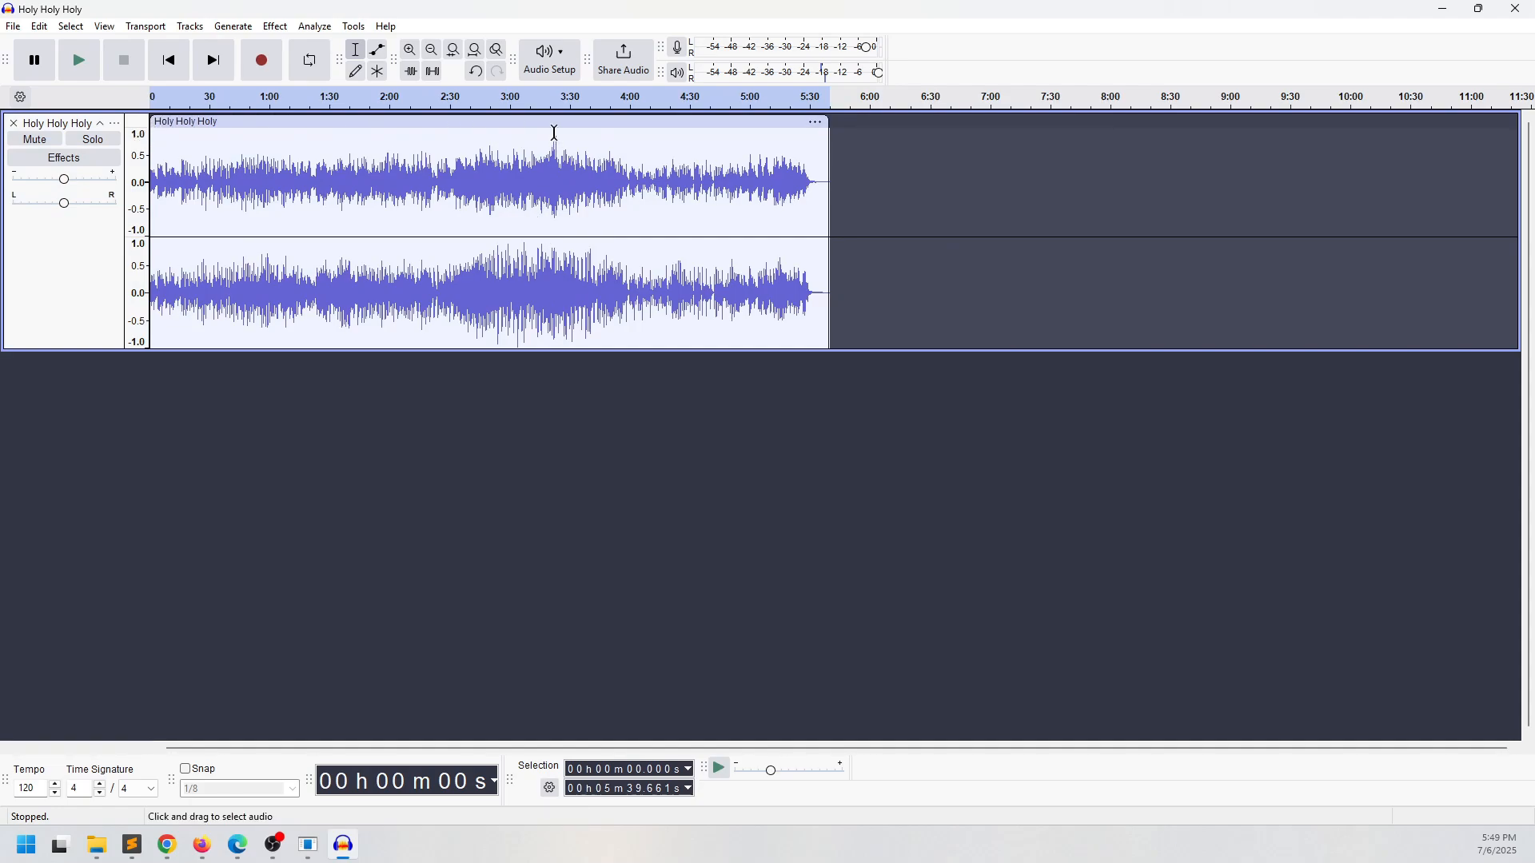
pyautogui.click(525, 176)
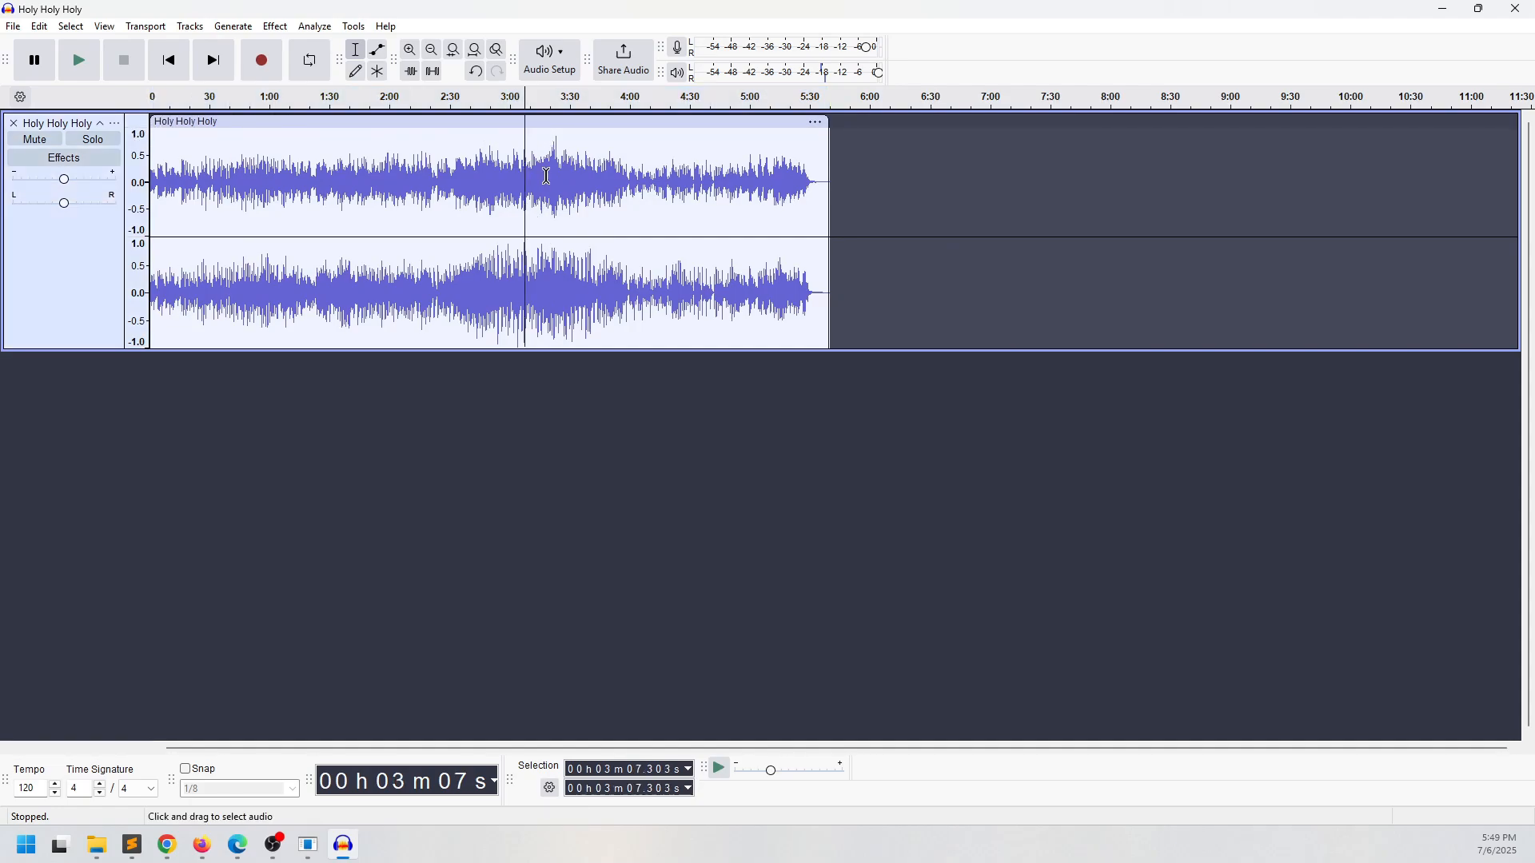
pyautogui.click(546, 176)
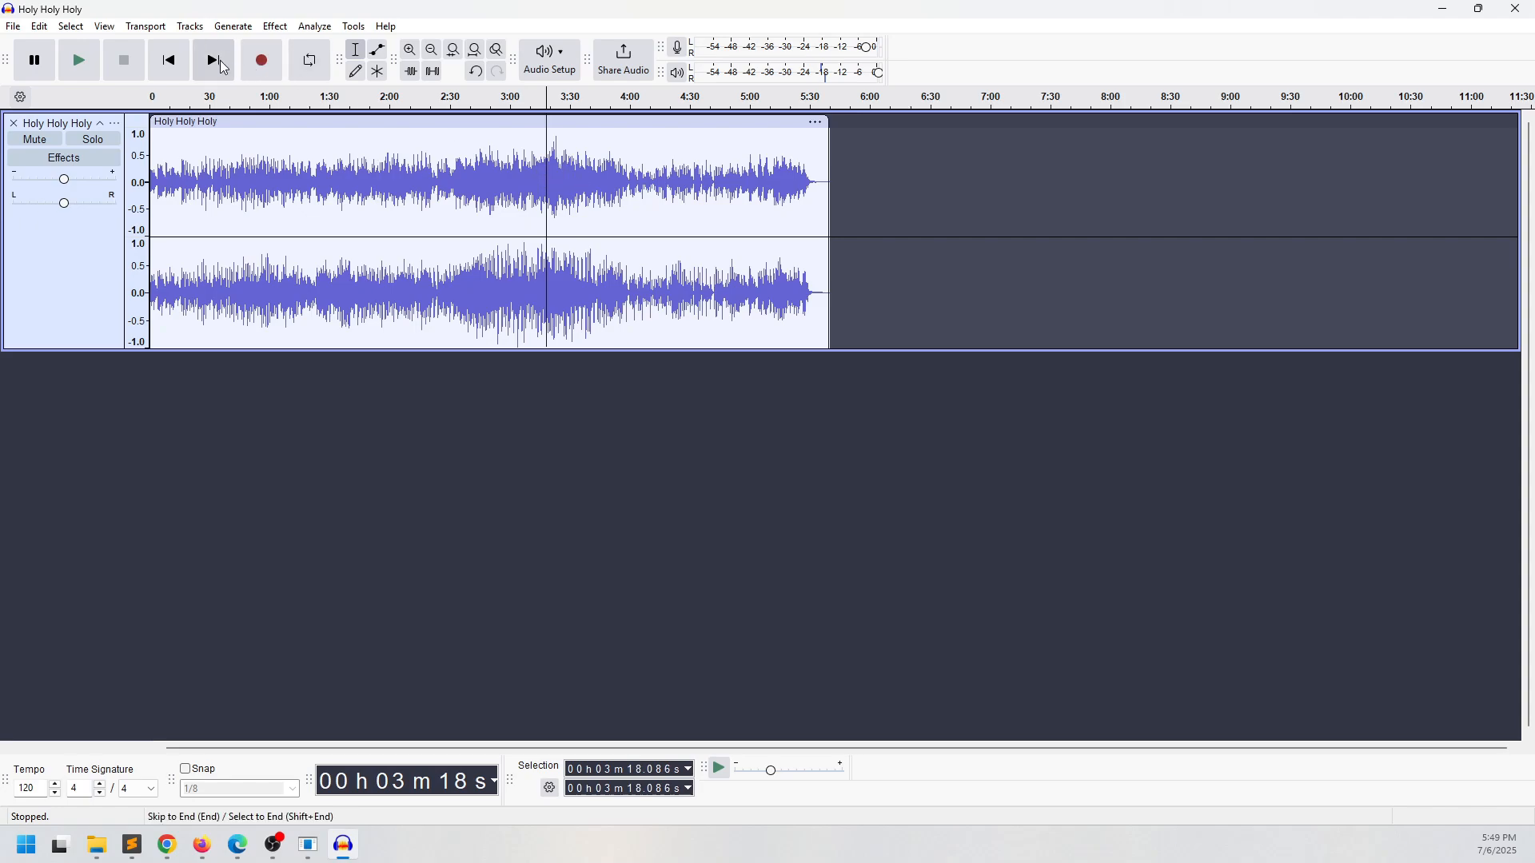
pyautogui.click(80, 62)
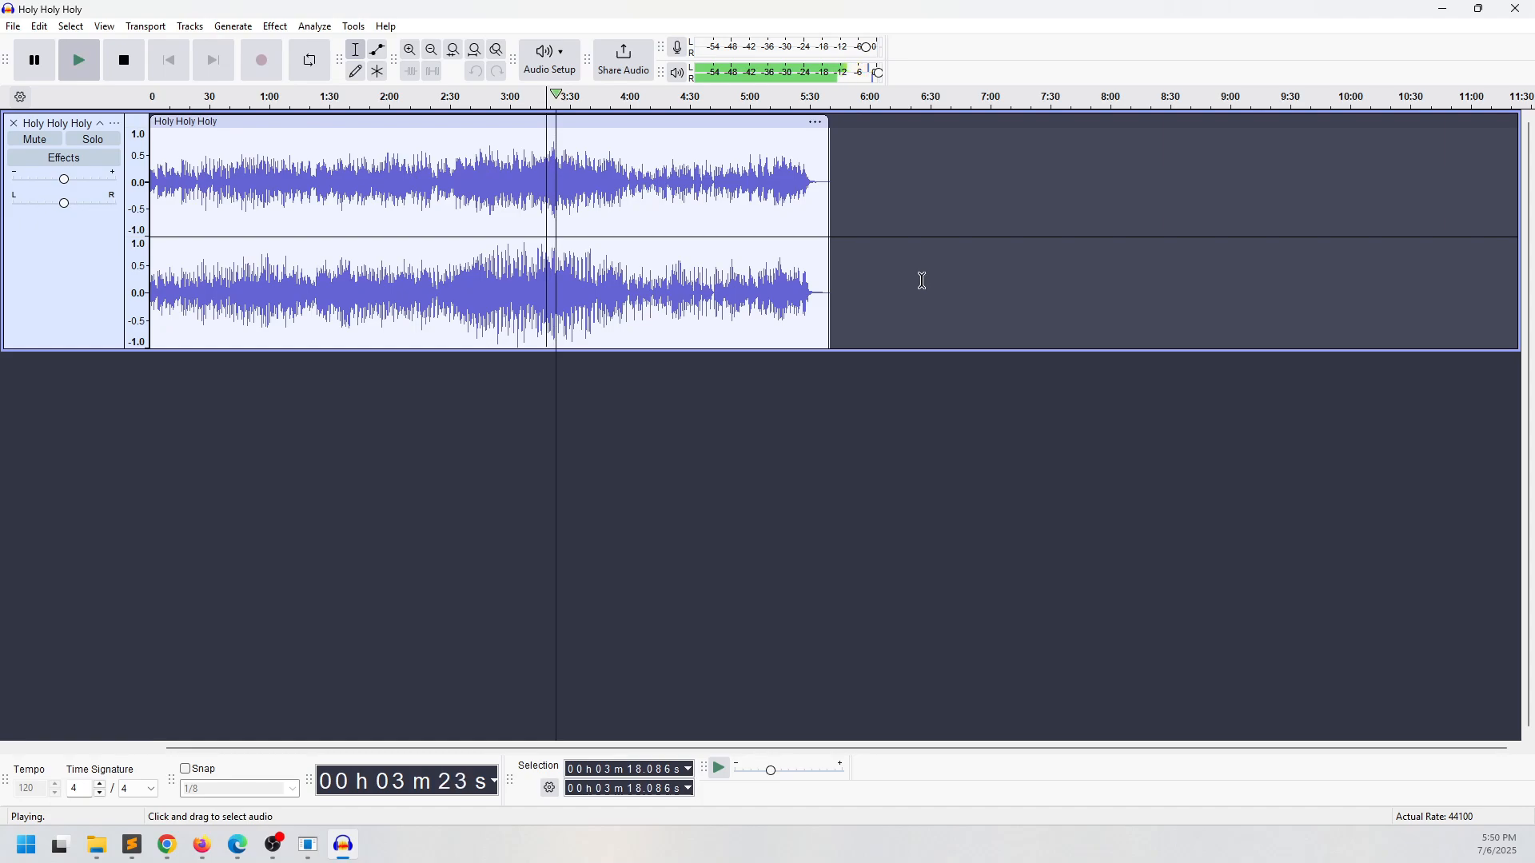
pyautogui.click(137, 73)
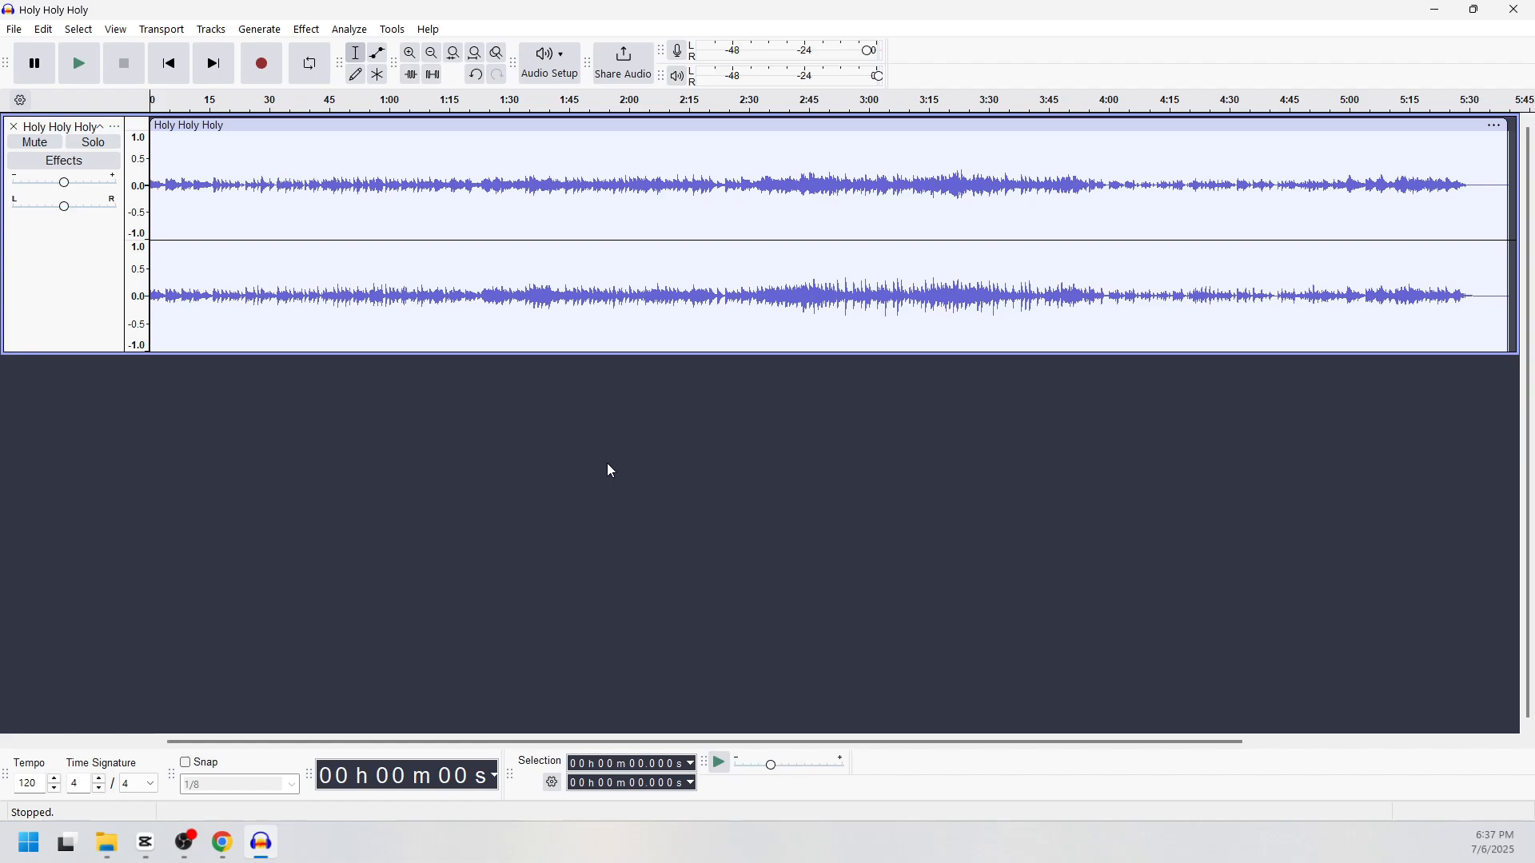
# Check the macro output folder in the default directories preferences
pyautogui.click(43, 29)
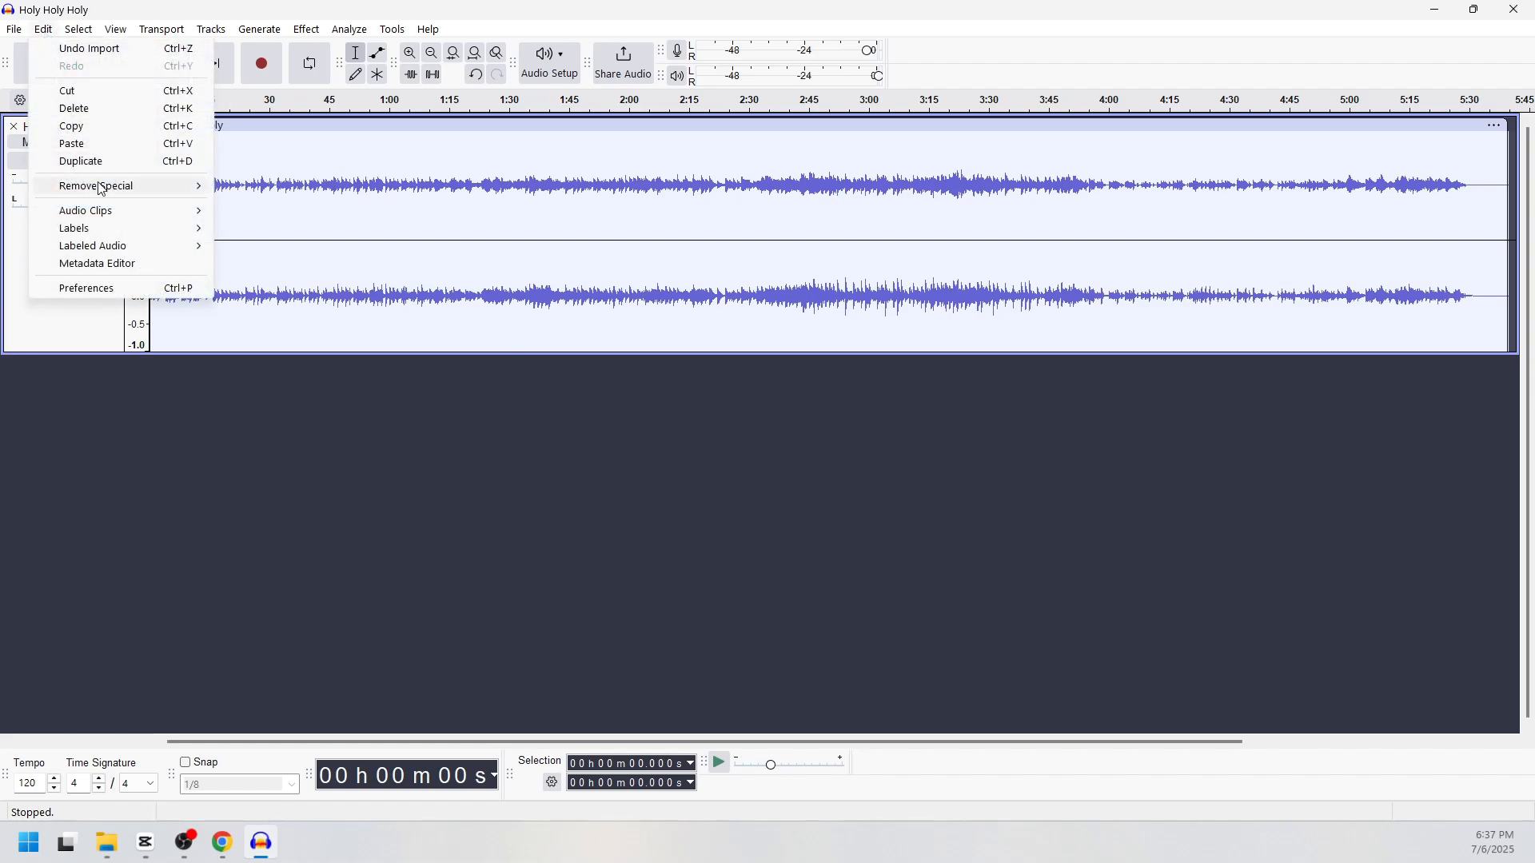
pyautogui.click(126, 290)
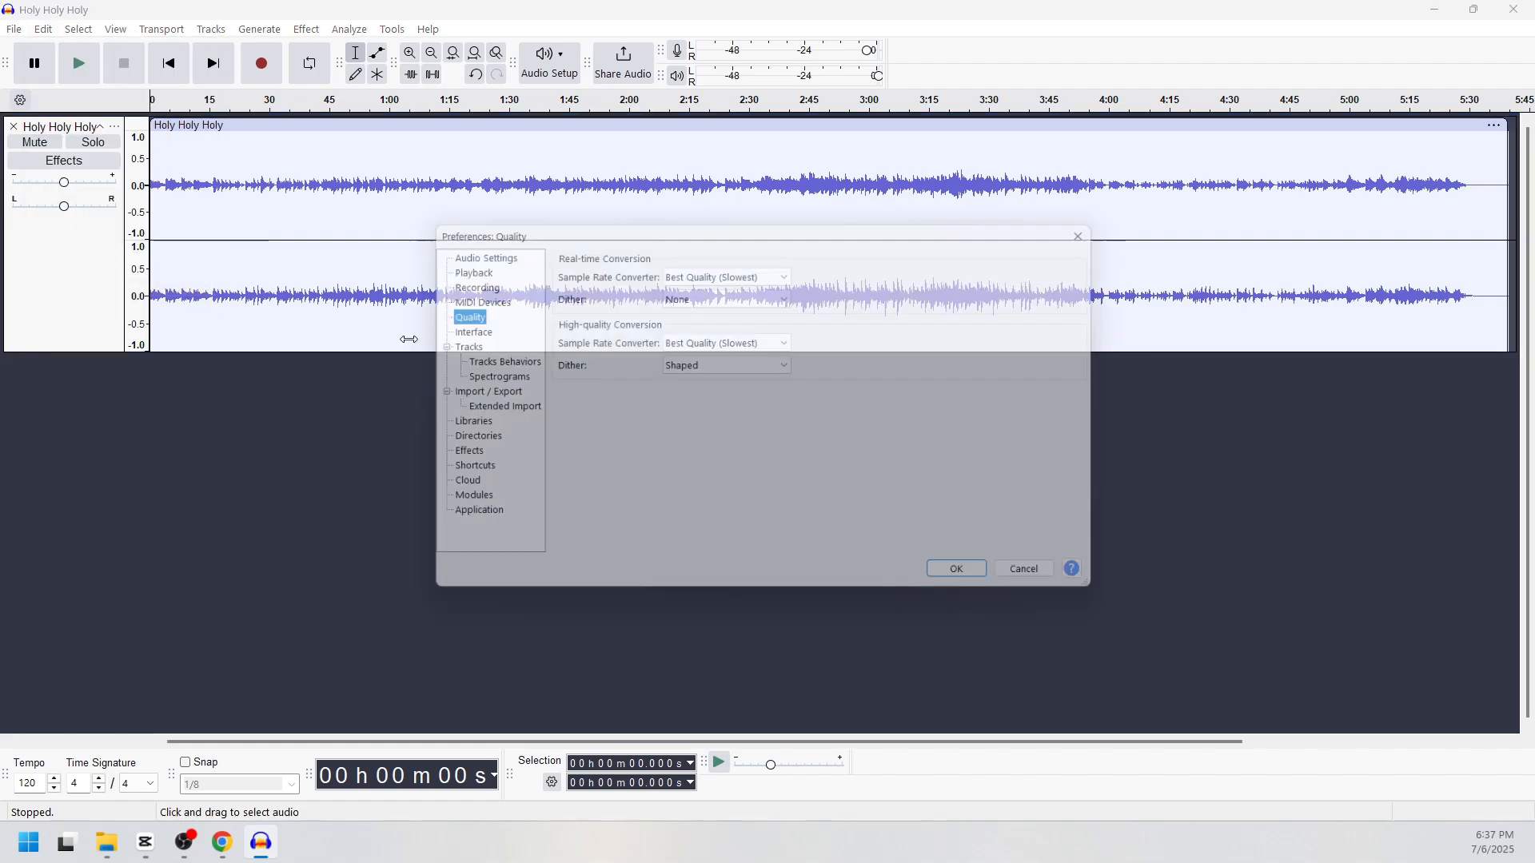
pyautogui.click(472, 446)
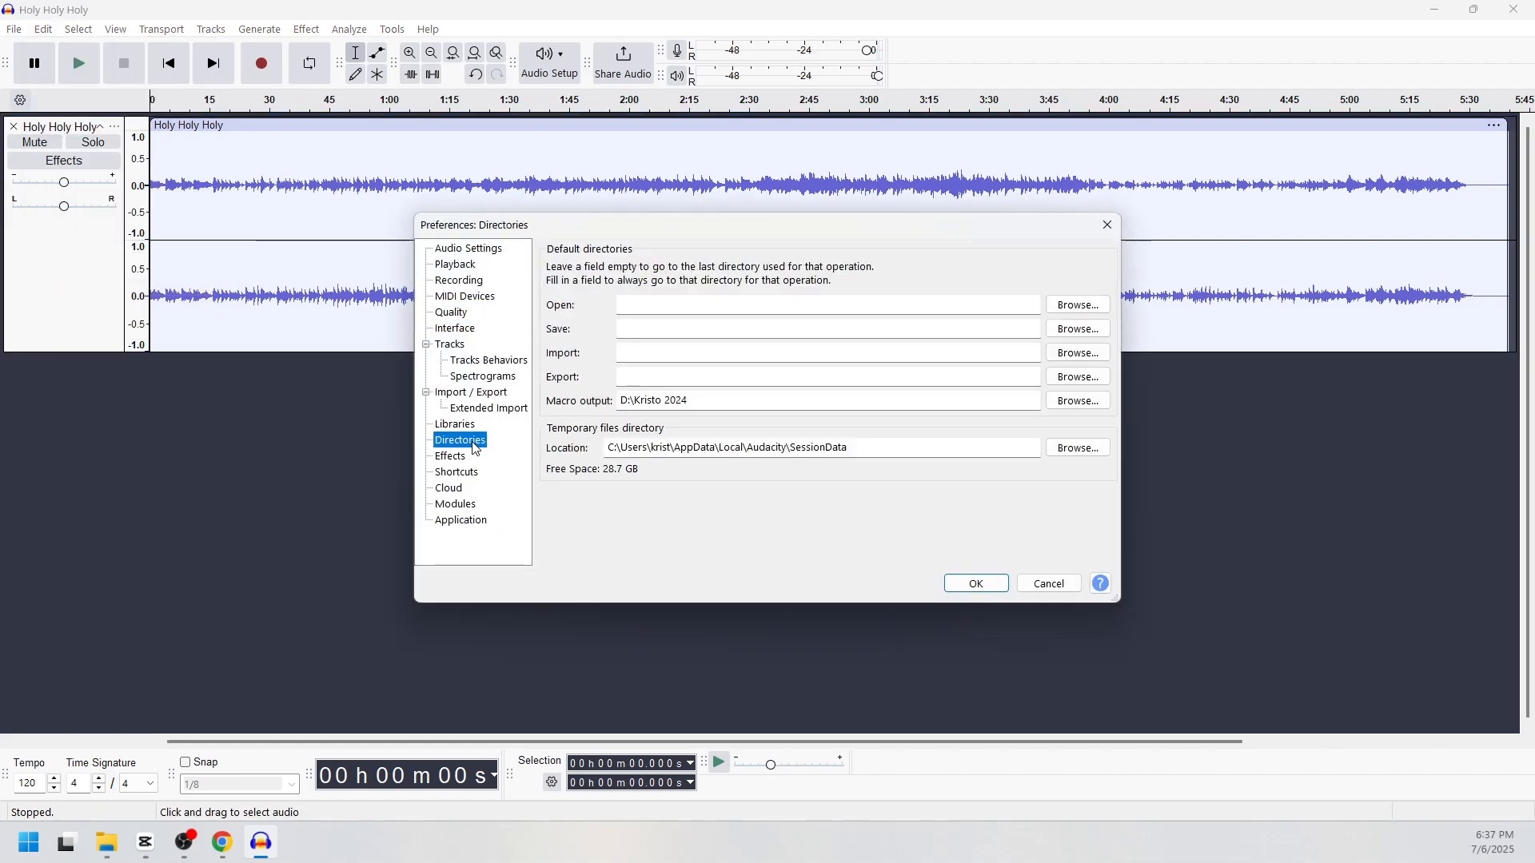
pyautogui.click(719, 401)
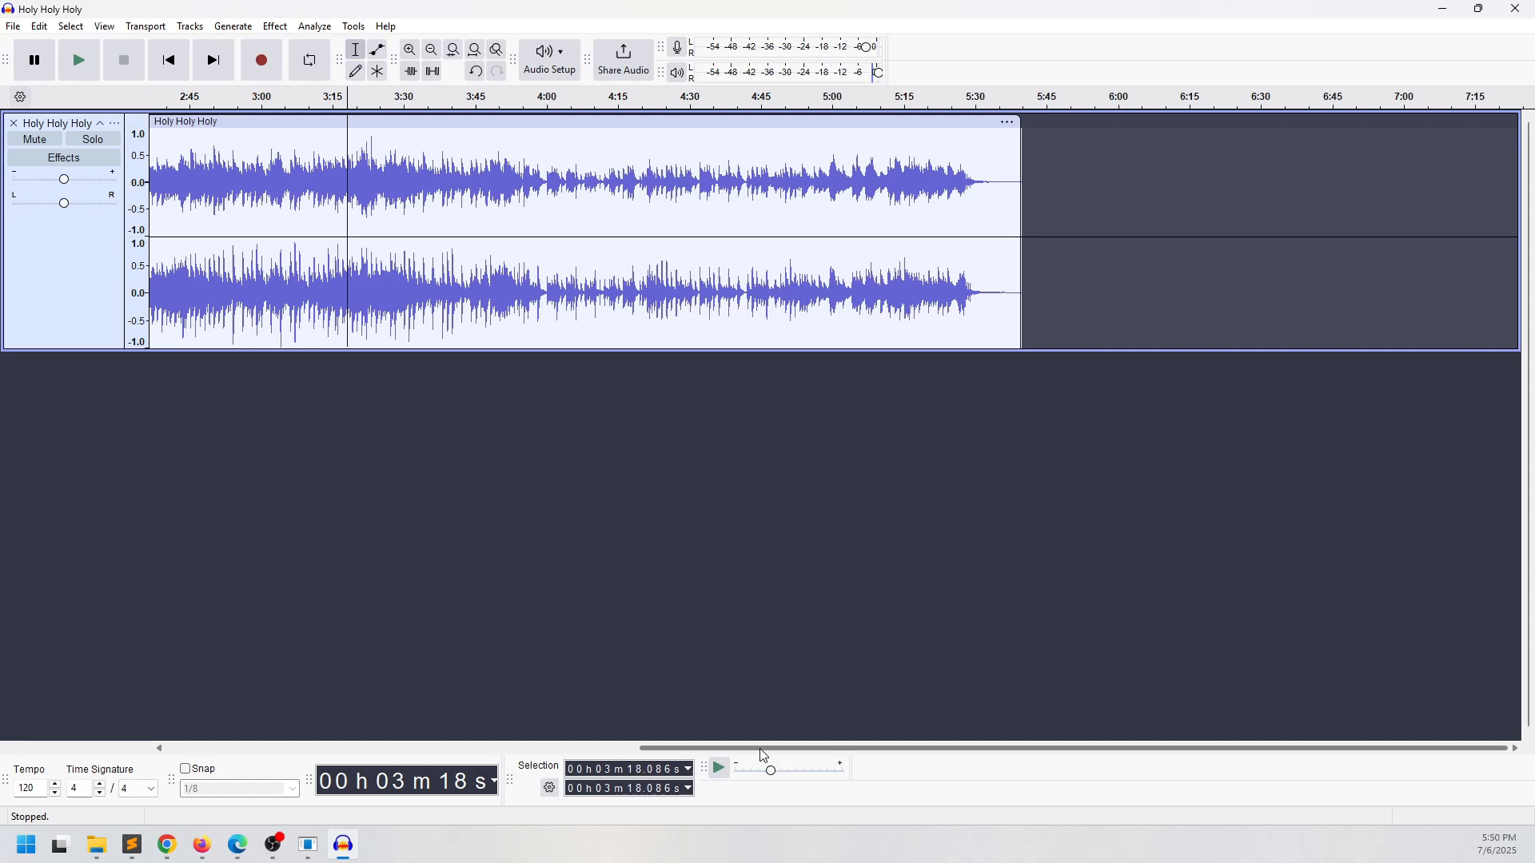
# Examine the peaks of the processed waveform between about 3:15 and 4:00
pyautogui.moveTo(763, 755); pyautogui.dragTo(540, 749)
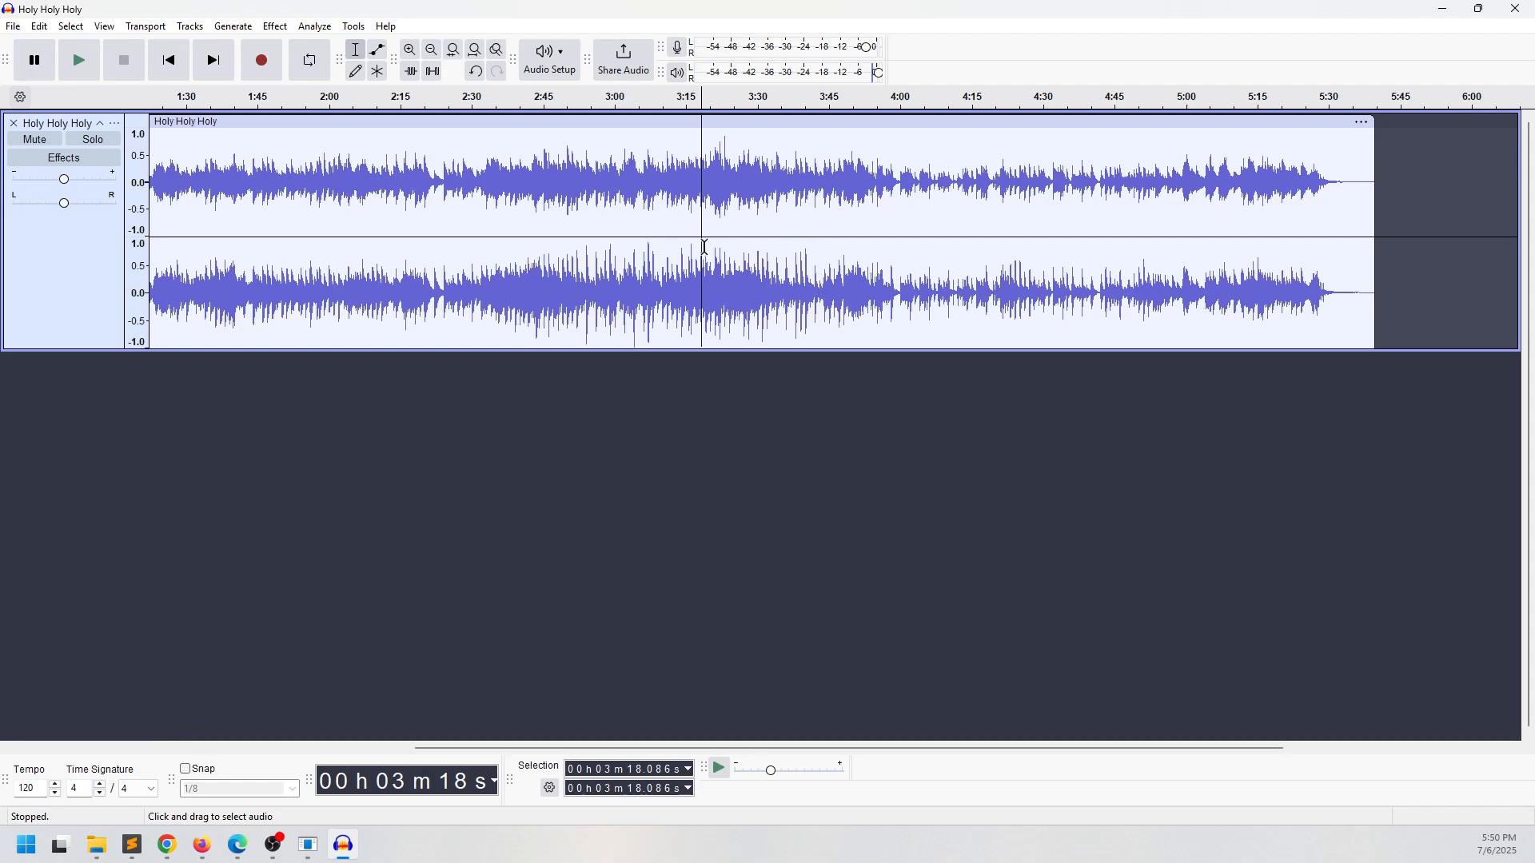
pyautogui.scroll(1, 705, 244)
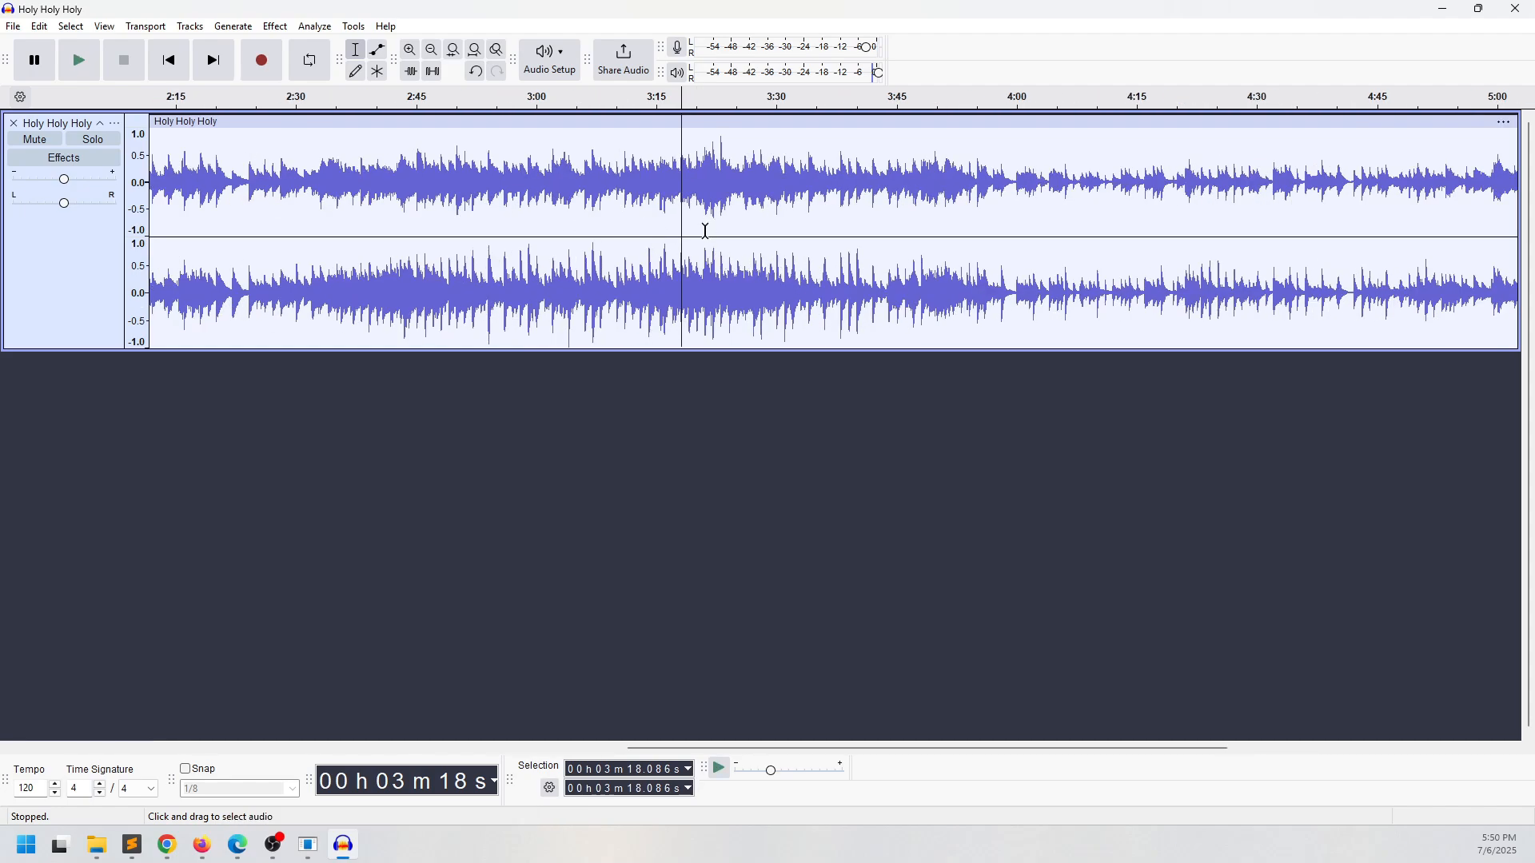
pyautogui.click(722, 200)
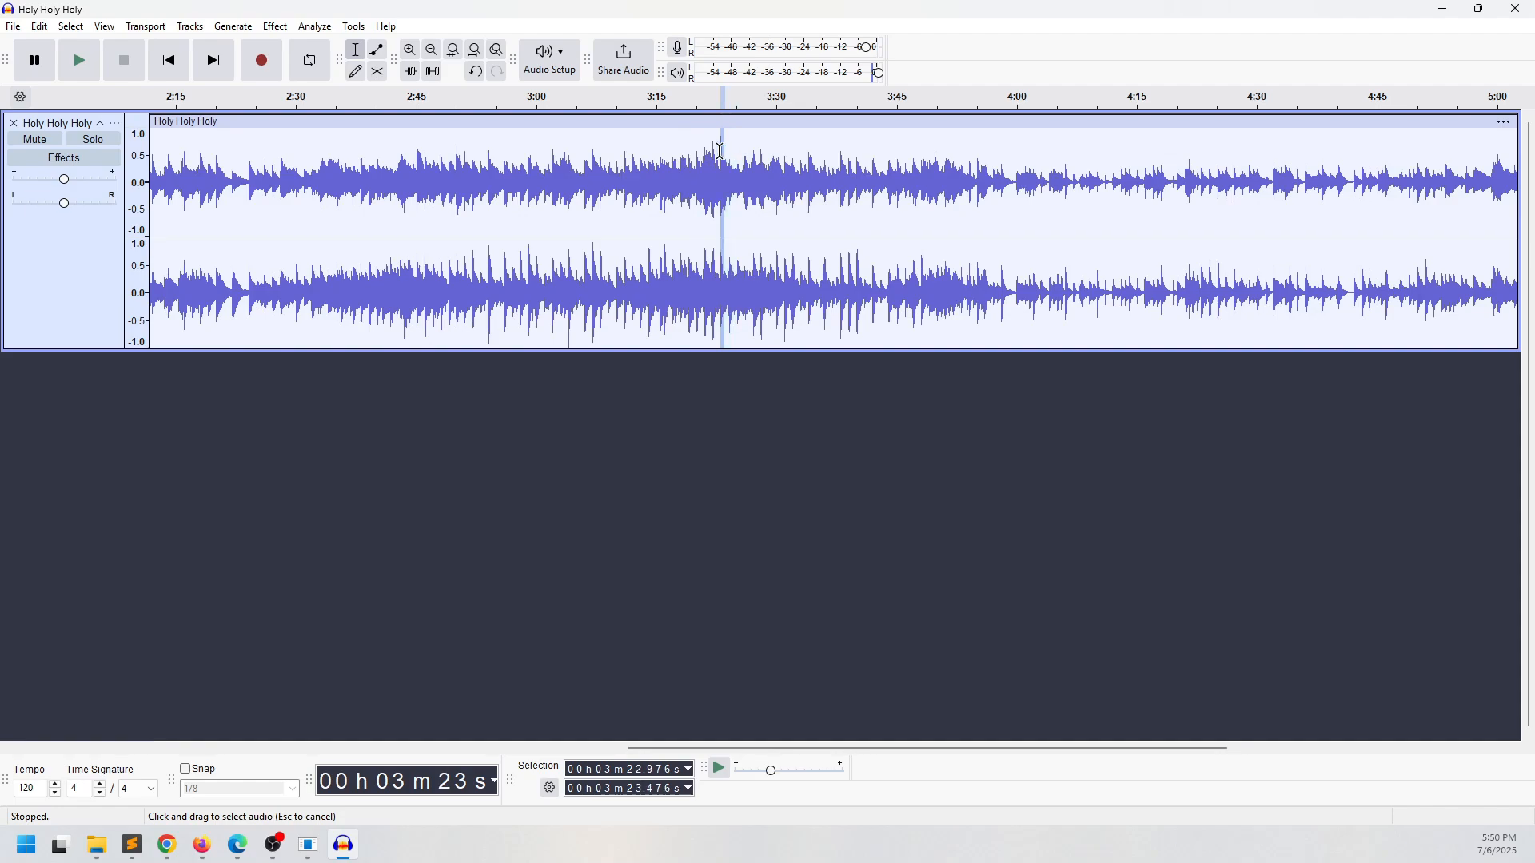
pyautogui.click(783, 249)
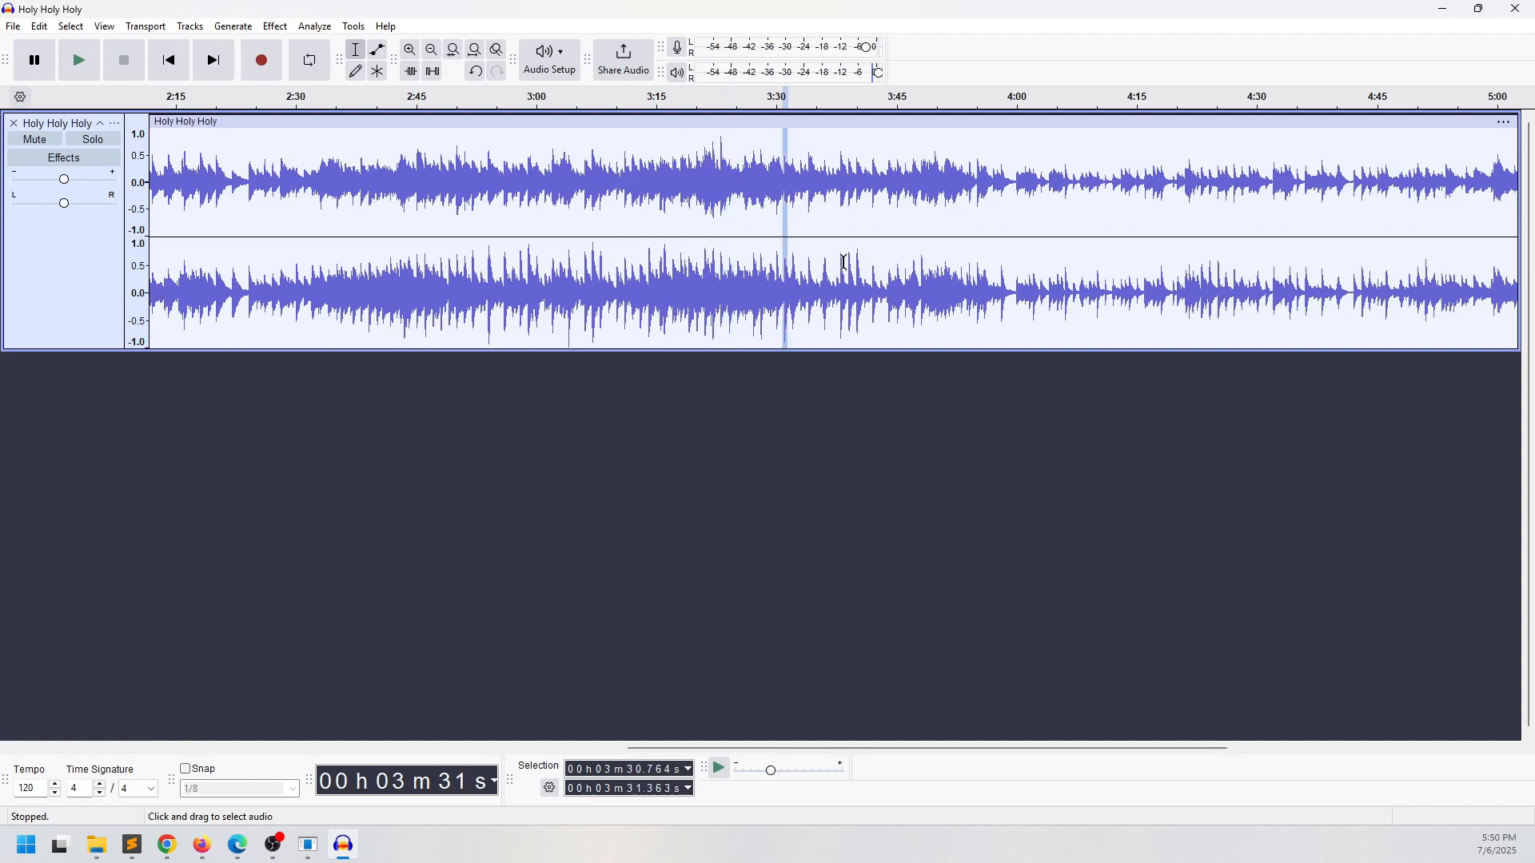
pyautogui.moveTo(845, 264); pyautogui.dragTo(870, 263)
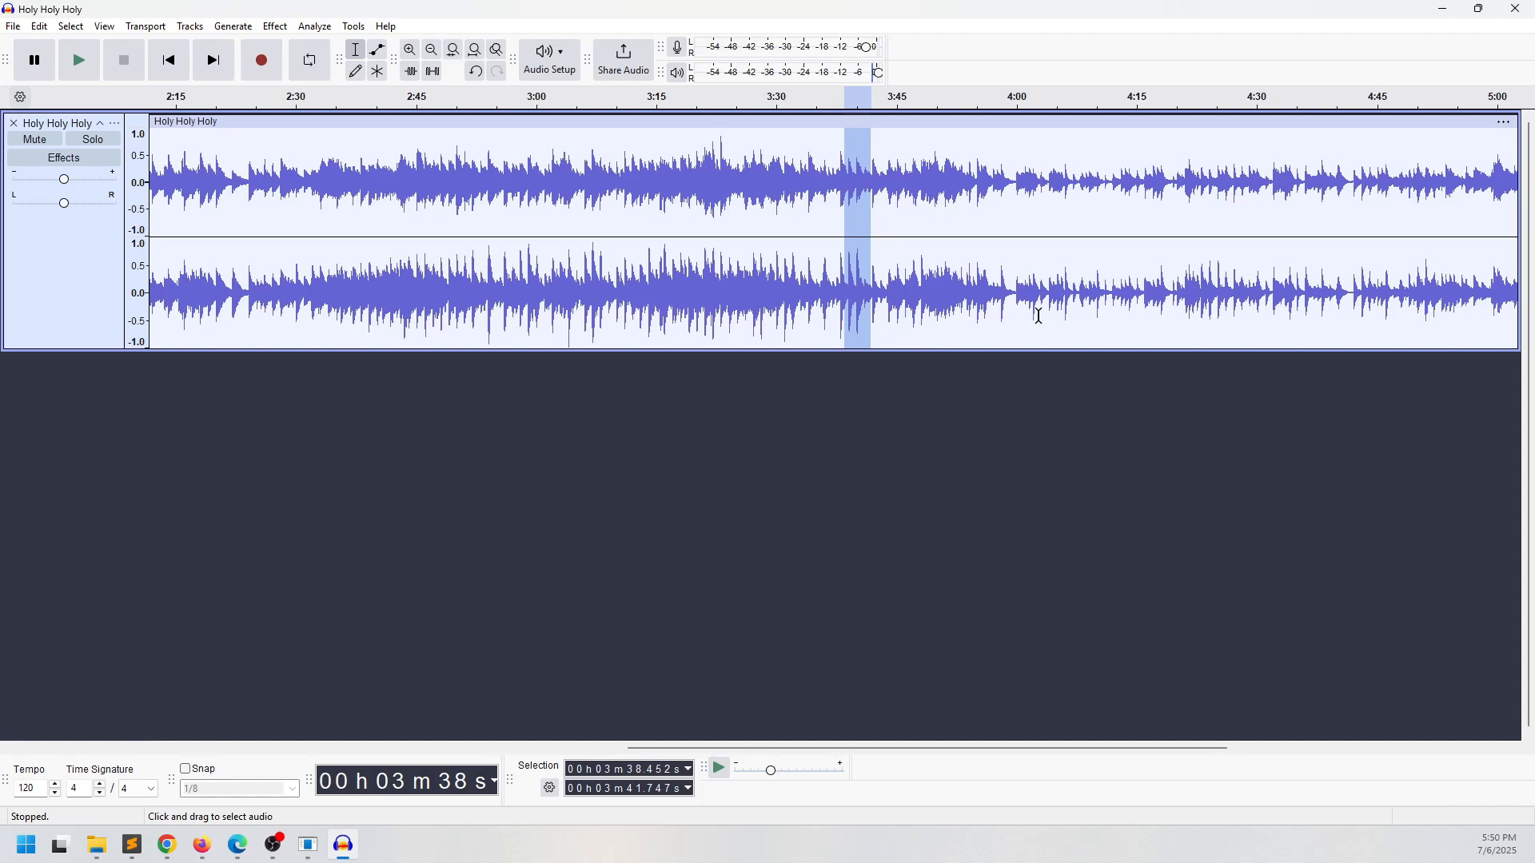
pyautogui.moveTo(660, 221); pyautogui.dragTo(1019, 220)
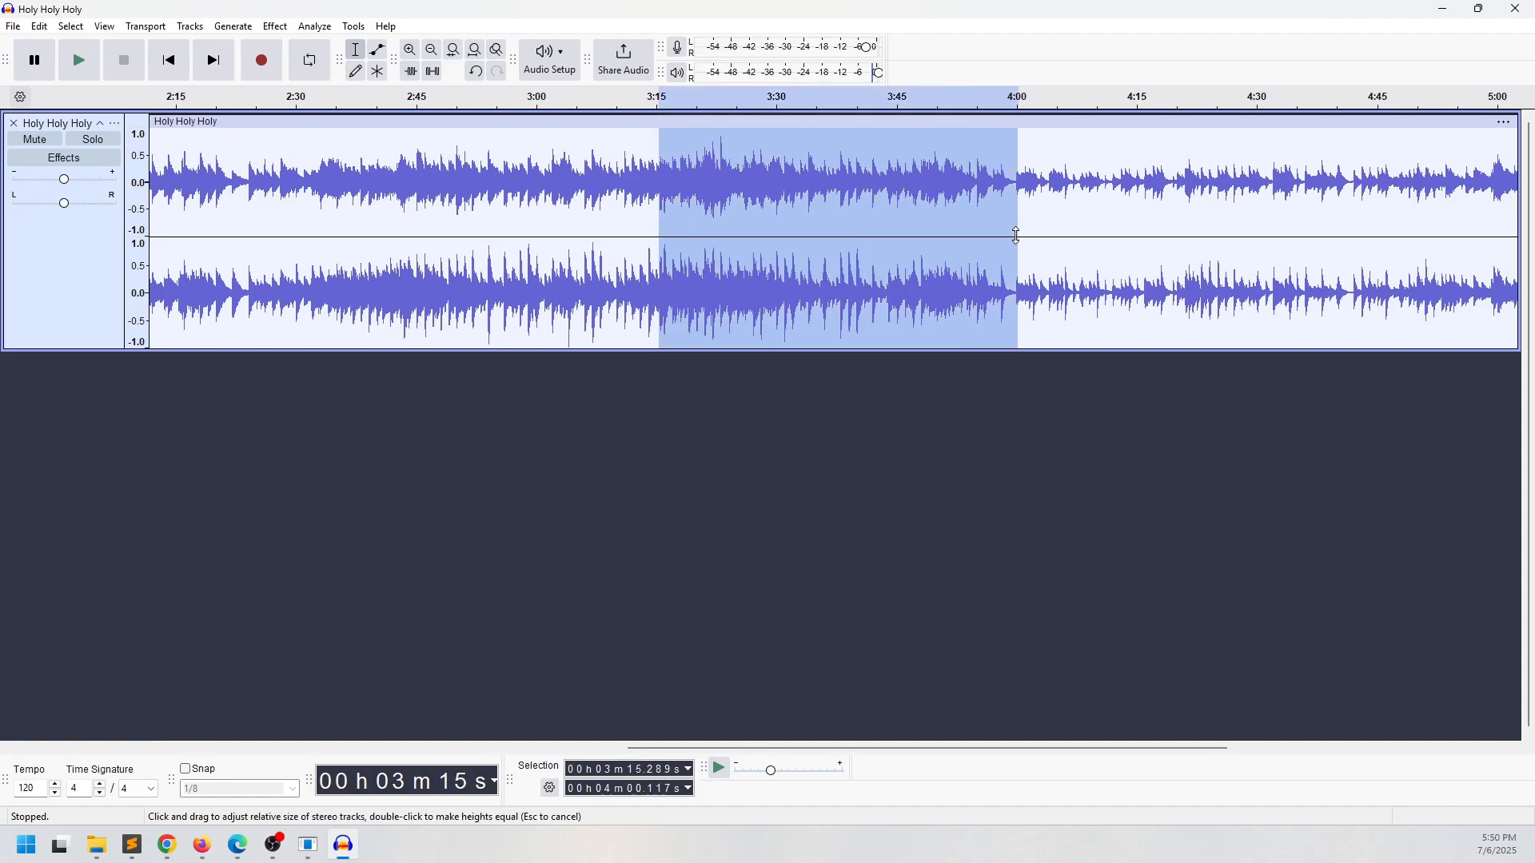
pyautogui.click(686, 220)
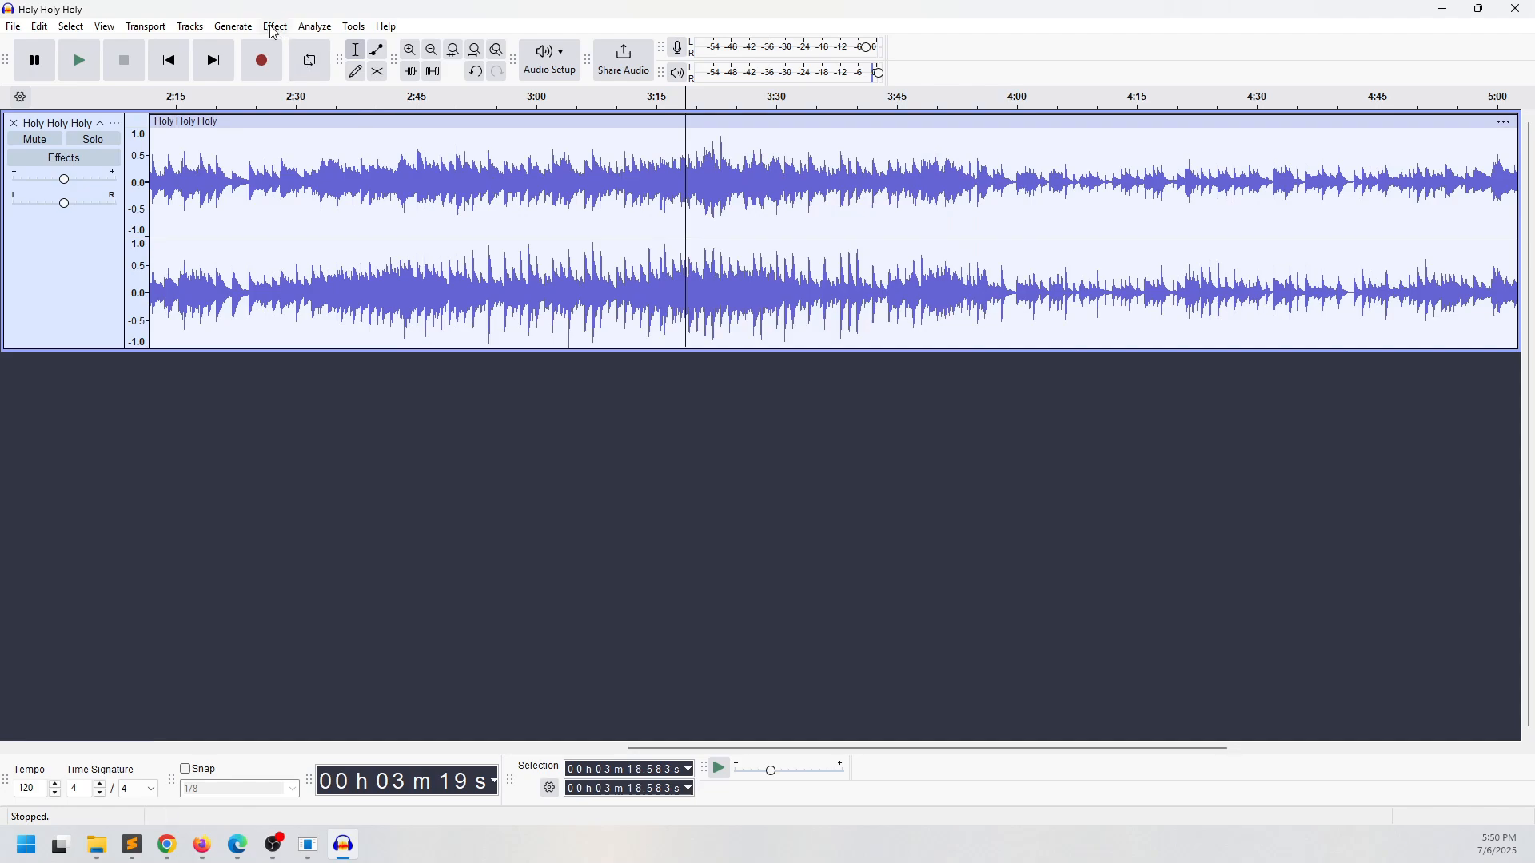
pyautogui.click(344, 30)
pyautogui.moveTo(231, 33)
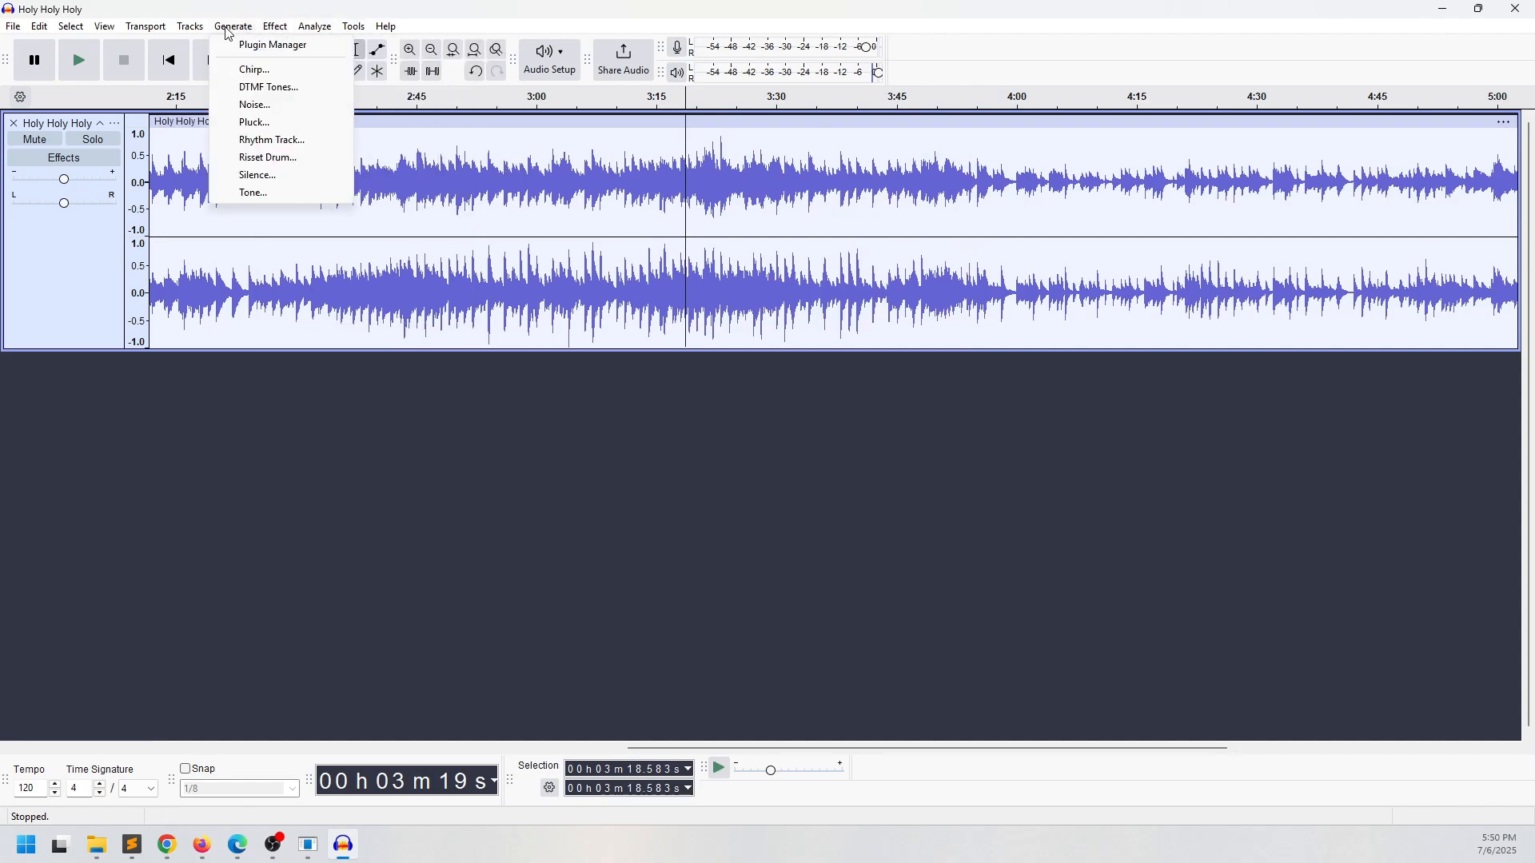
pyautogui.moveTo(405, 158)
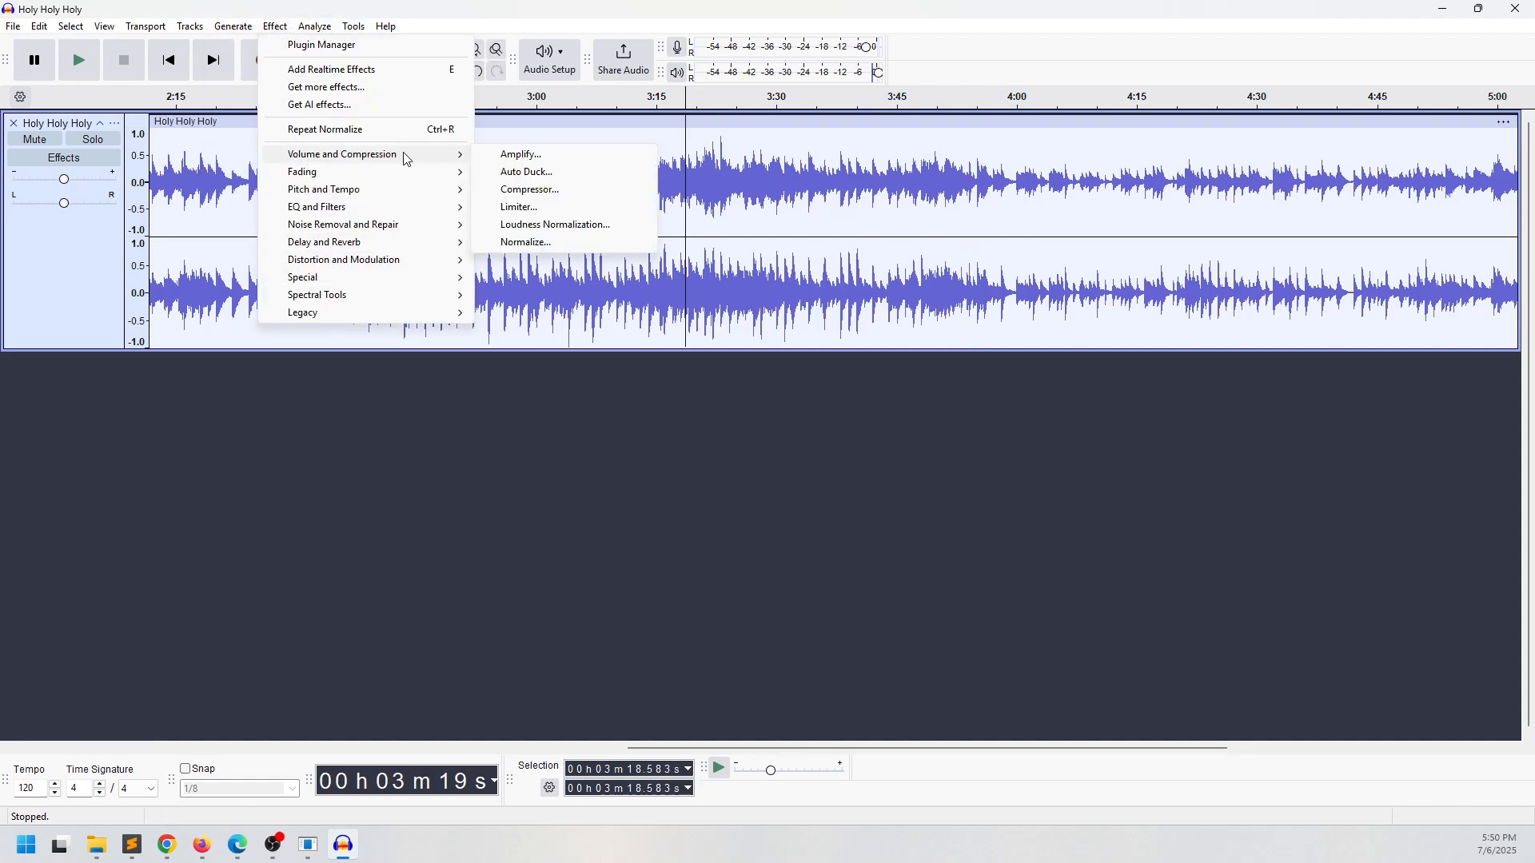
pyautogui.click(512, 191)
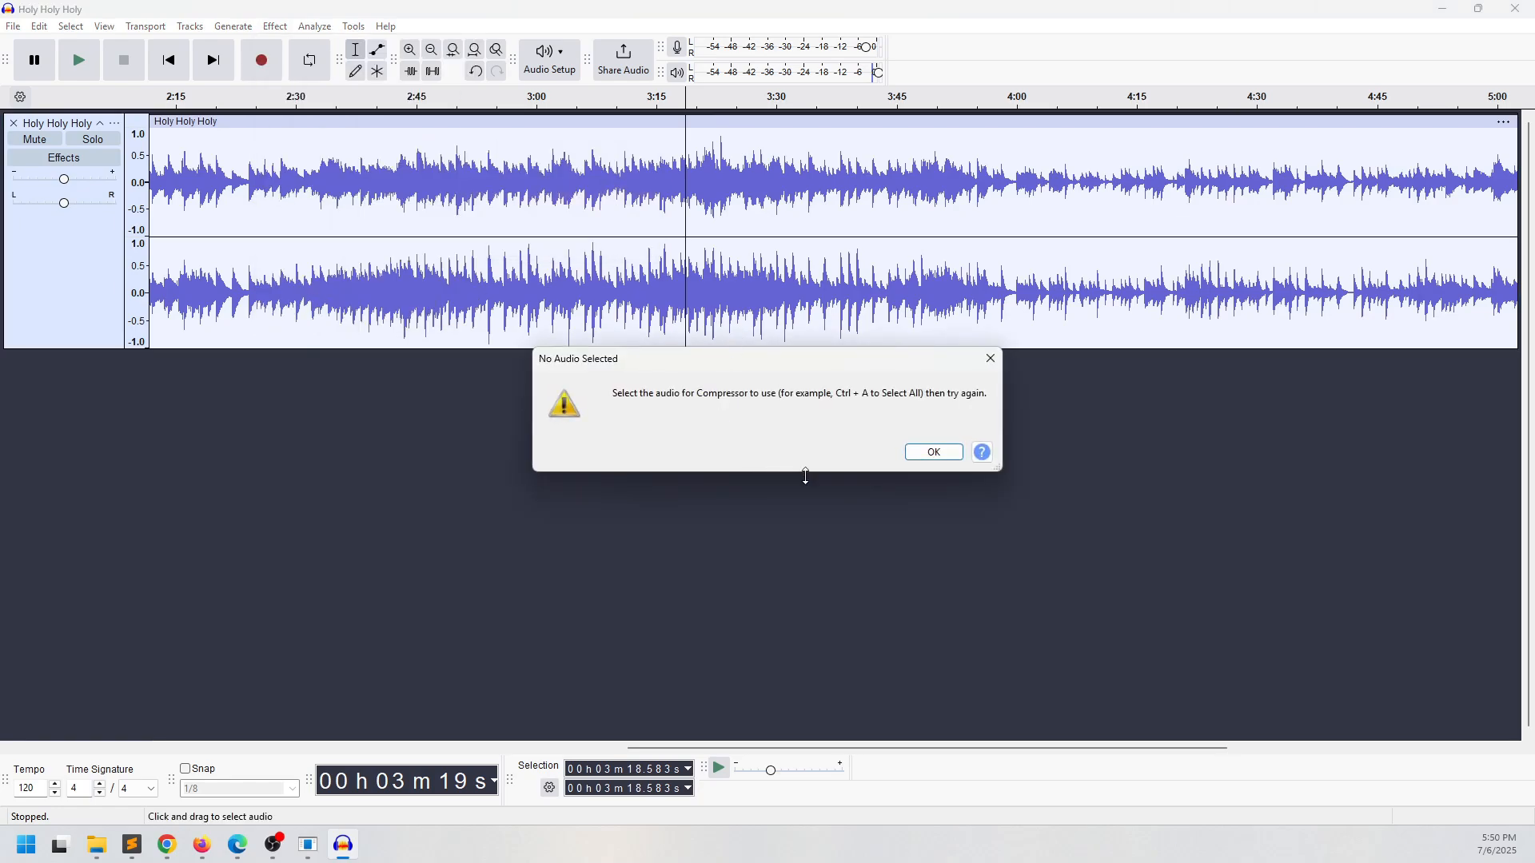
pyautogui.click(934, 452)
# Select the entire track and apply the Compressor with the Modern factory preset
pyautogui.hotkey('ctrl', 'a')
pyautogui.click(275, 26)
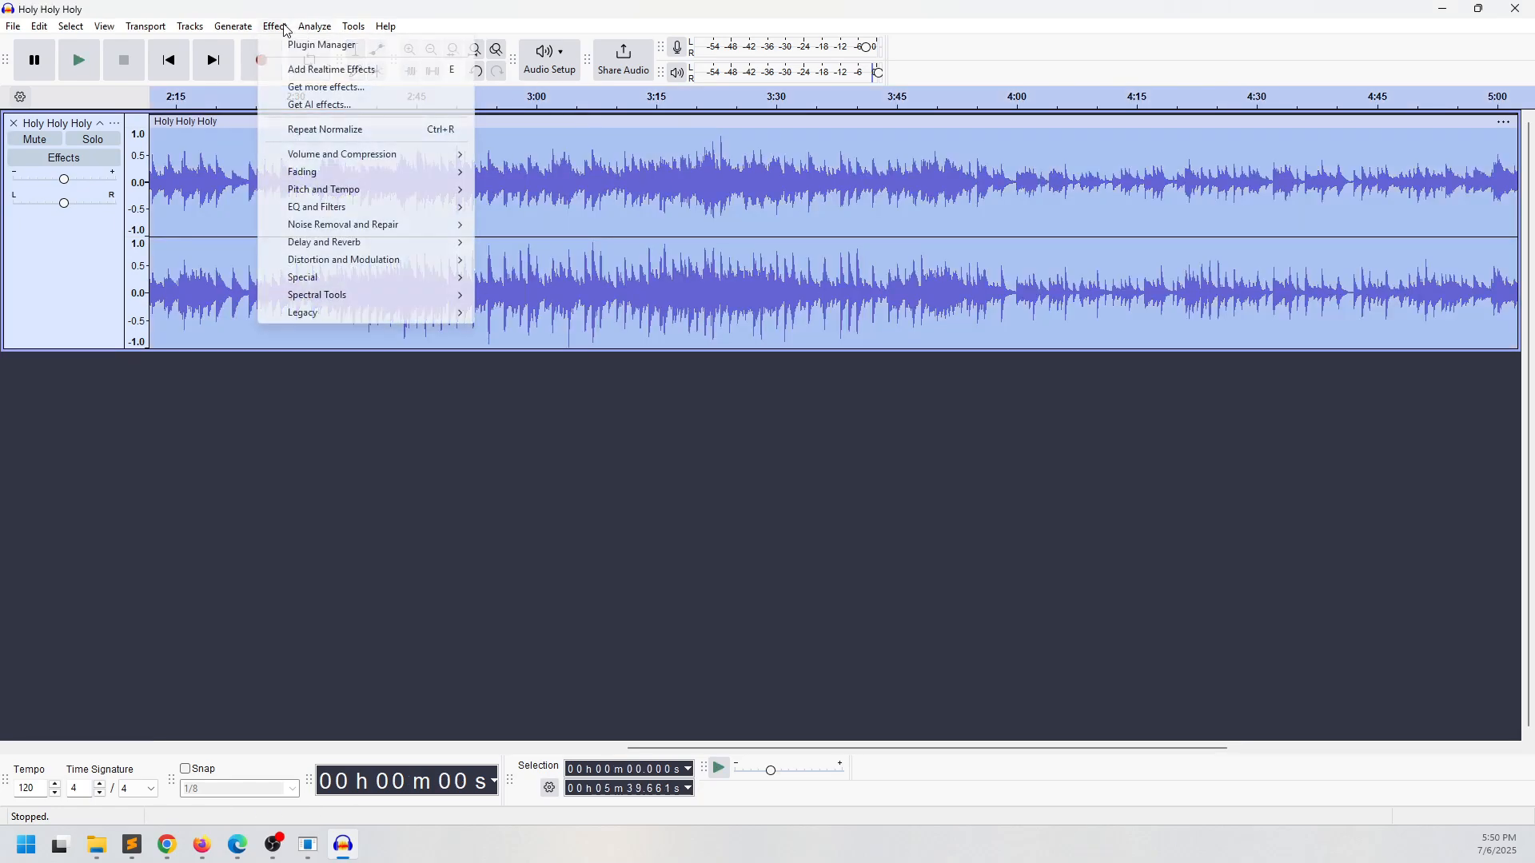
pyautogui.moveTo(384, 160)
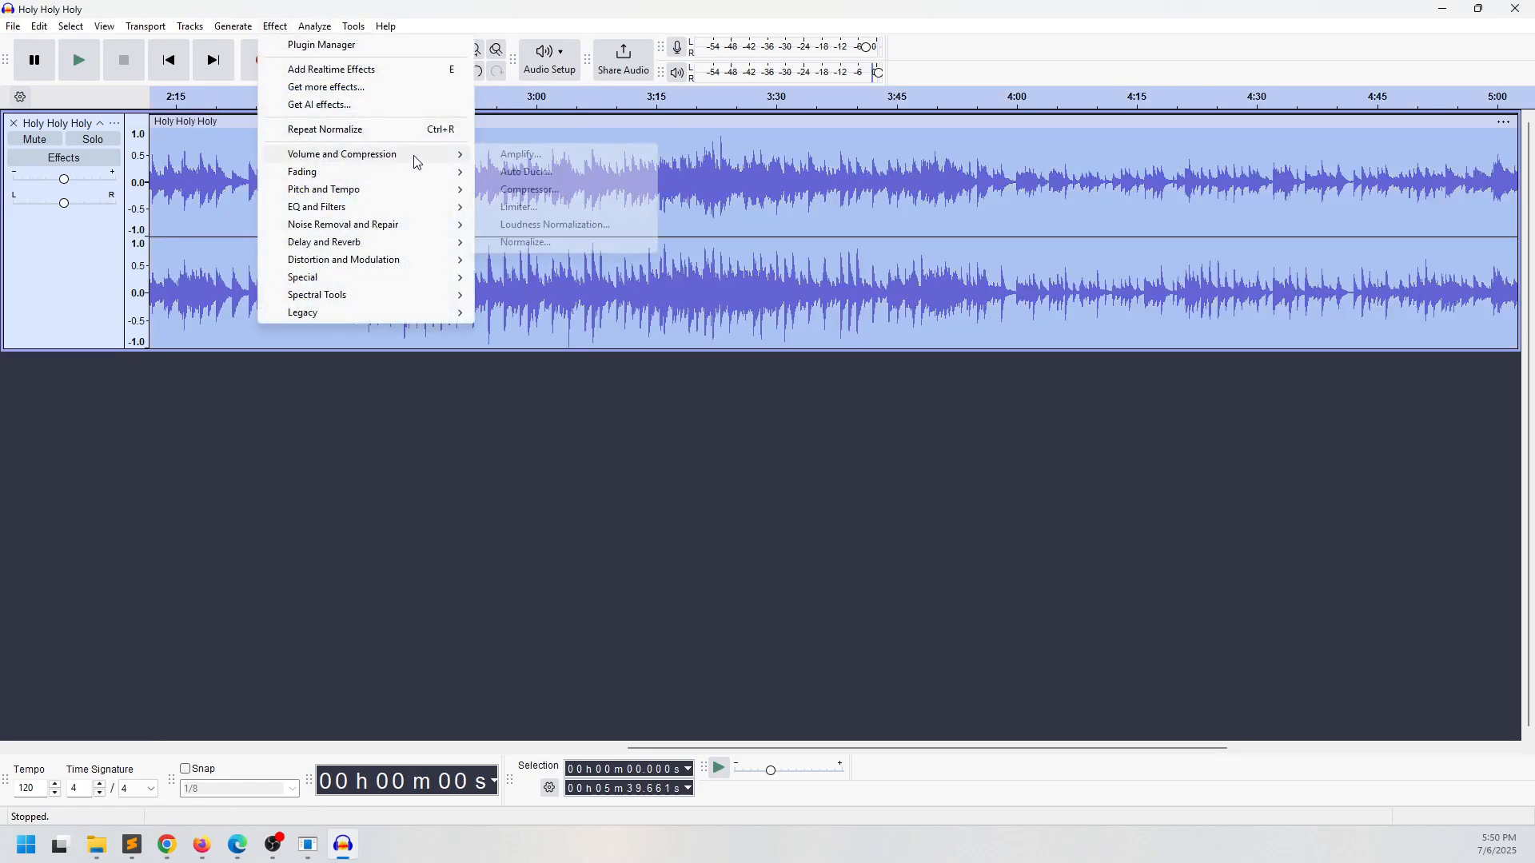
pyautogui.click(529, 194)
pyautogui.click(634, 308)
pyautogui.moveTo(639, 390)
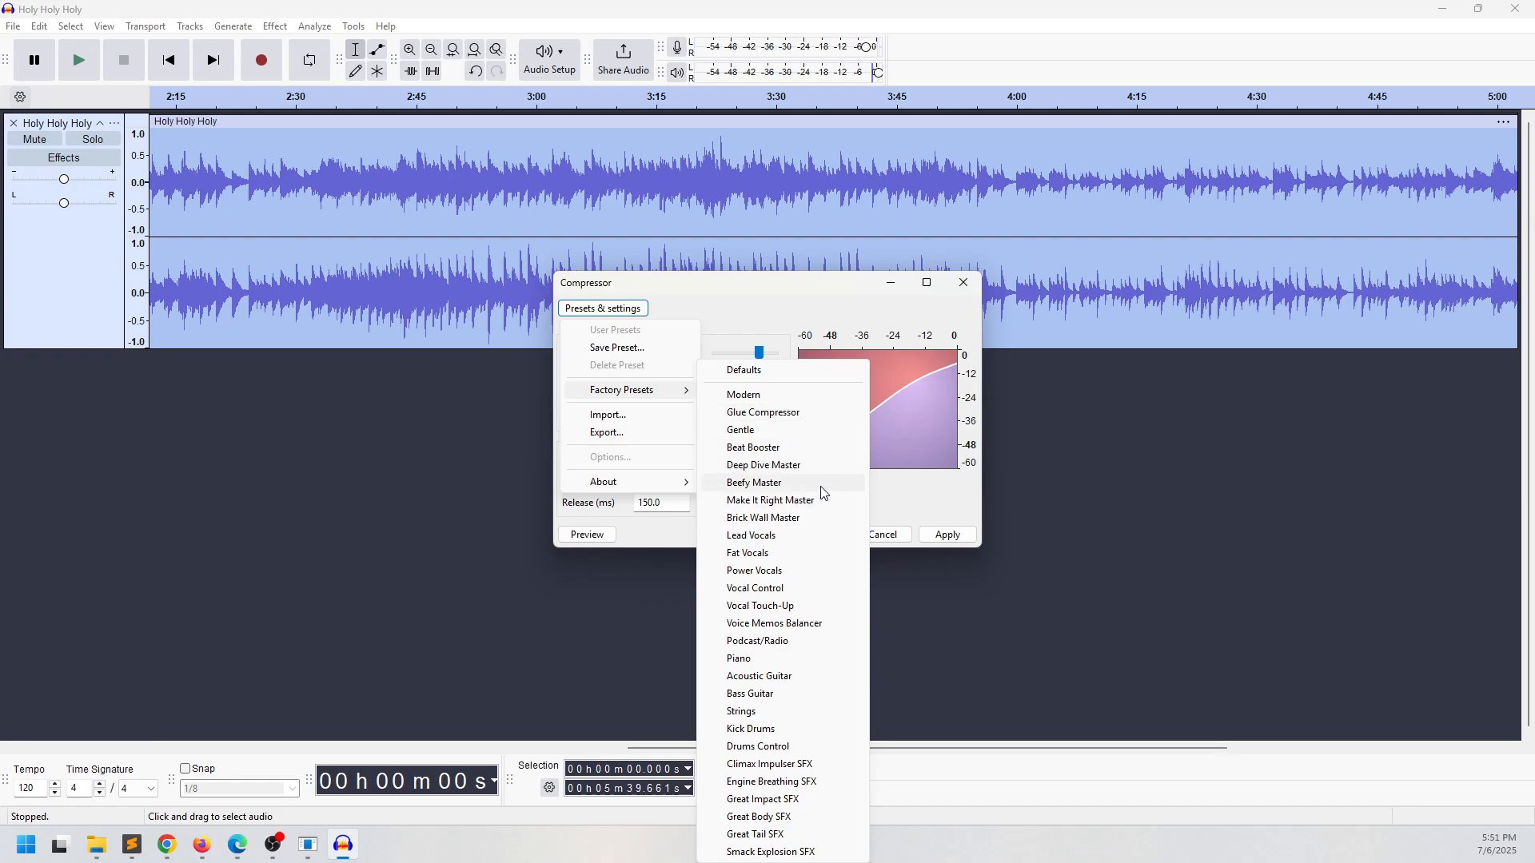
pyautogui.click(787, 395)
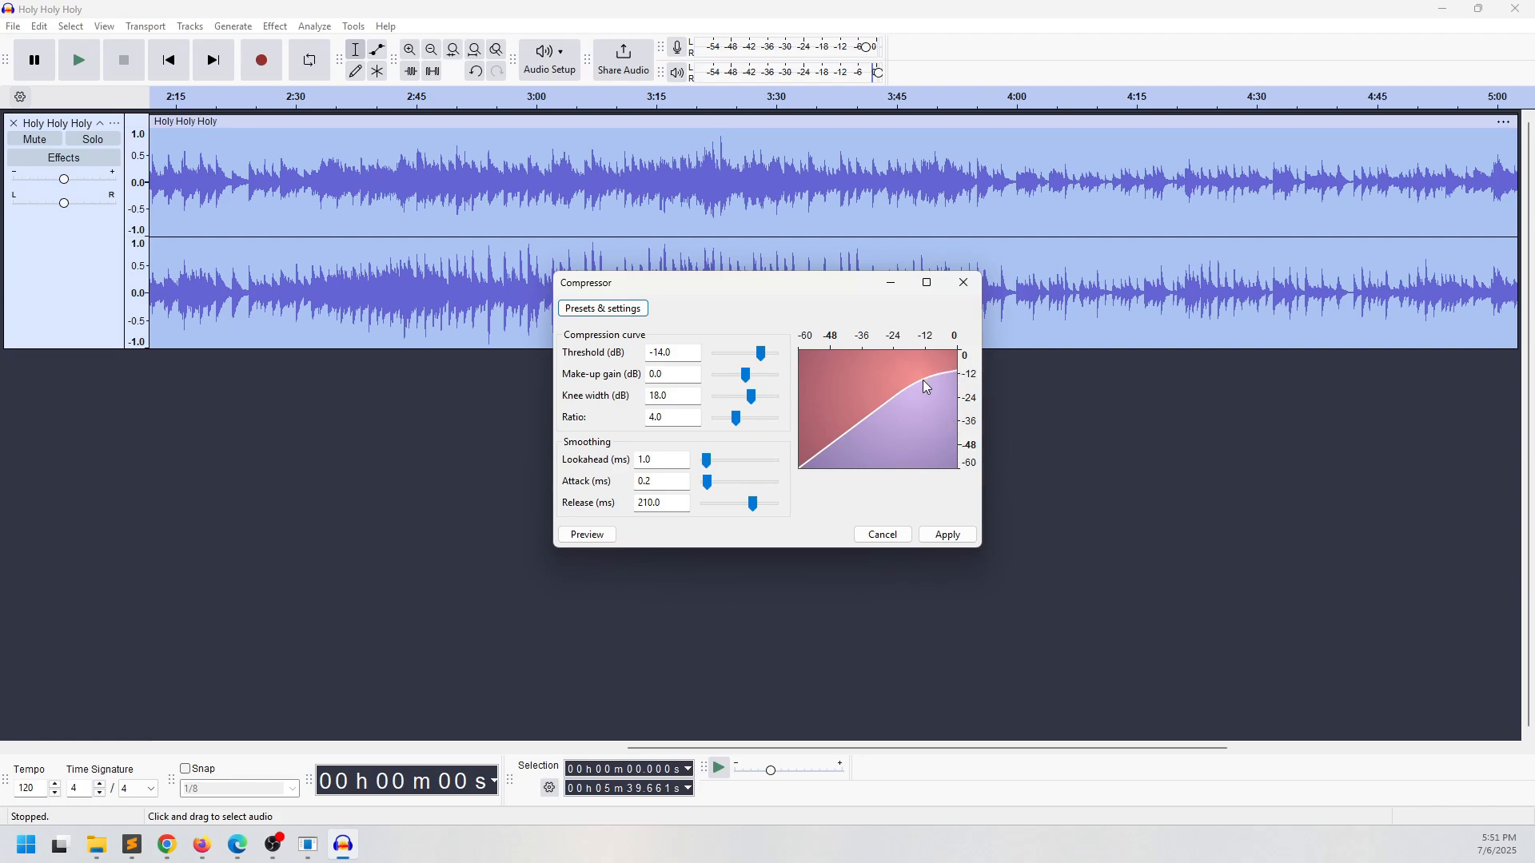
pyautogui.click(947, 534)
# Normalize the whole compressed track with the current settings
pyautogui.scroll(-1, 793, 275)
pyautogui.click(757, 284)
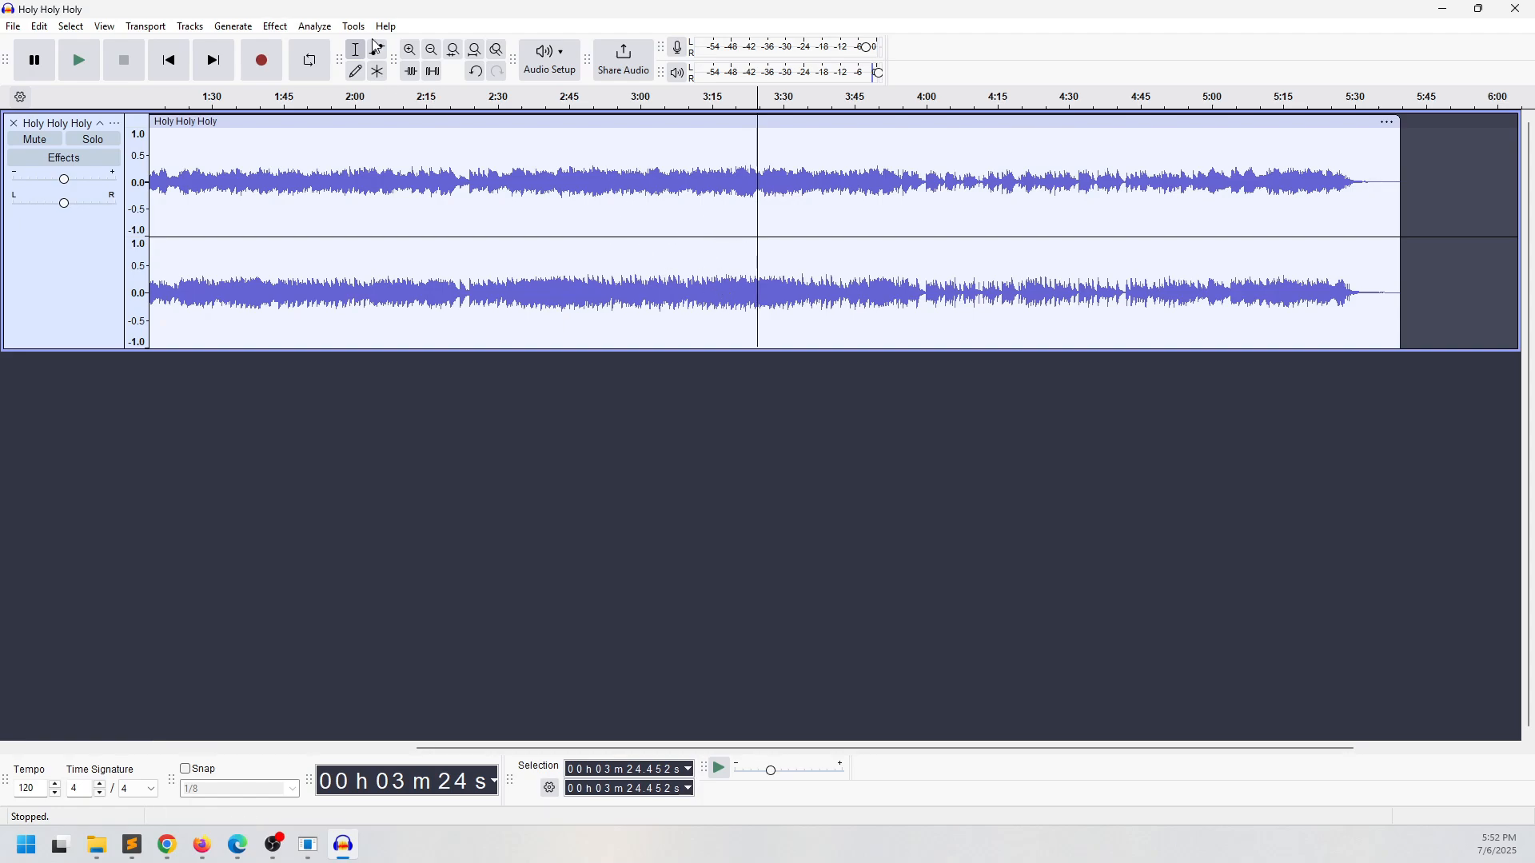
pyautogui.click(229, 29)
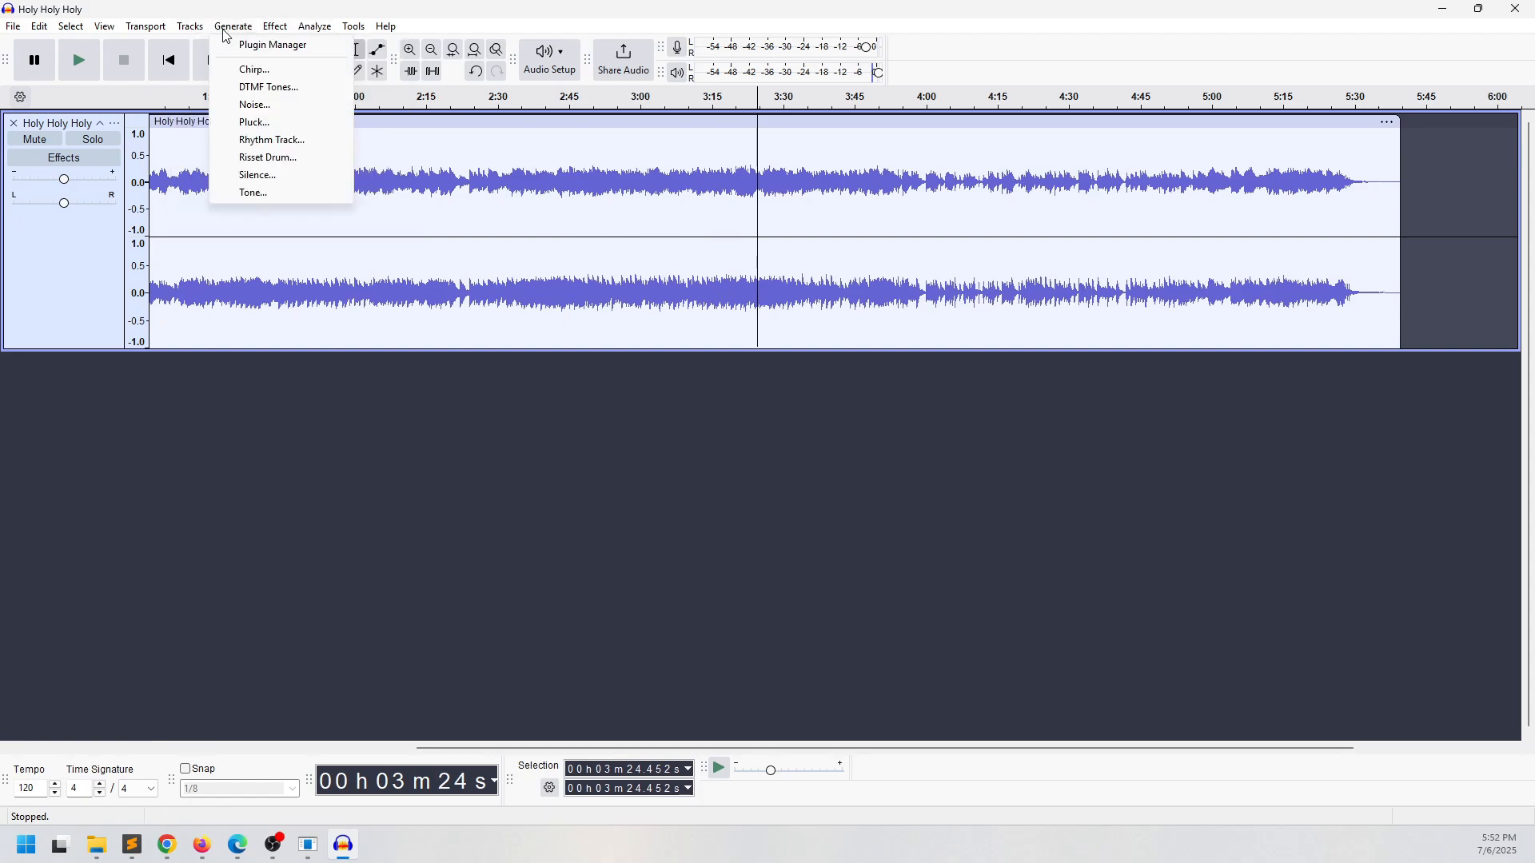
pyautogui.moveTo(275, 26)
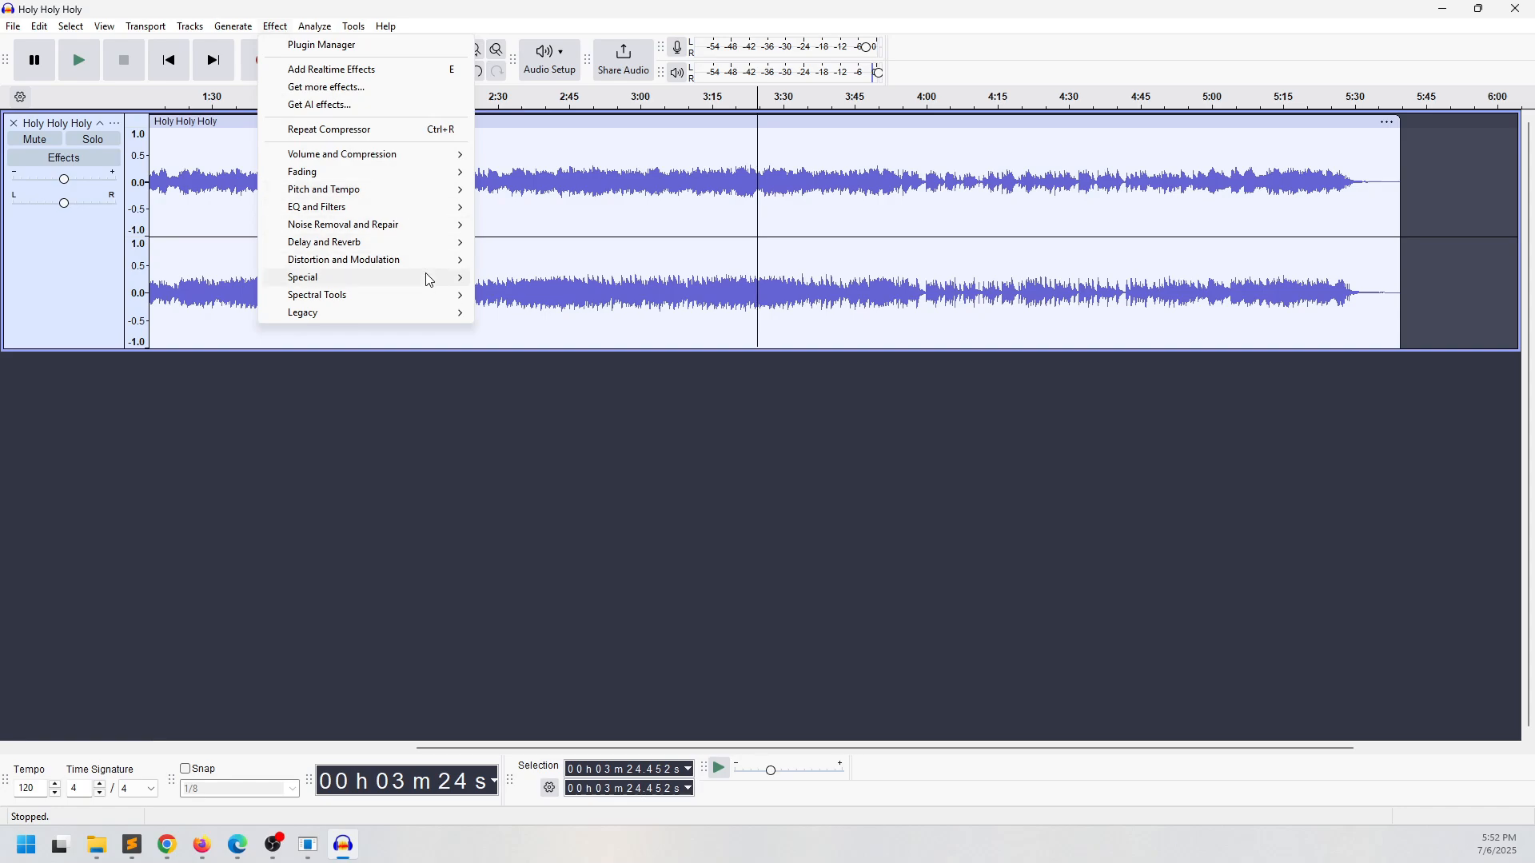
pyautogui.moveTo(458, 152)
pyautogui.click(550, 244)
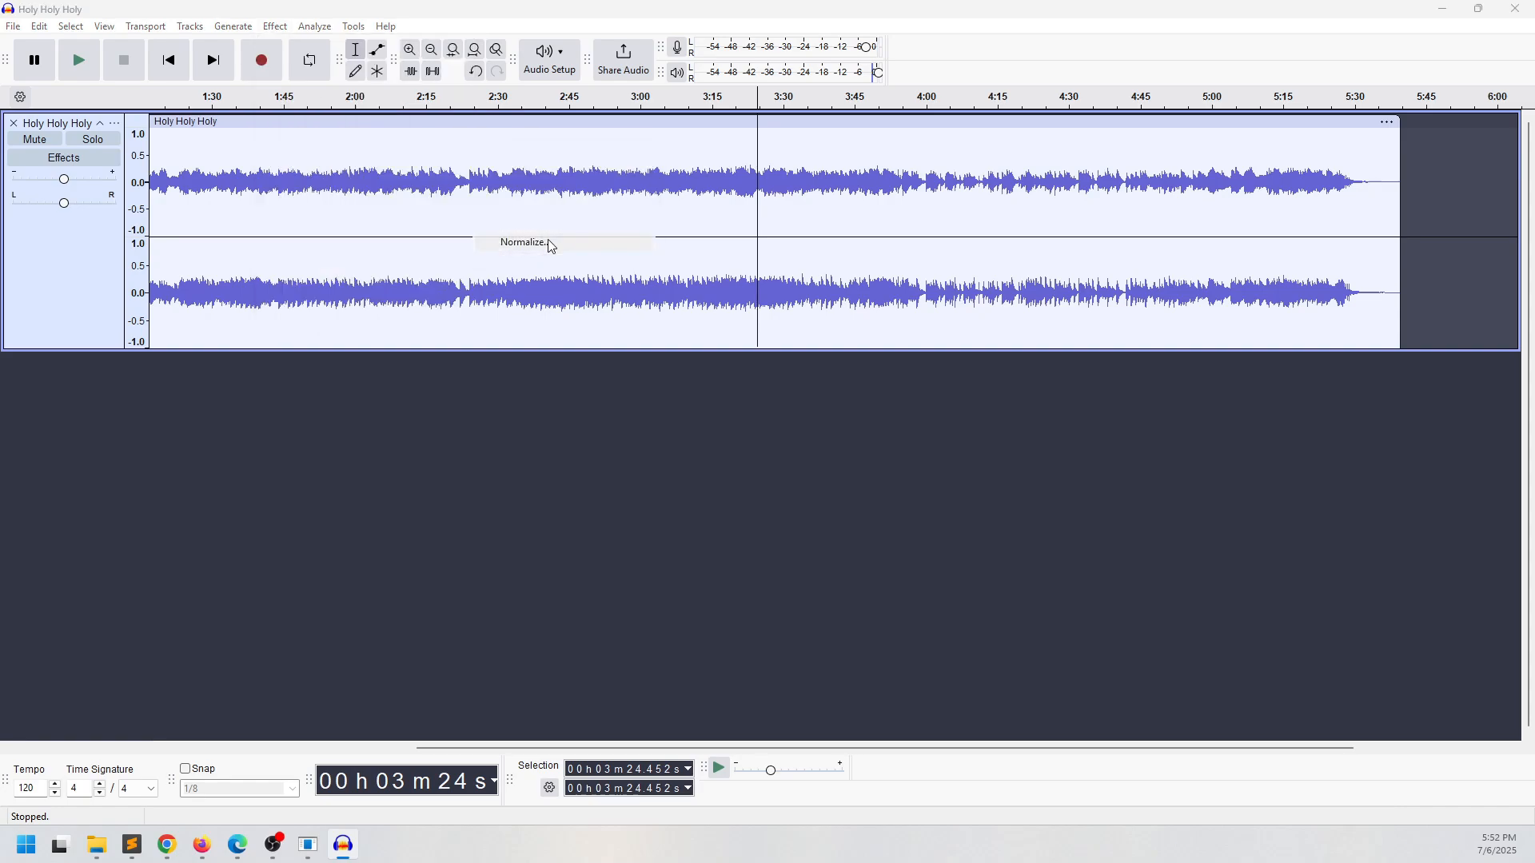
pyautogui.click(944, 458)
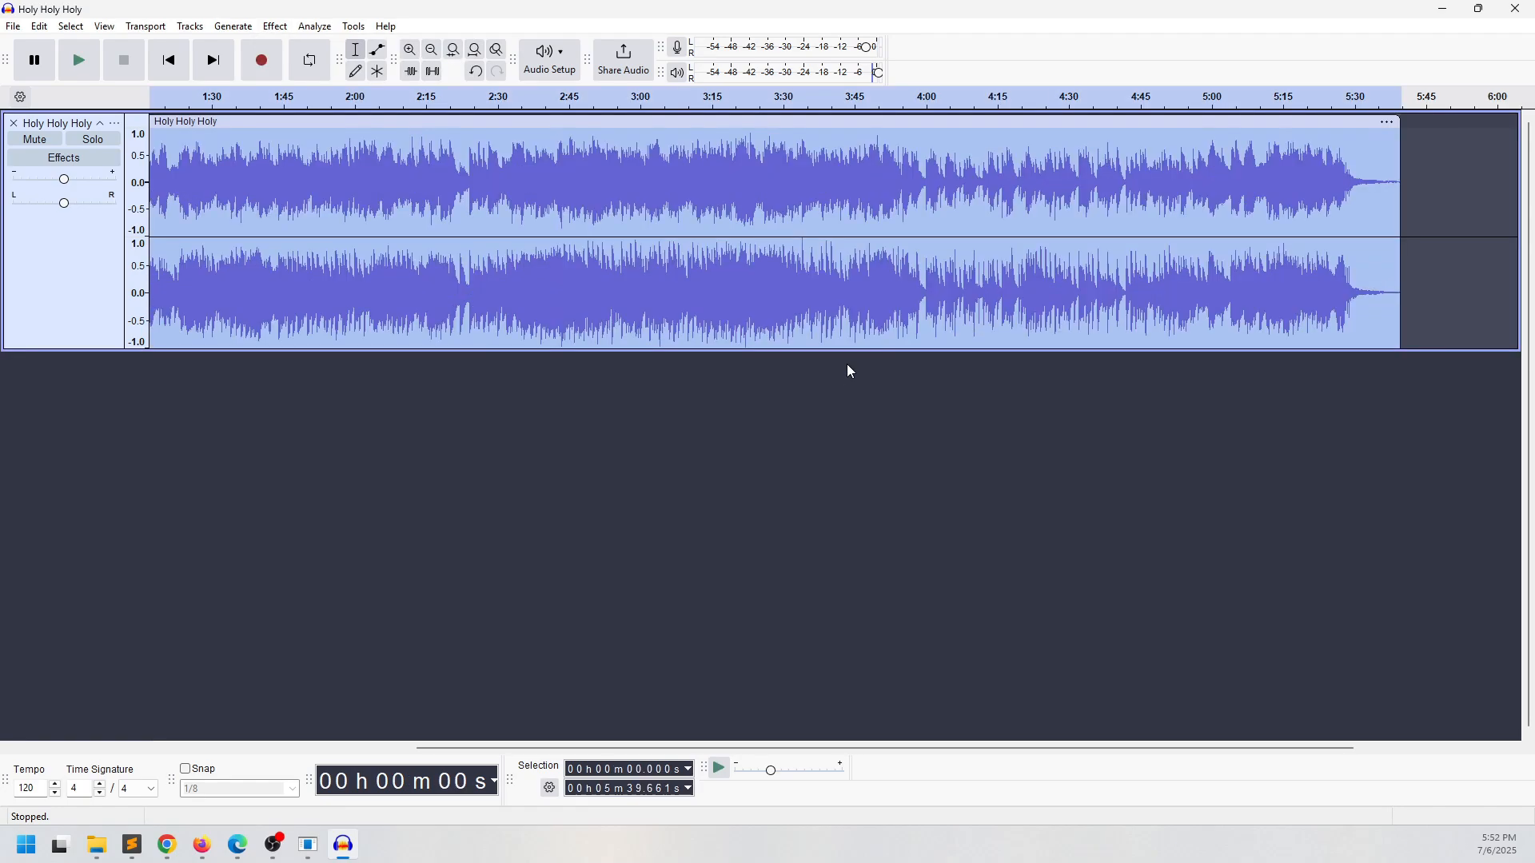
# Examine the normalized waveform by selecting passages such as about 3:00 to 3:53
pyautogui.click(797, 291)
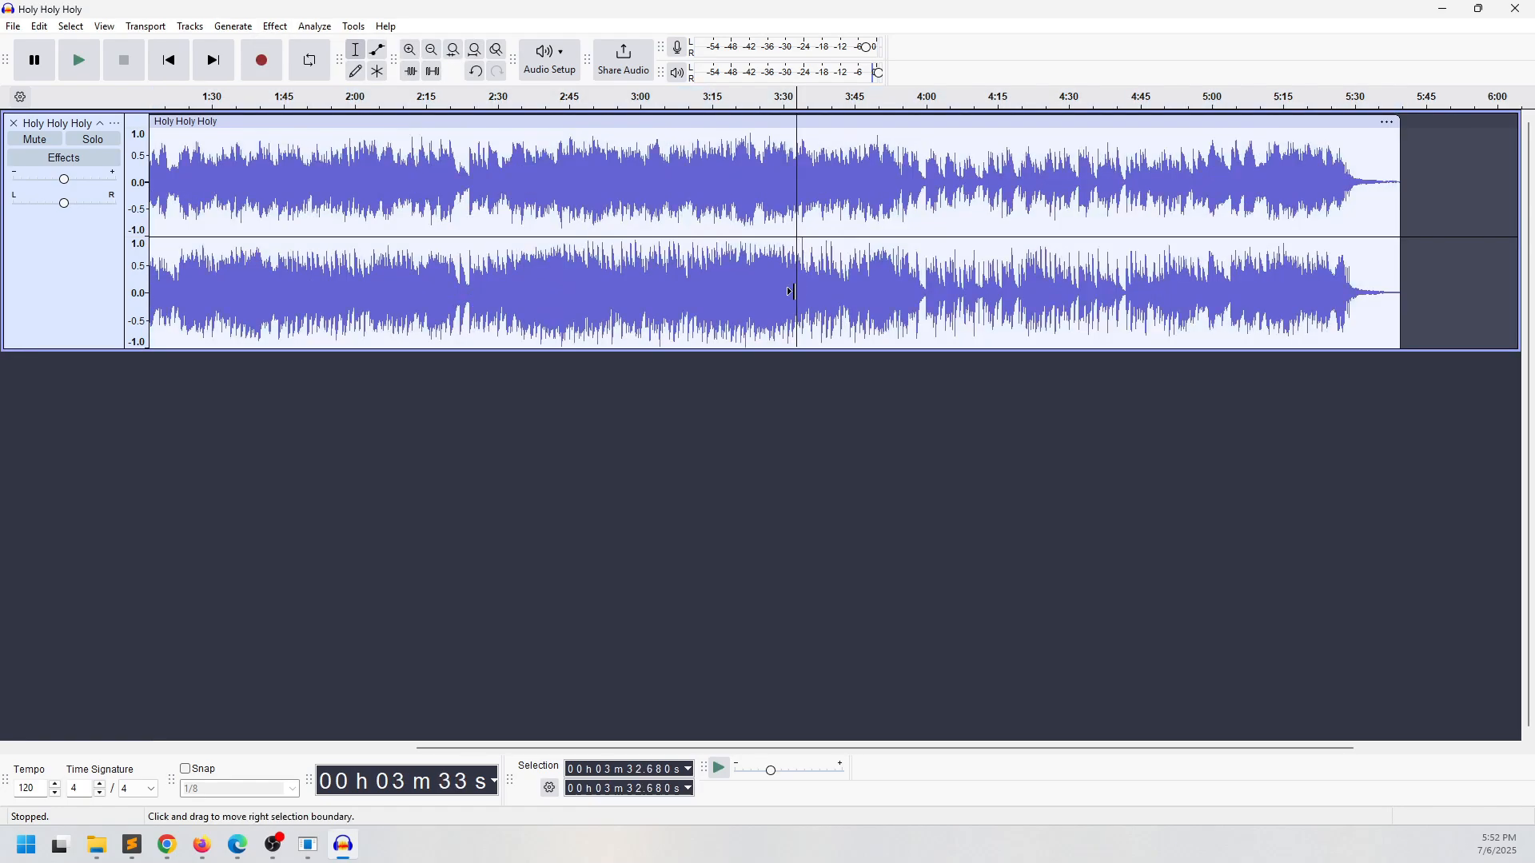
pyautogui.moveTo(640, 247); pyautogui.dragTo(894, 257)
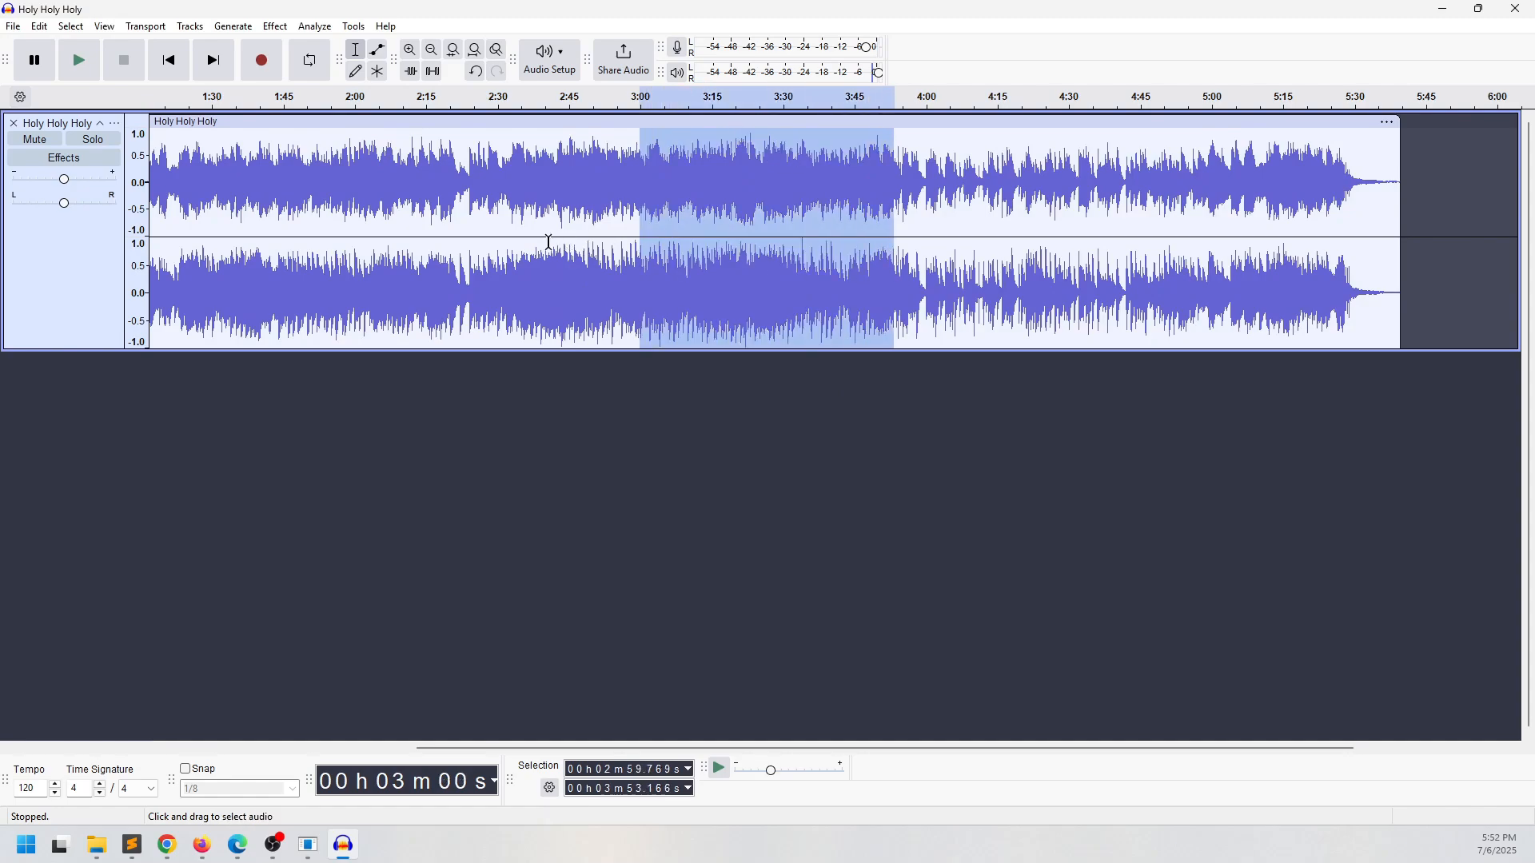
pyautogui.moveTo(524, 257); pyautogui.dragTo(871, 271)
pyautogui.click(736, 269)
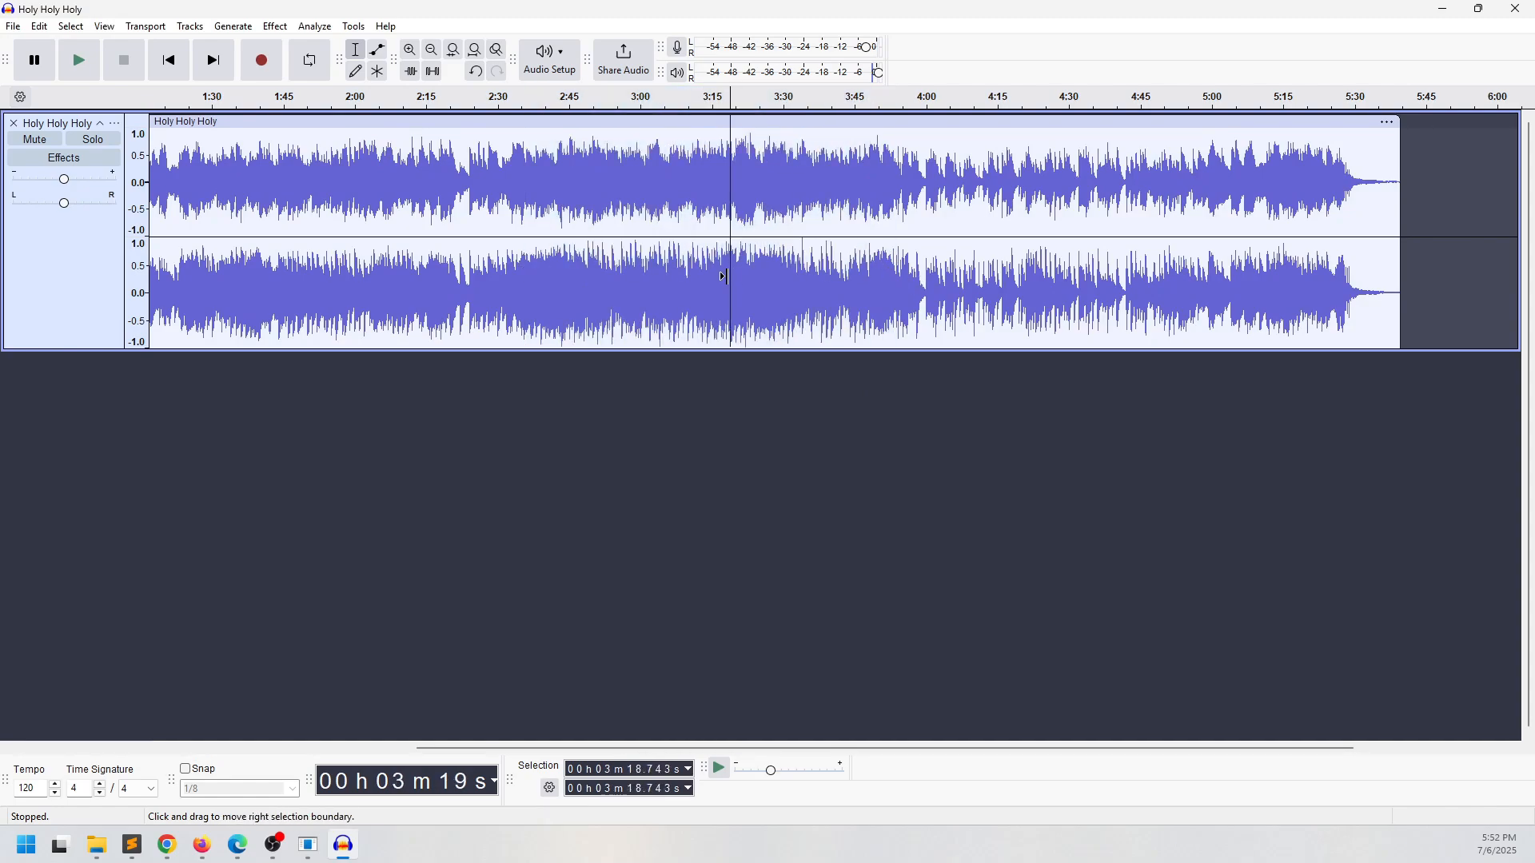